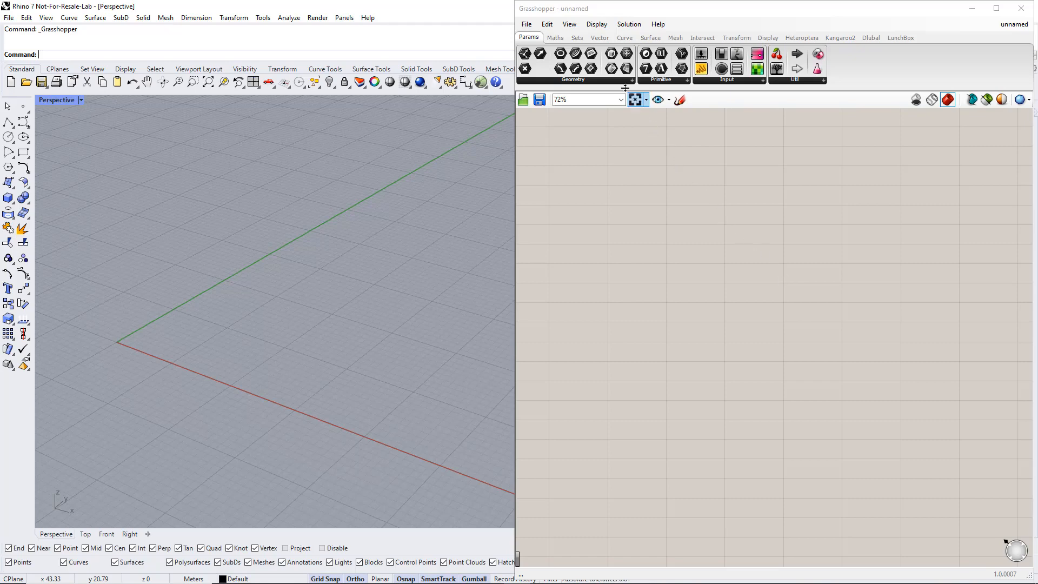
Place a Construct Point component in the middle of the Grasshopper canvas.
{"action": "left_click", "coordinate": [603, 40]}
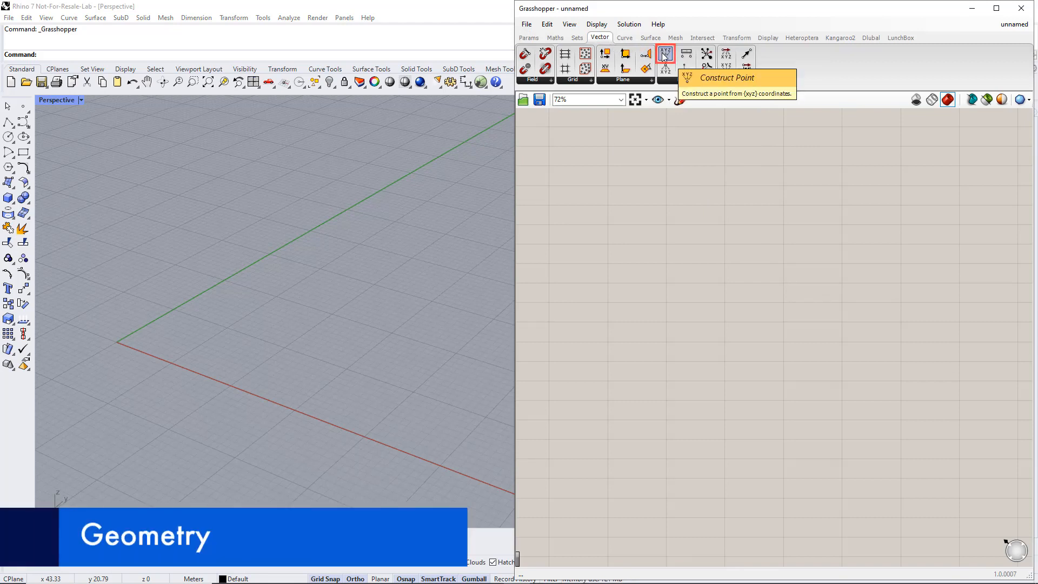
{"action": "left_click_drag", "start_coordinate": [662, 53], "coordinate": [680, 147]}
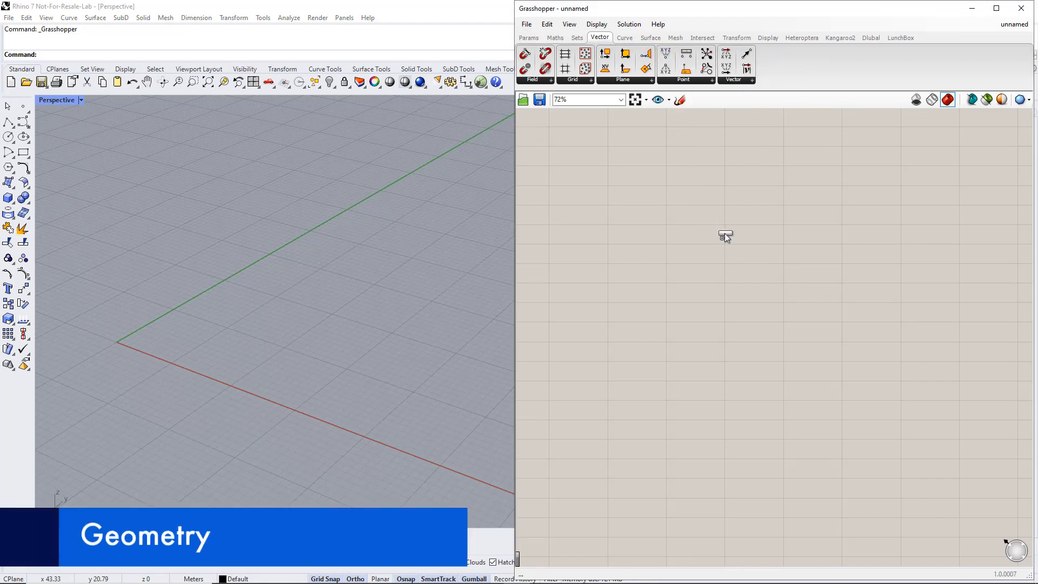
{"action": "left_click_drag", "start_coordinate": [724, 233], "coordinate": [752, 278]}
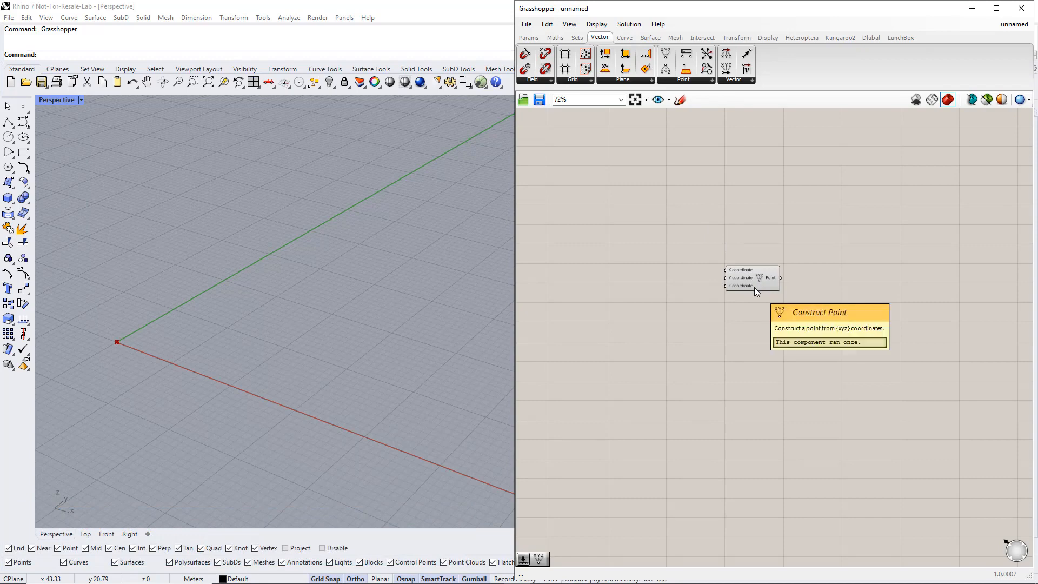
{"action": "left_click", "coordinate": [755, 284]}
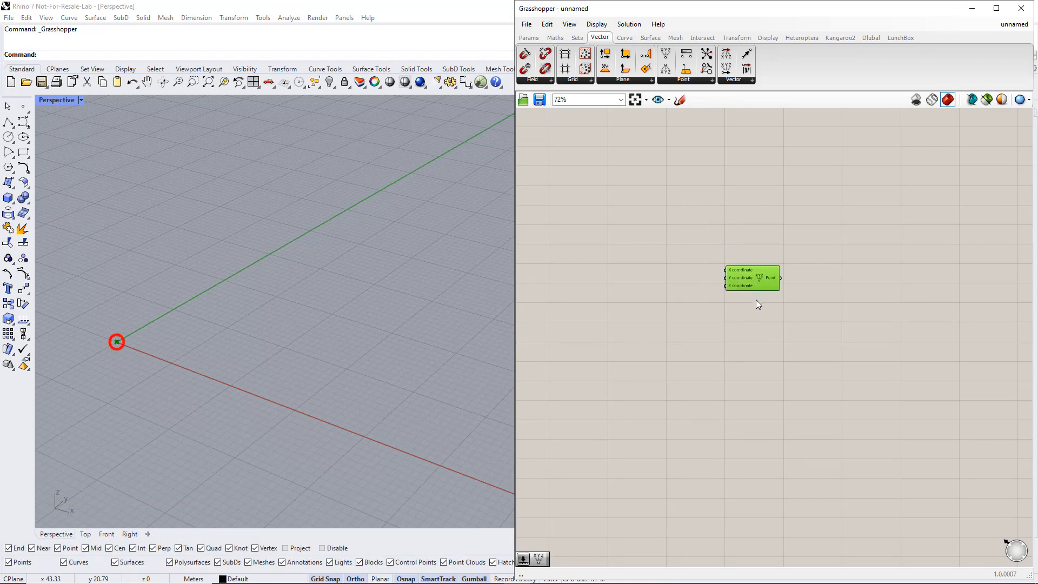
{"action": "left_click", "coordinate": [755, 300]}
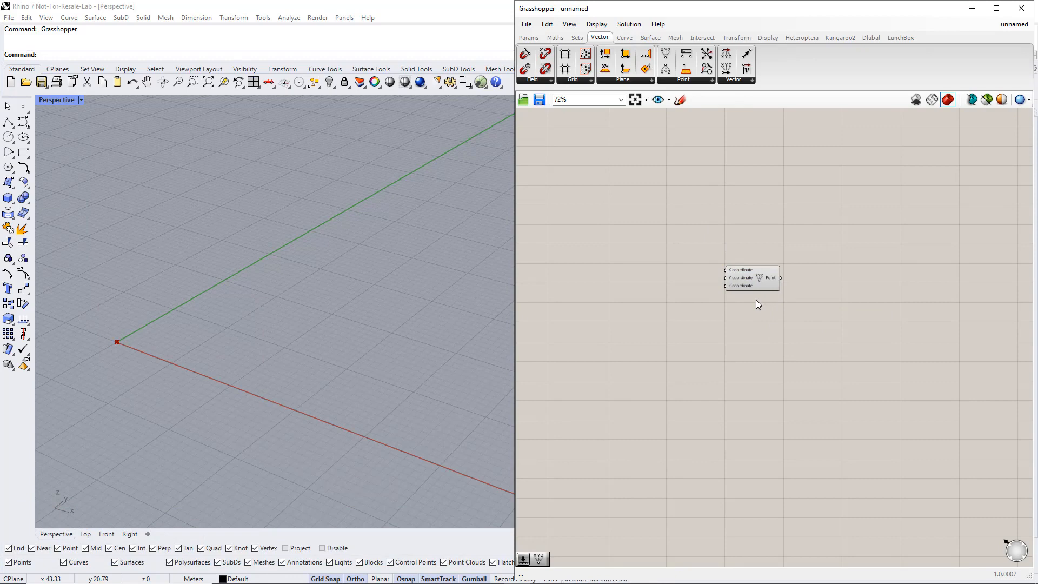
Duplicate the Construct Point component twice, stacking the copies below the original.
{"action": "left_click", "coordinate": [760, 280]}
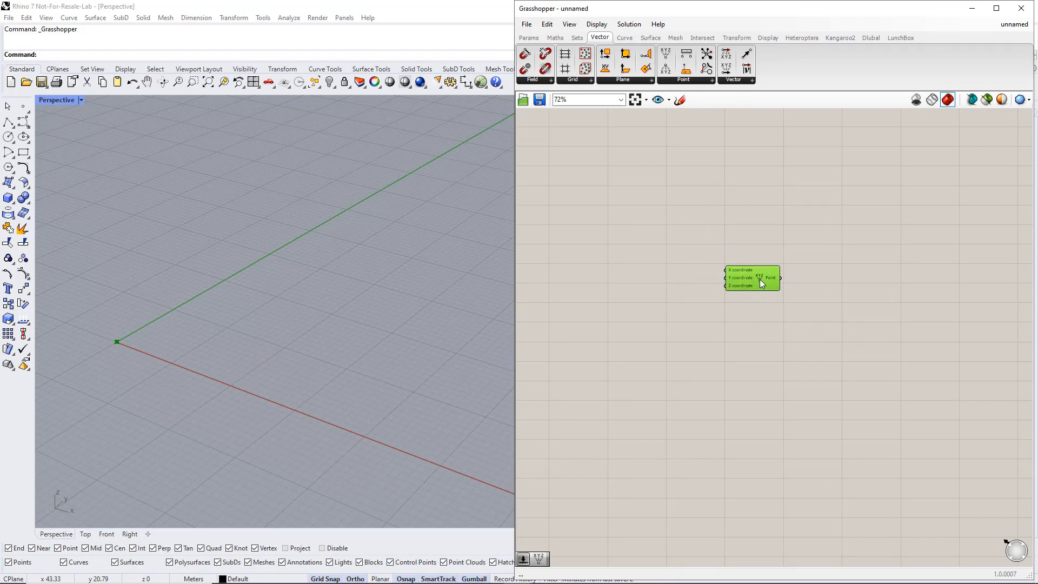
{"action": "left_click_drag", "start_coordinate": [760, 279], "coordinate": [760, 413], "text": "alt"}
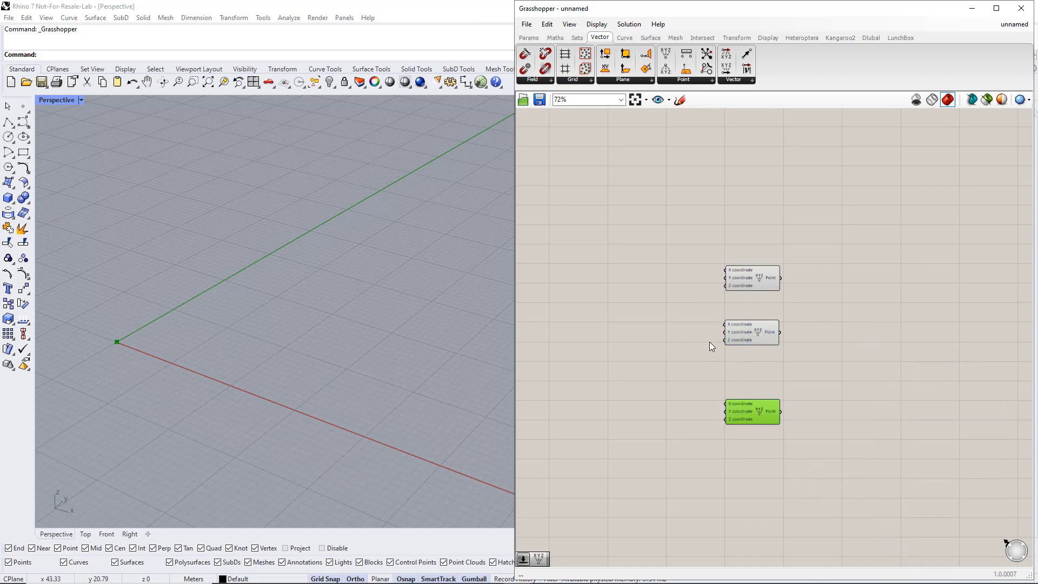
{"action": "left_click", "coordinate": [682, 329]}
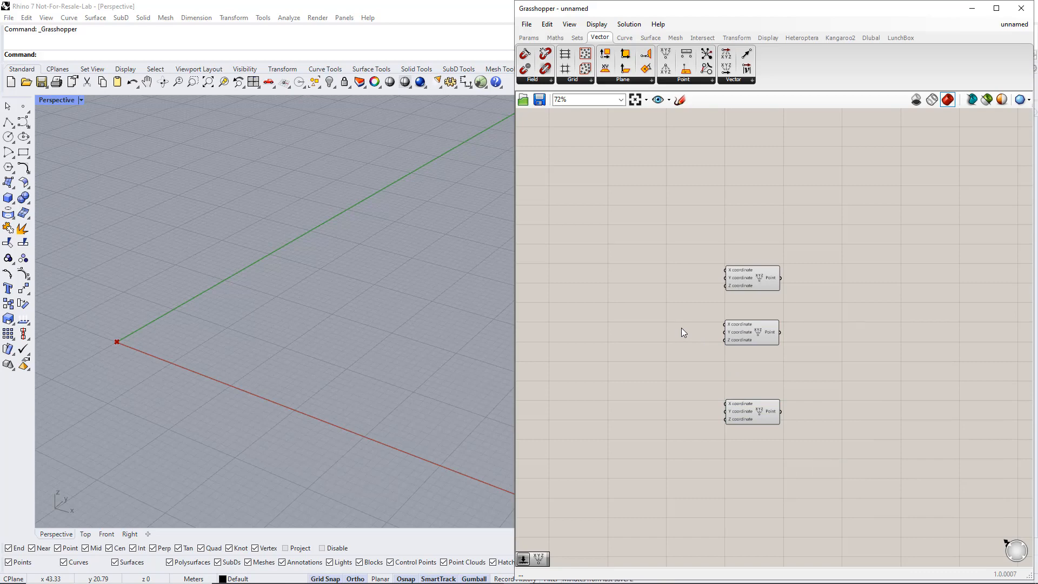
Add a number slider ranging from 1 to 50 and connect it to the middle point's X coordinate.
{"action": "double_click", "coordinate": [663, 326]}
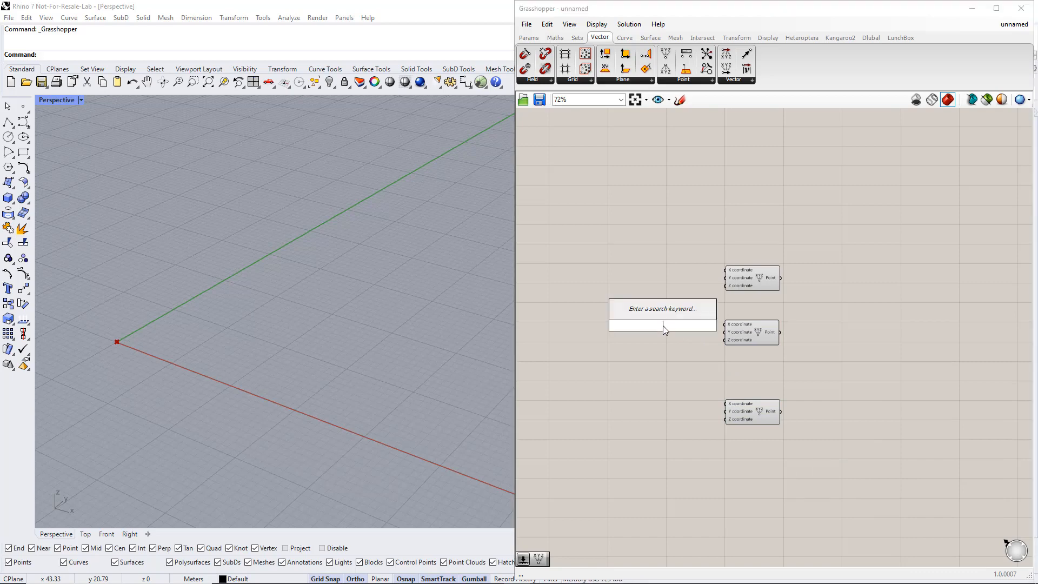
{"action": "type", "text": "1.50"}
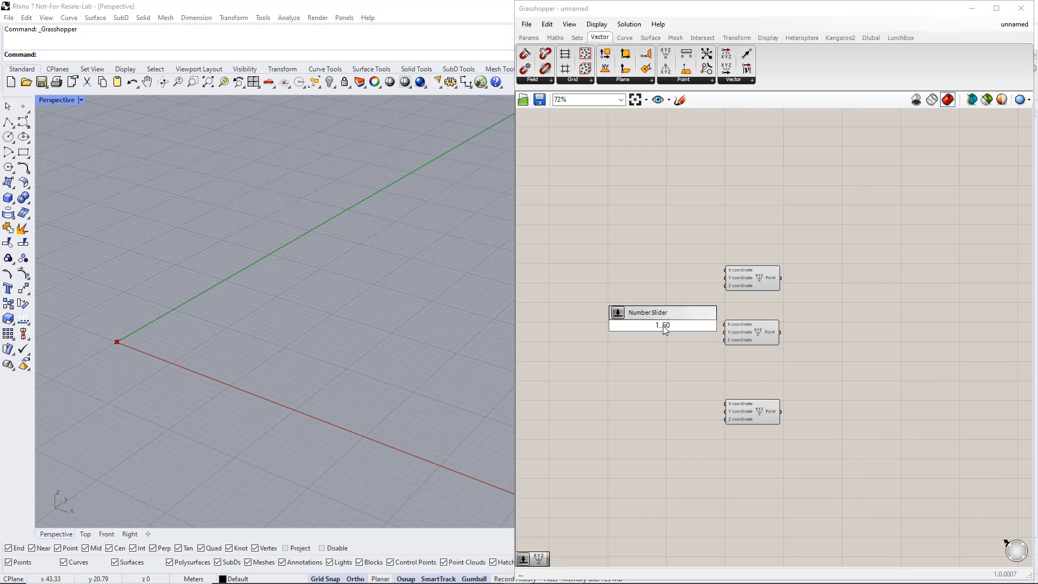
{"action": "key", "text": "Return"}
{"action": "left_click_drag", "start_coordinate": [704, 326], "coordinate": [723, 324]}
Rename the new number slider to Width and set its value to 20.
{"action": "right_click", "coordinate": [640, 323]}
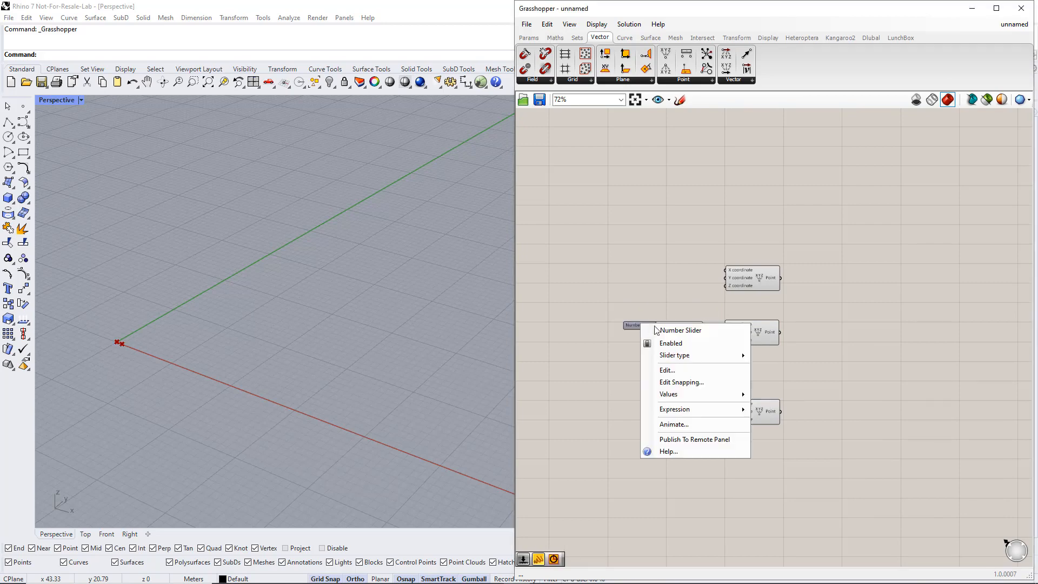
{"action": "type", "text": "Width"}
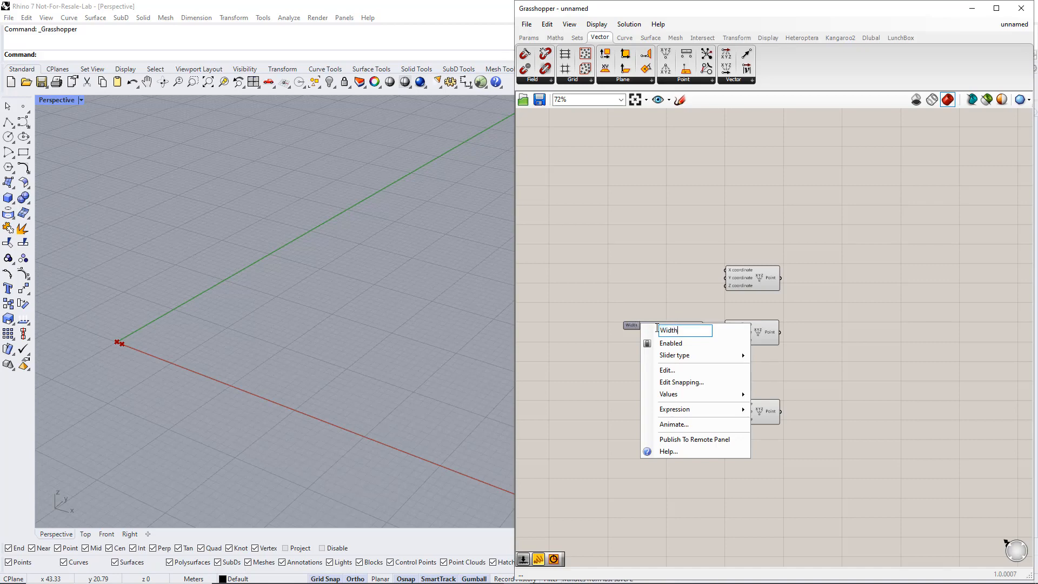
{"action": "key", "text": "Return"}
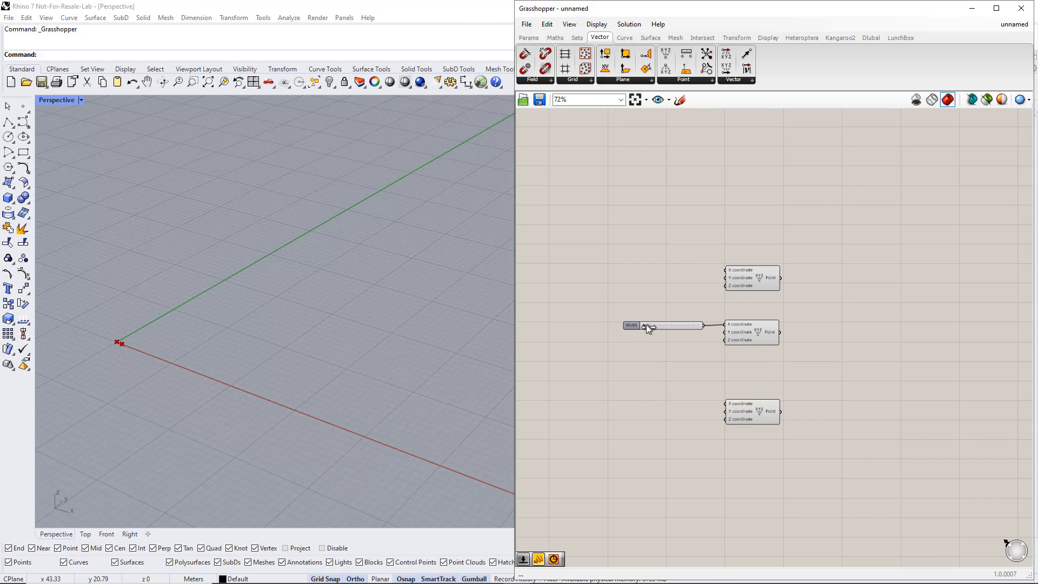
{"action": "left_click_drag", "start_coordinate": [647, 325], "coordinate": [666, 326]}
Add a Division component beside the lowest Construct Point and connect the Width slider to its A input.
{"action": "left_click", "coordinate": [556, 39]}
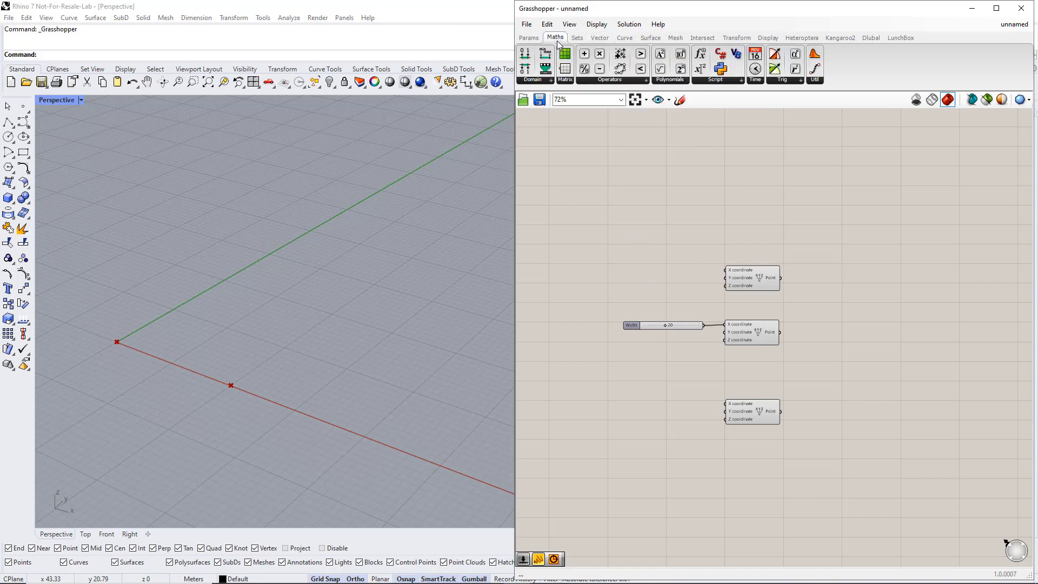
{"action": "left_click", "coordinate": [629, 79]}
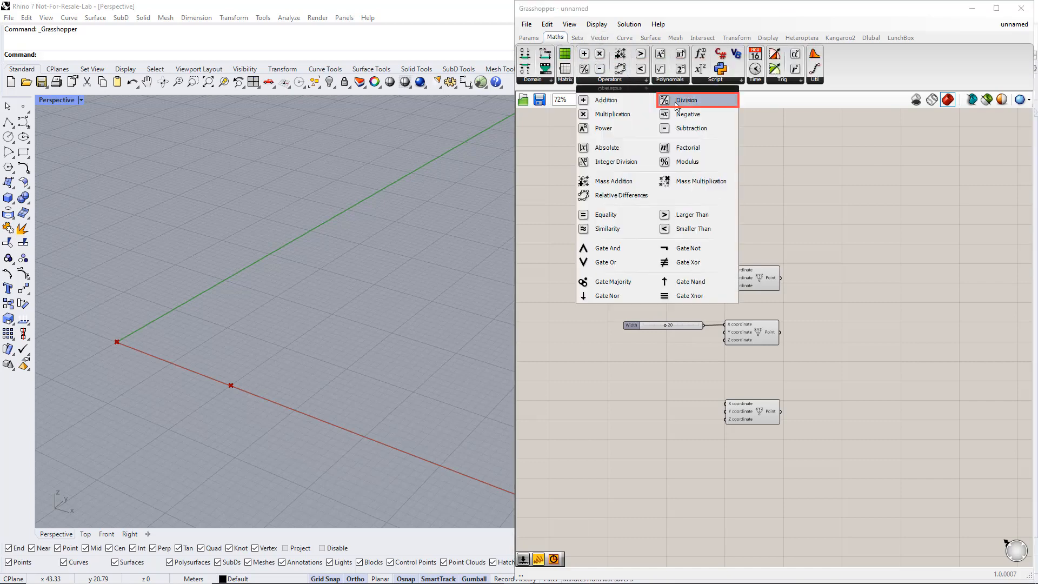
{"action": "left_click_drag", "start_coordinate": [675, 103], "coordinate": [706, 332]}
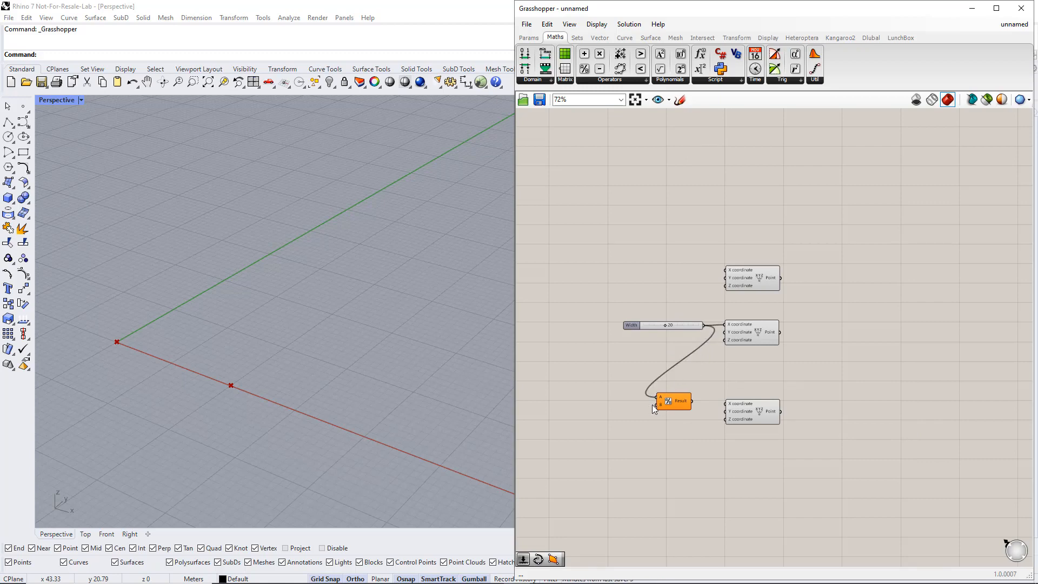
Create a panel containing 2, wire it to the division's B input, and feed the result into the lowest point's X coordinate.
{"action": "double_click", "coordinate": [608, 416]}
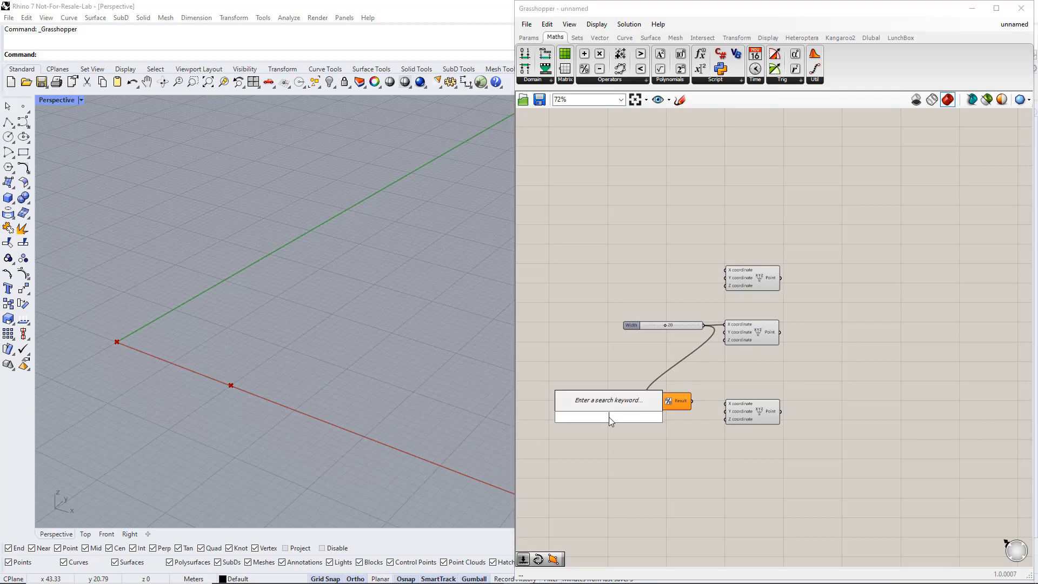
{"action": "type", "text": "//2"}
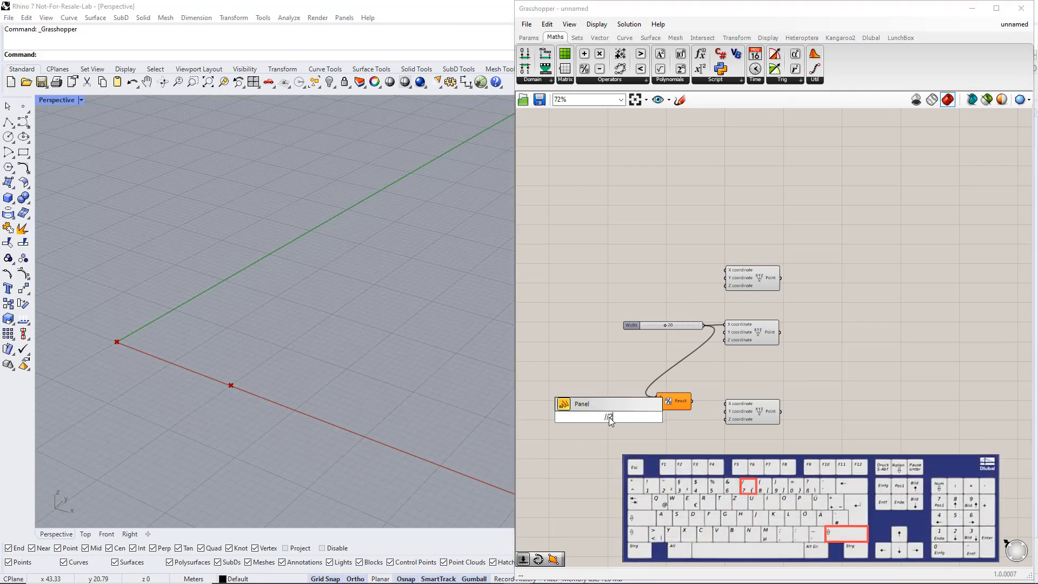
{"action": "key", "text": "Return"}
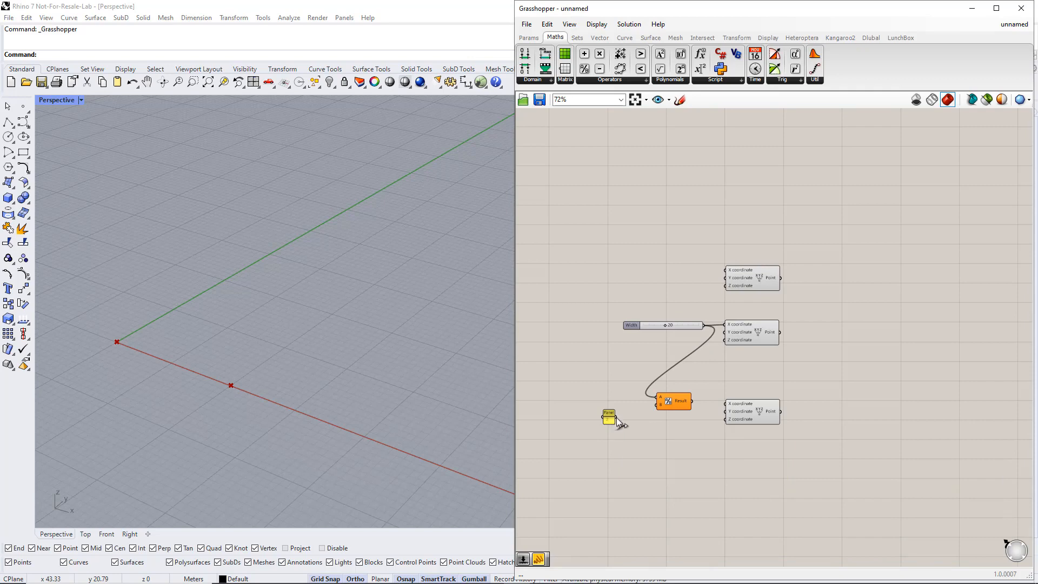
{"action": "left_click_drag", "start_coordinate": [646, 410], "coordinate": [653, 407]}
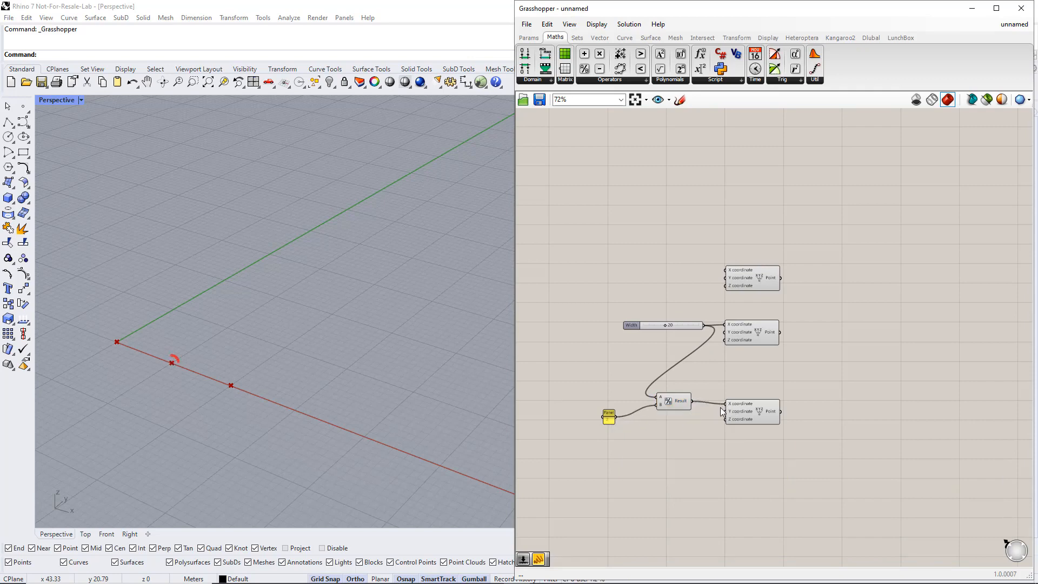
Add a number slider ranging from 0 to 10 and connect it to the lowest point's Z coordinate.
{"action": "double_click", "coordinate": [657, 436]}
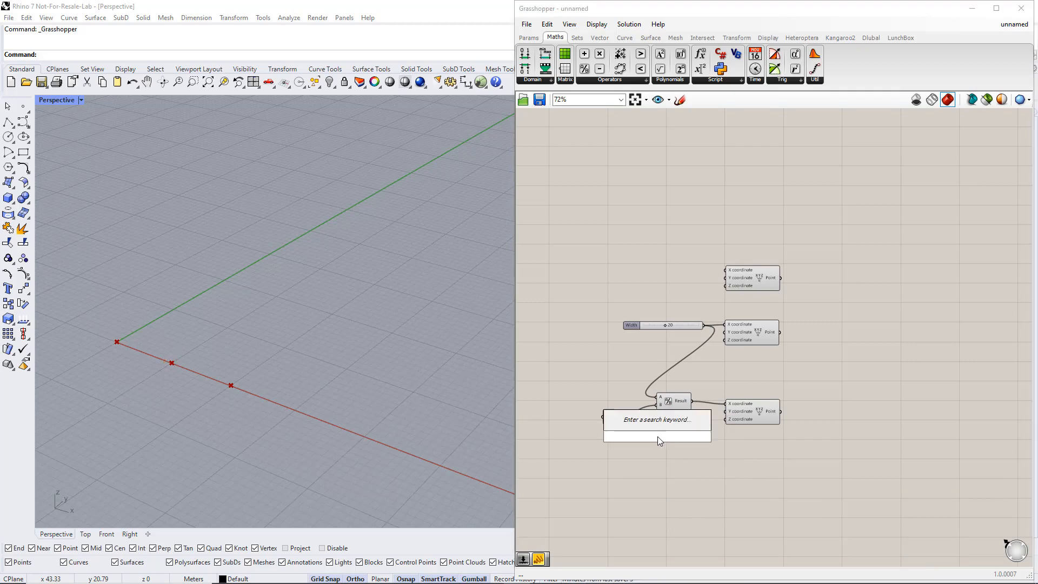
{"action": "type", "text": "0.10"}
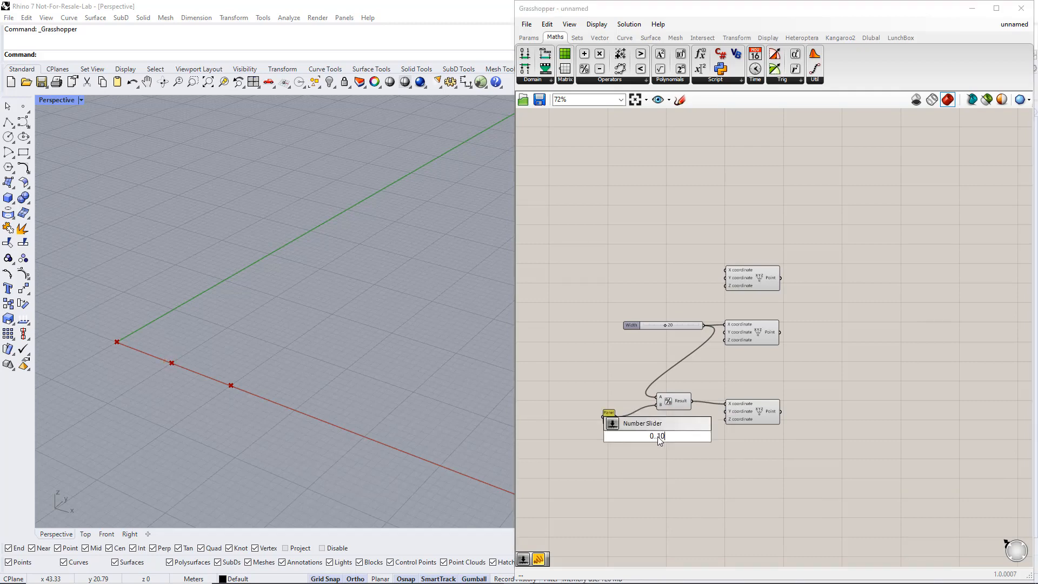
{"action": "type", "text": "..10"}
{"action": "key", "text": "Return"}
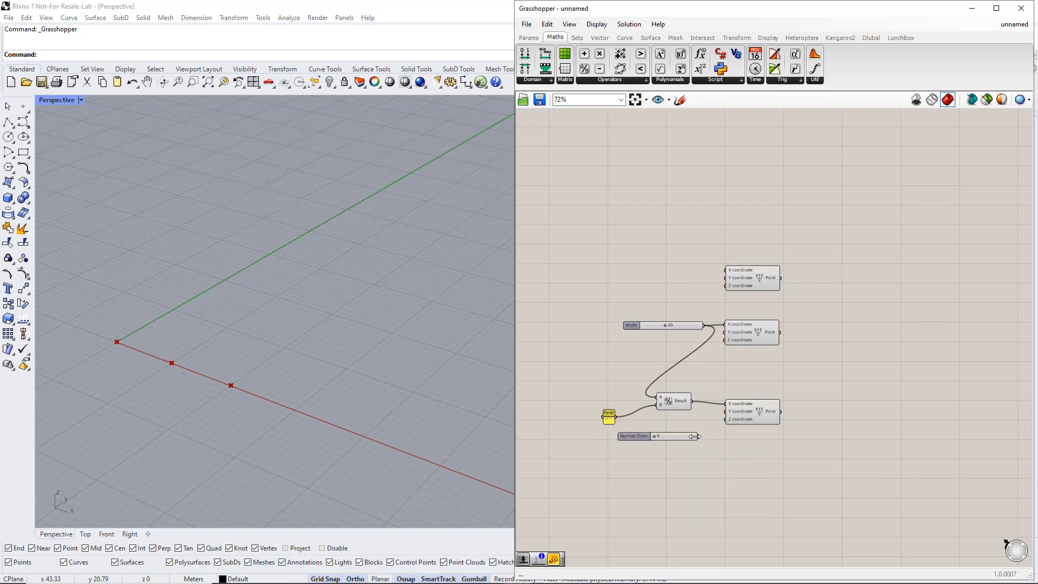
{"action": "left_click_drag", "start_coordinate": [710, 430], "coordinate": [725, 419]}
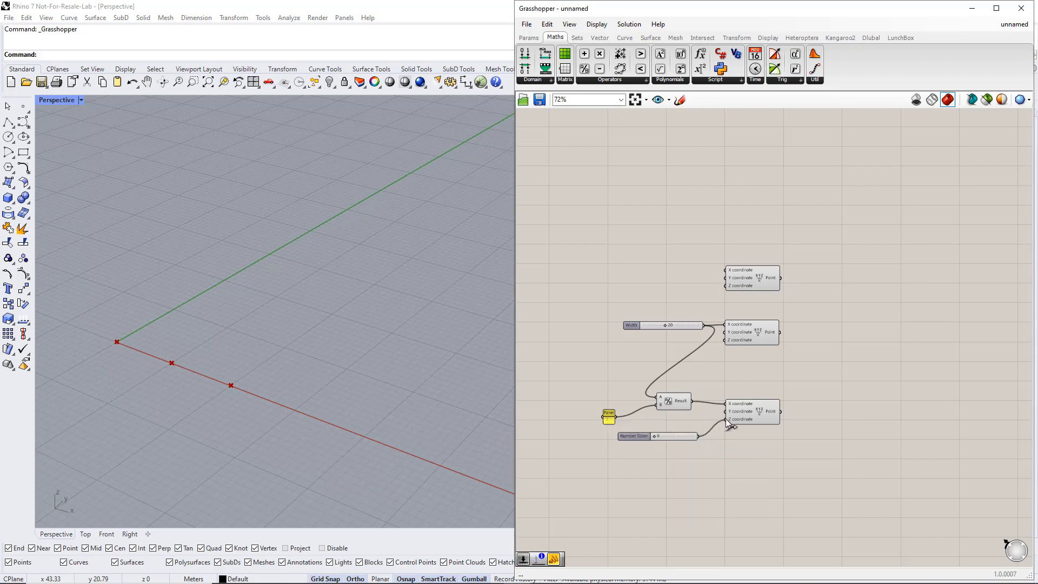
Rename the Z coordinate slider to Height with a value of 2, and set the Width slider to 30.
{"action": "right_click", "coordinate": [636, 435]}
{"action": "type", "text": "Height"}
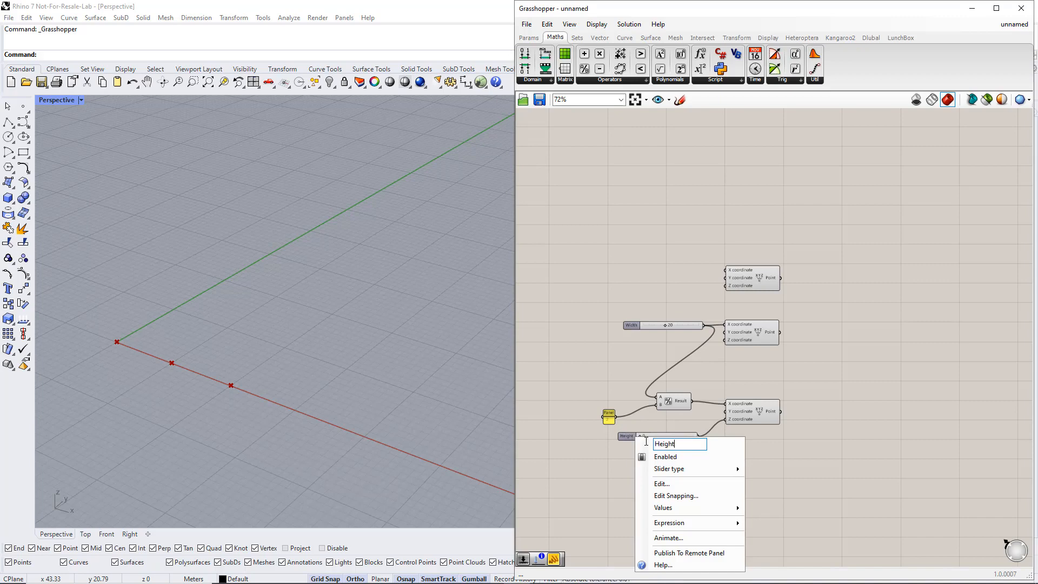
{"action": "key", "text": "Return"}
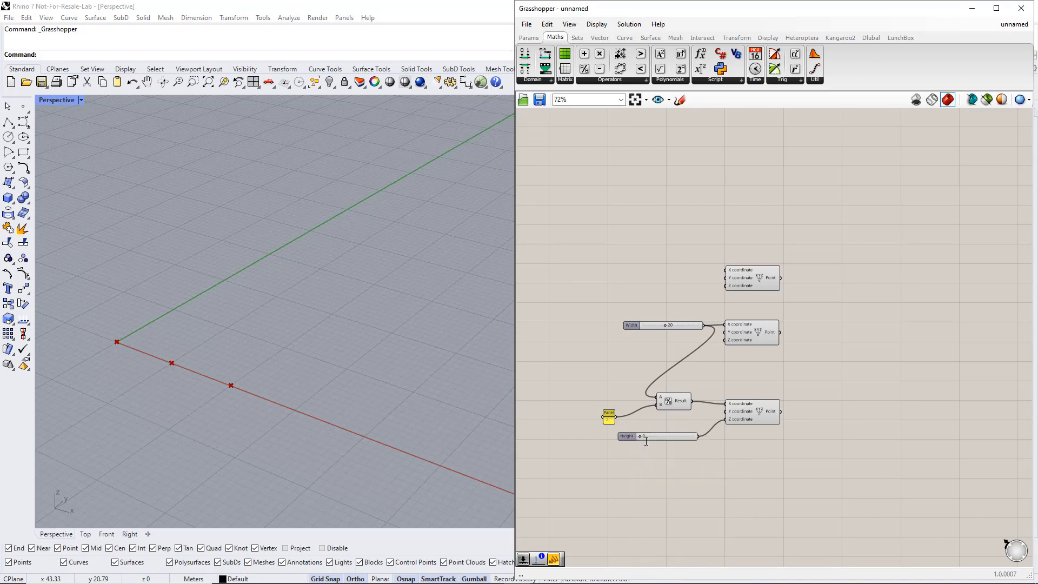
{"action": "left_click_drag", "start_coordinate": [641, 436], "coordinate": [650, 435]}
{"action": "mouse_move", "coordinate": [667, 324]}
{"action": "left_mouse_down"}
{"action": "mouse_move", "coordinate": [648, 325]}
{"action": "mouse_move", "coordinate": [676, 327]}
{"action": "left_mouse_up"}
Place an Interpolate curve component beside the three Construct Point components.
{"action": "left_click", "coordinate": [625, 39]}
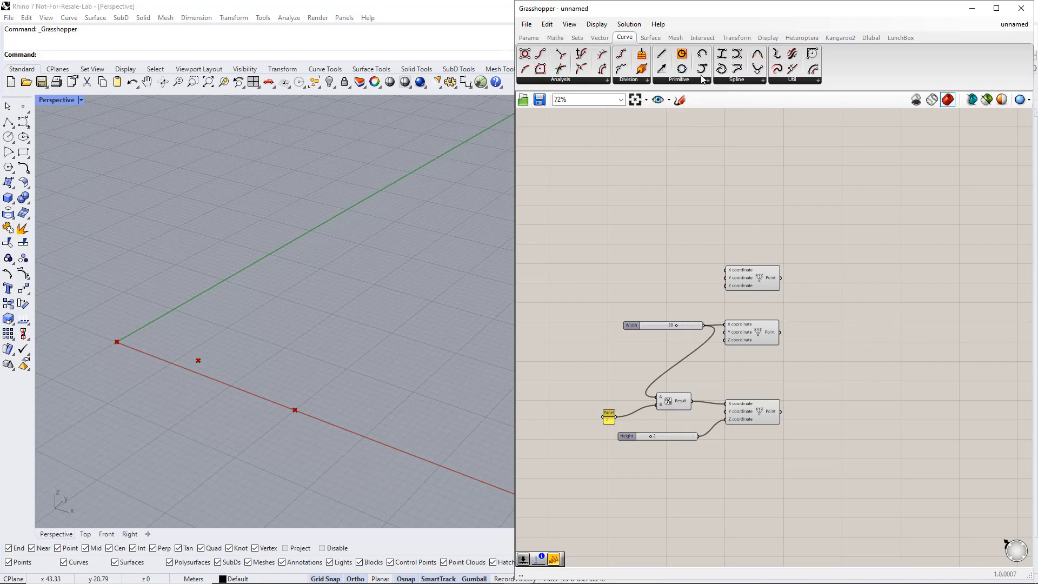
{"action": "left_click", "coordinate": [730, 80]}
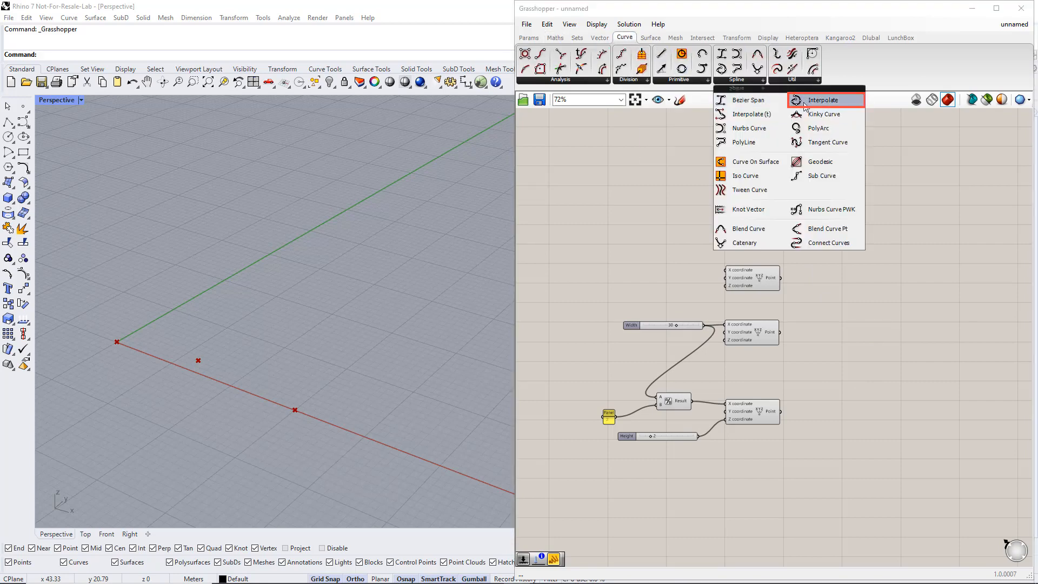
{"action": "left_click_drag", "start_coordinate": [811, 106], "coordinate": [859, 343]}
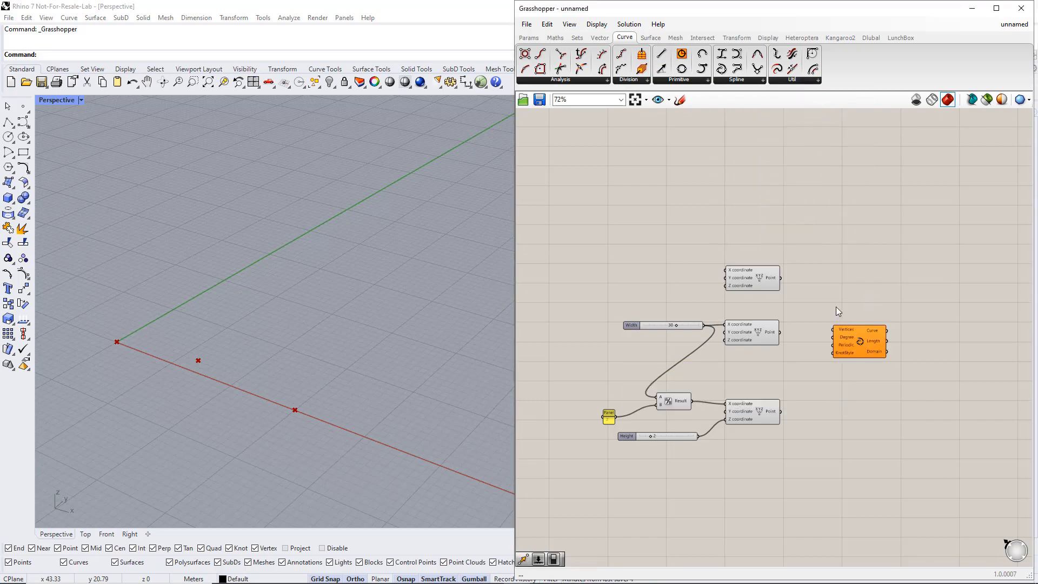
Connect the start, end and middle points, in a suitable order, to the Interpolate component's Vertices input and move the component further from them.
{"action": "left_click", "coordinate": [762, 277]}
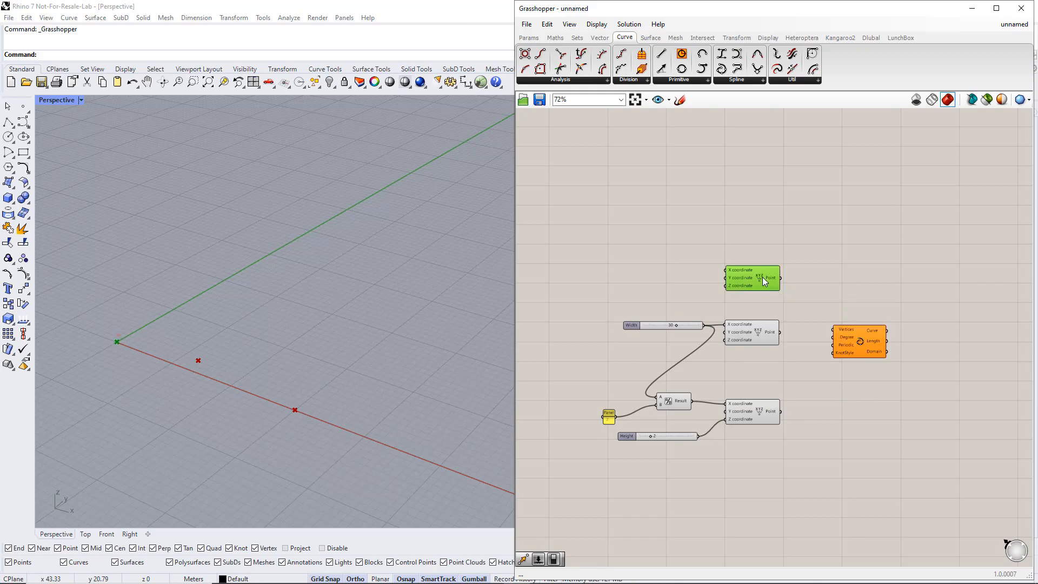
{"action": "left_click_drag", "start_coordinate": [780, 277], "coordinate": [835, 335]}
{"action": "left_click", "coordinate": [768, 335]}
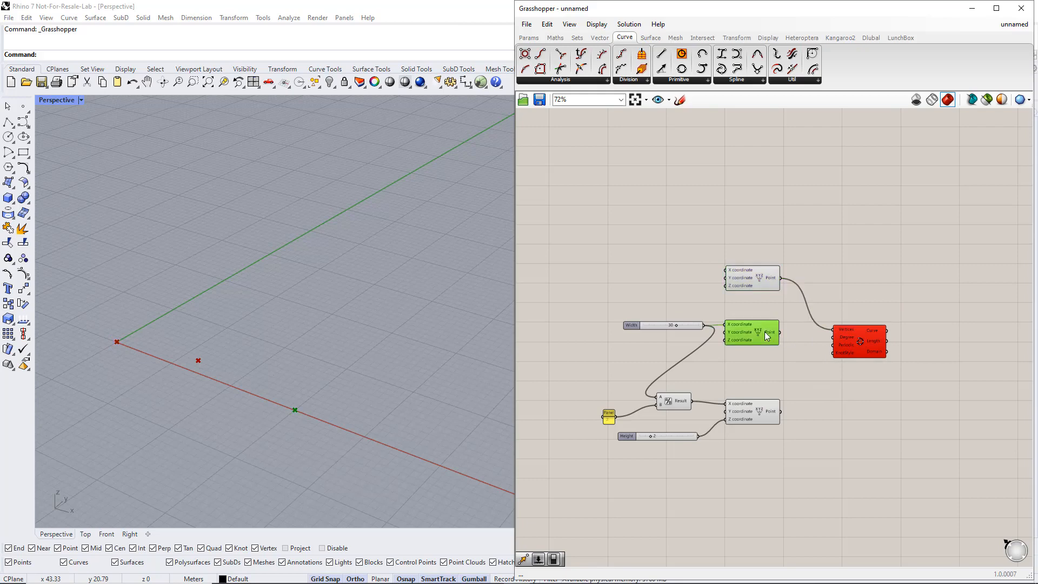
{"action": "left_click", "coordinate": [763, 410]}
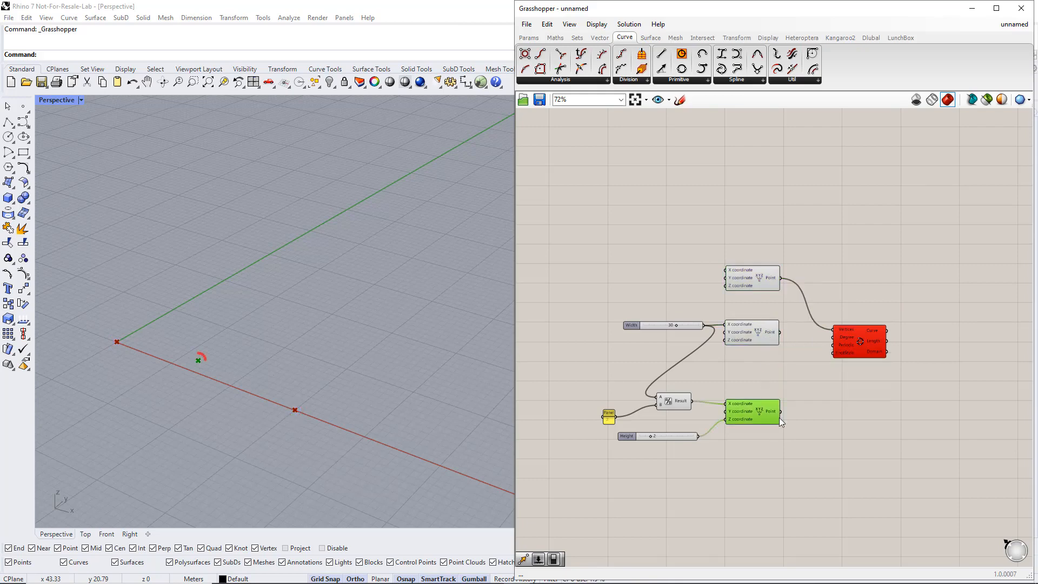
{"action": "left_click_drag", "start_coordinate": [782, 412], "coordinate": [891, 345], "text": "shift"}
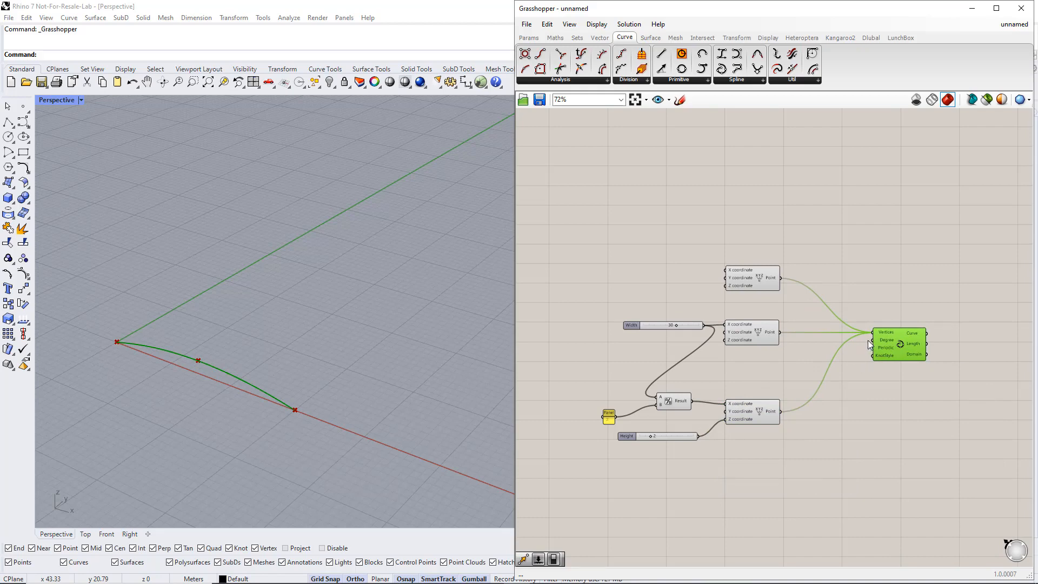
{"action": "left_click", "coordinate": [820, 350]}
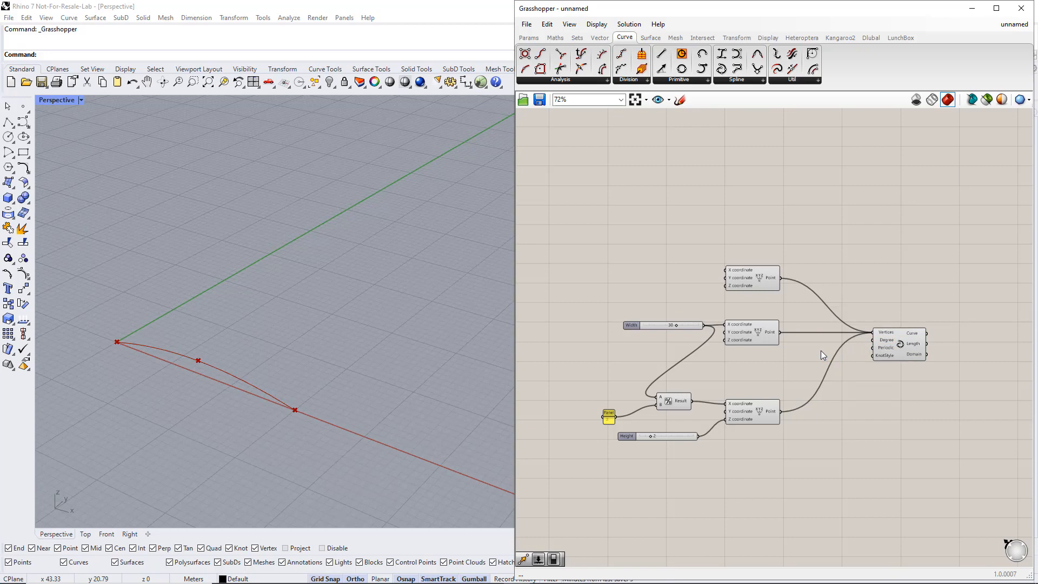
Add a number slider ranging from 1 to 5, connect it to the Interpolate component's Degree input and set it to 3.
{"action": "double_click", "coordinate": [821, 350]}
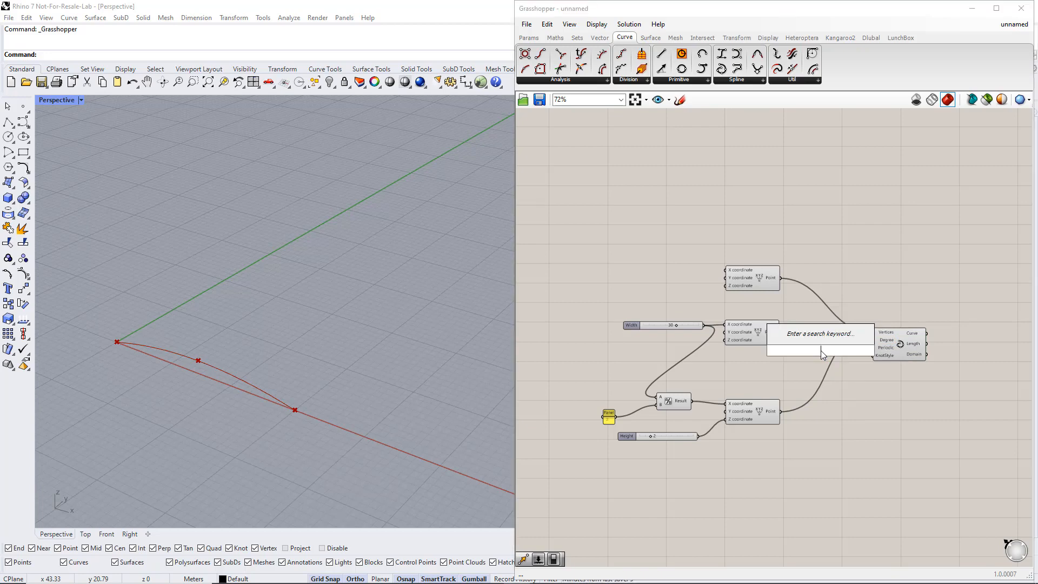
{"action": "type", "text": "1.5"}
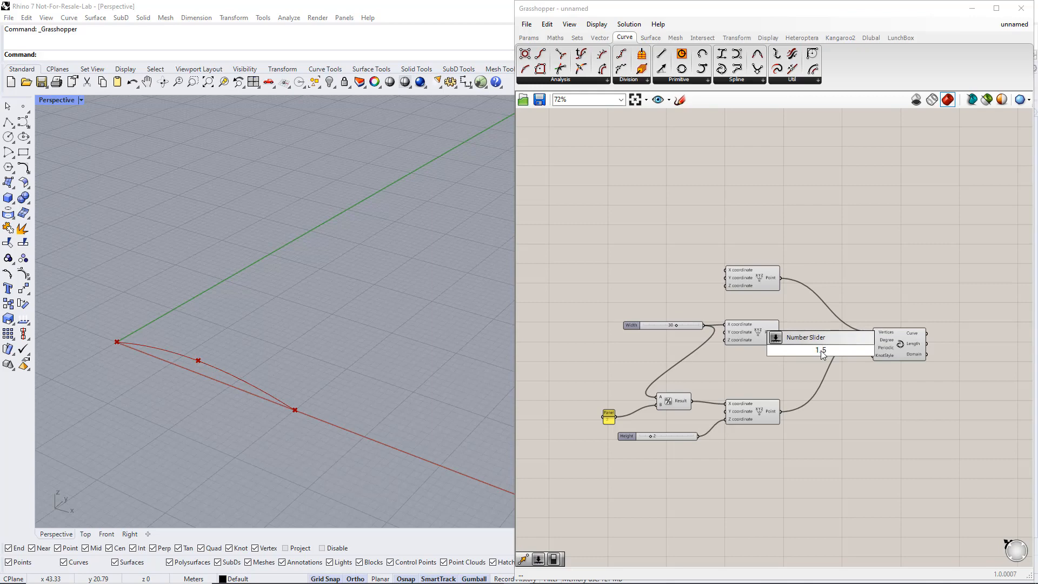
{"action": "key", "text": "Return"}
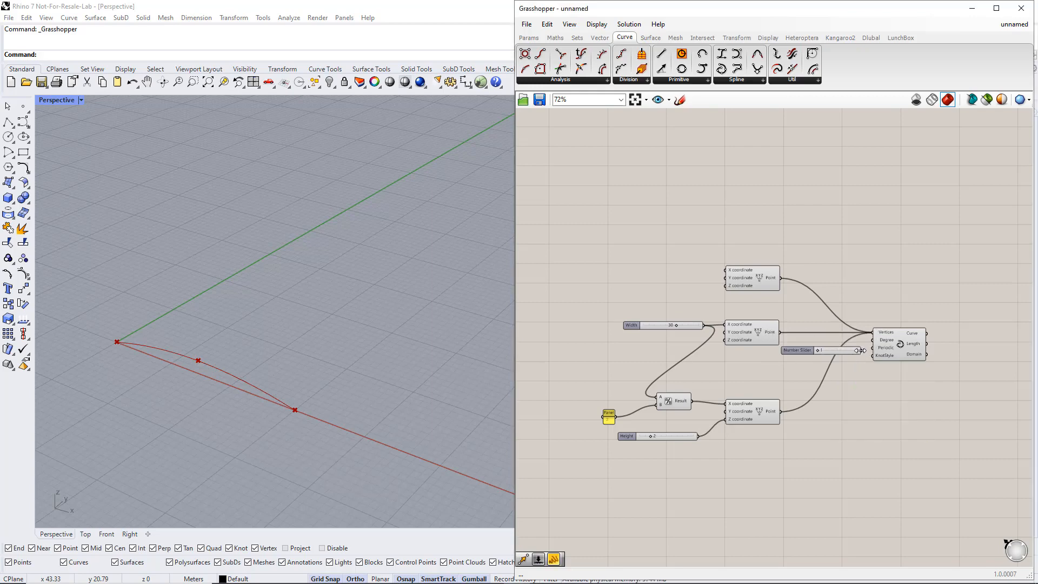
{"action": "left_click_drag", "start_coordinate": [862, 351], "coordinate": [871, 341]}
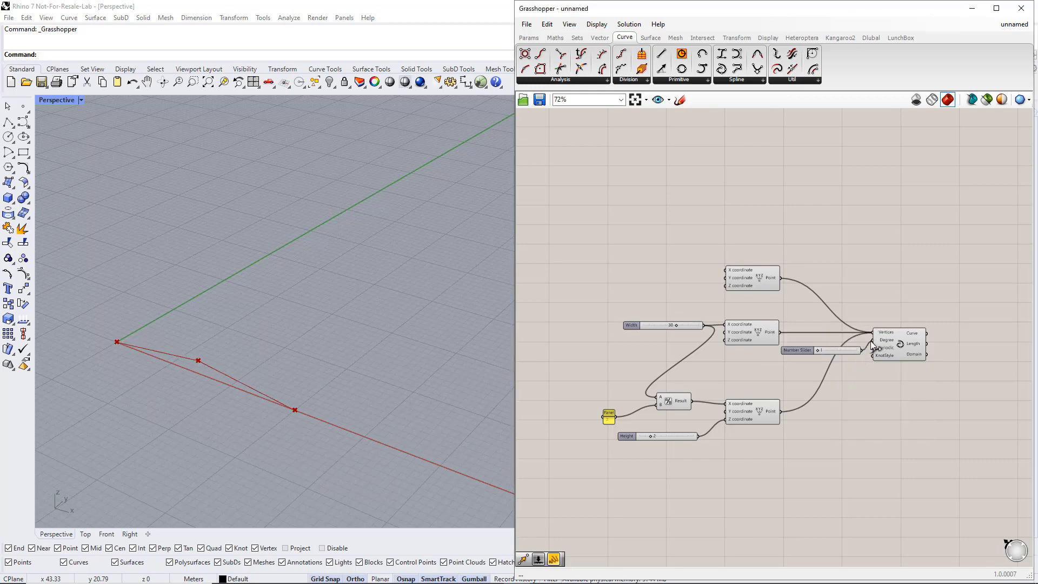
{"action": "scroll", "coordinate": [823, 349], "scroll_direction": "up", "scroll_amount": 3}
{"action": "double_click", "coordinate": [823, 350]}
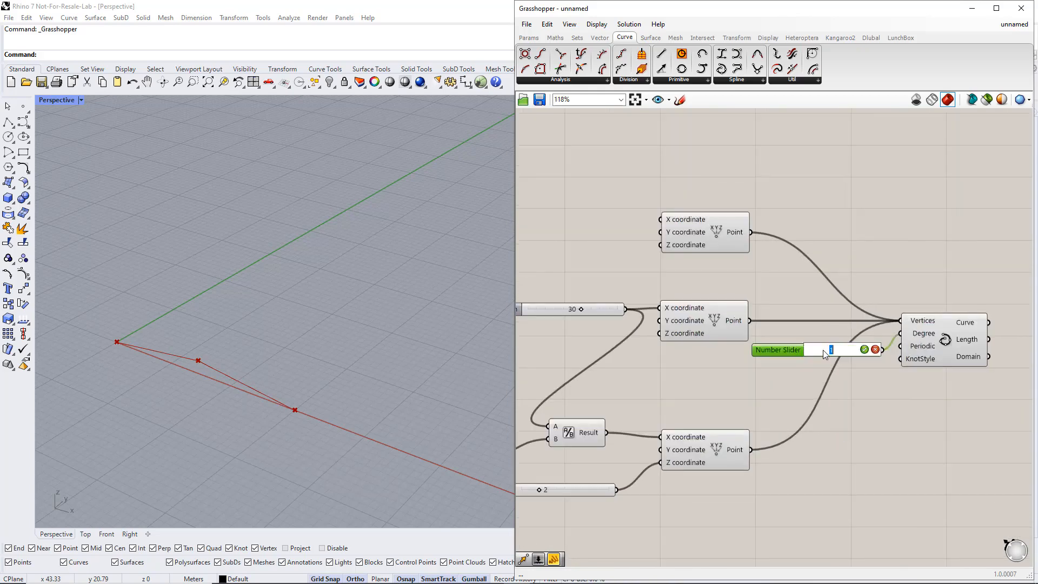
{"action": "key", "text": "Return"}
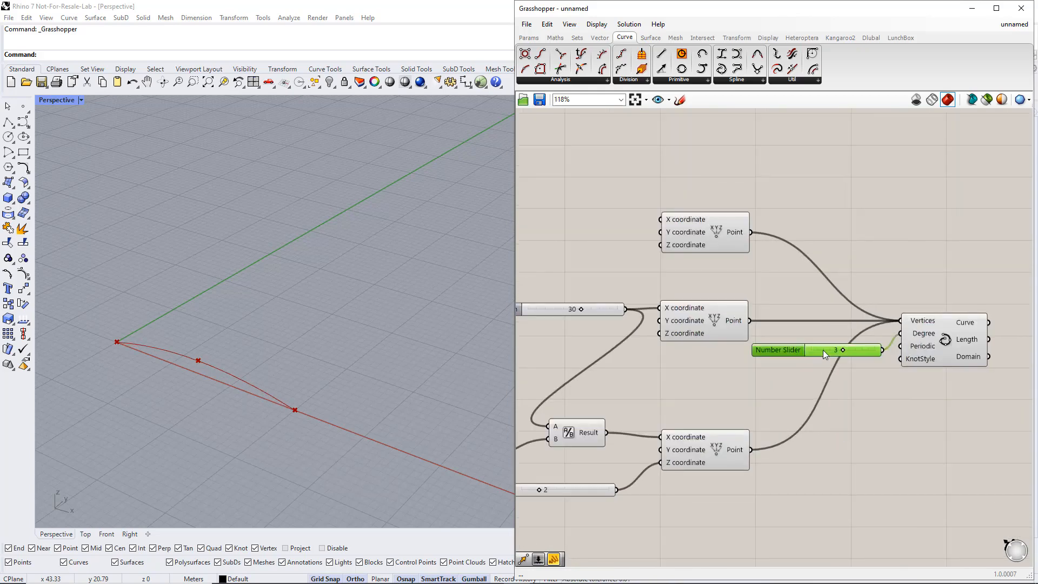
{"action": "left_click", "coordinate": [927, 342]}
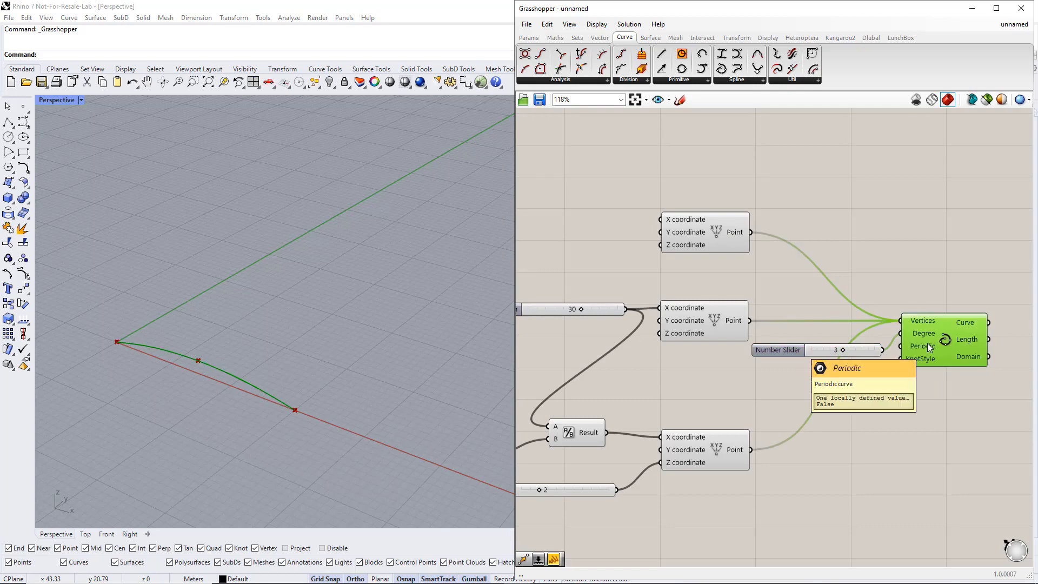
Place a Move component beside the Interpolate component and connect the Curve output to its Geometry input.
{"action": "scroll", "coordinate": [927, 342], "scroll_direction": "down", "scroll_amount": 3}
{"action": "right_click_drag", "start_coordinate": [933, 376], "coordinate": [817, 354]}
{"action": "left_click_drag", "start_coordinate": [827, 317], "coordinate": [853, 317]}
{"action": "left_click", "coordinate": [891, 325]}
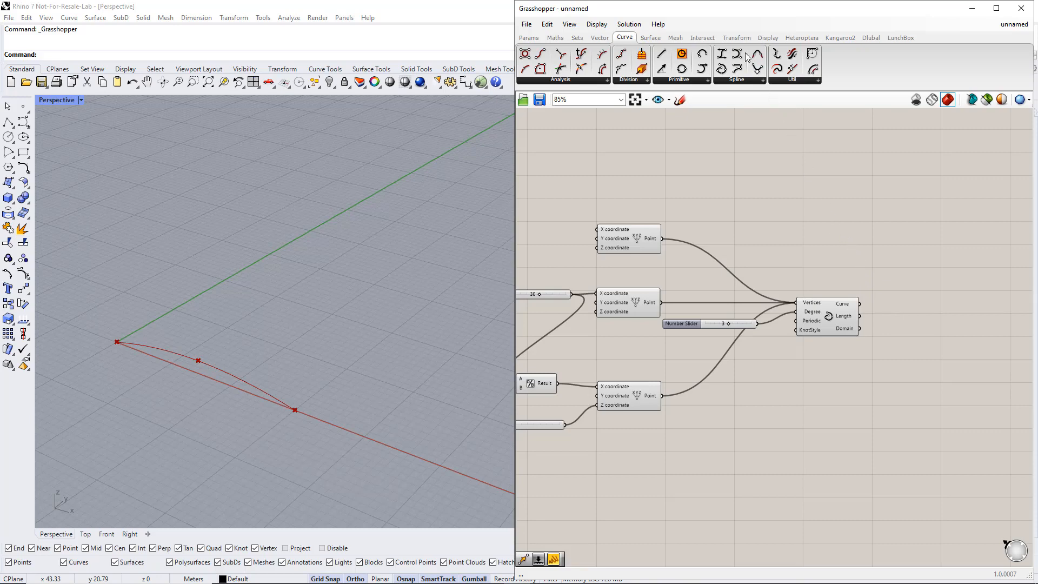
{"action": "left_click", "coordinate": [736, 37]}
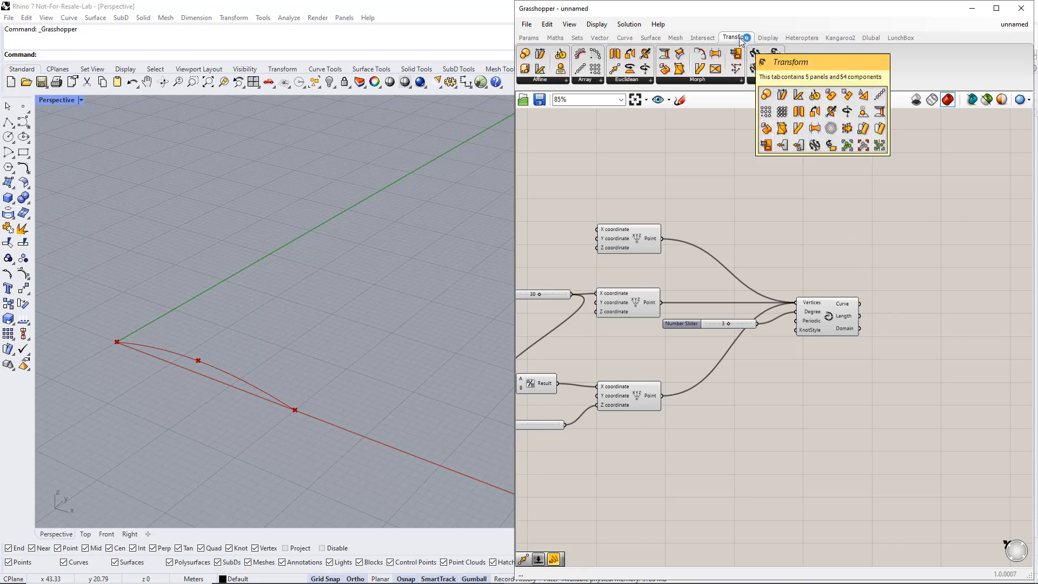
{"action": "left_click", "coordinate": [640, 80]}
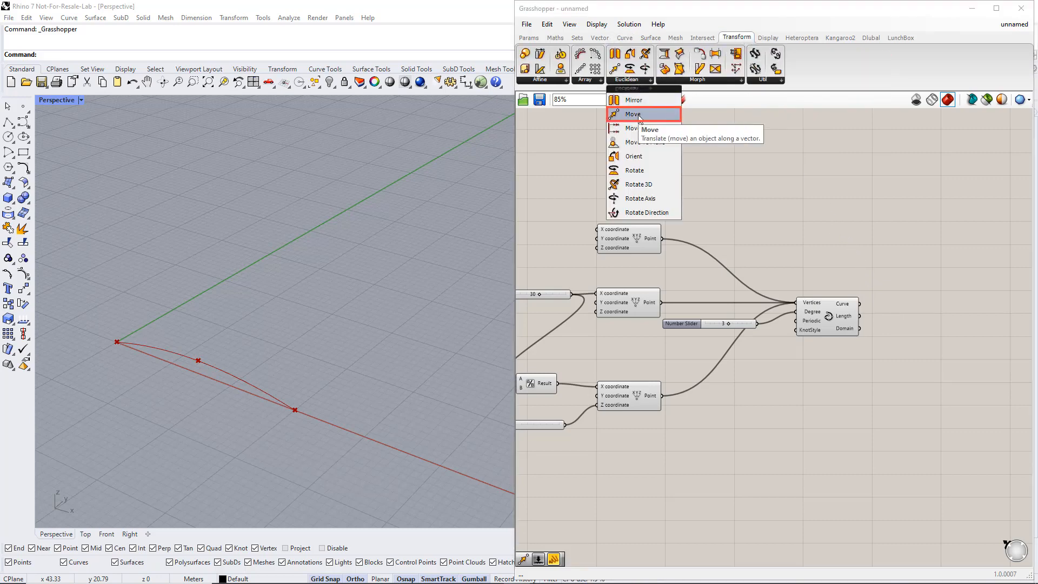
{"action": "left_click_drag", "start_coordinate": [638, 118], "coordinate": [948, 311]}
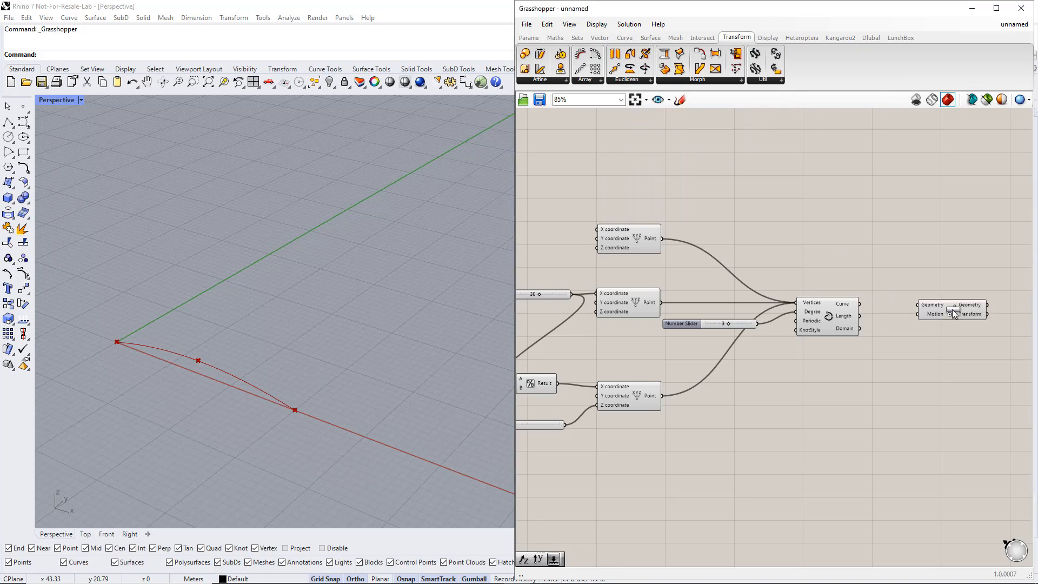
{"action": "left_click_drag", "start_coordinate": [859, 304], "coordinate": [912, 305]}
Place a Unit Y vector component below the Interpolate component and connect its Unit vector output to the Move component's Motion input.
{"action": "left_click", "coordinate": [600, 37]}
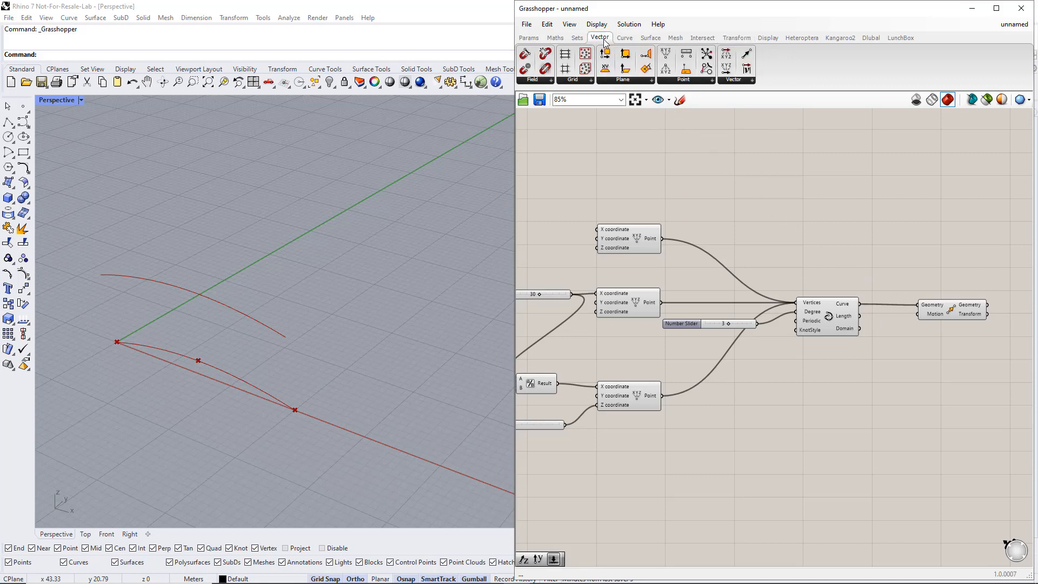
{"action": "left_click", "coordinate": [733, 80]}
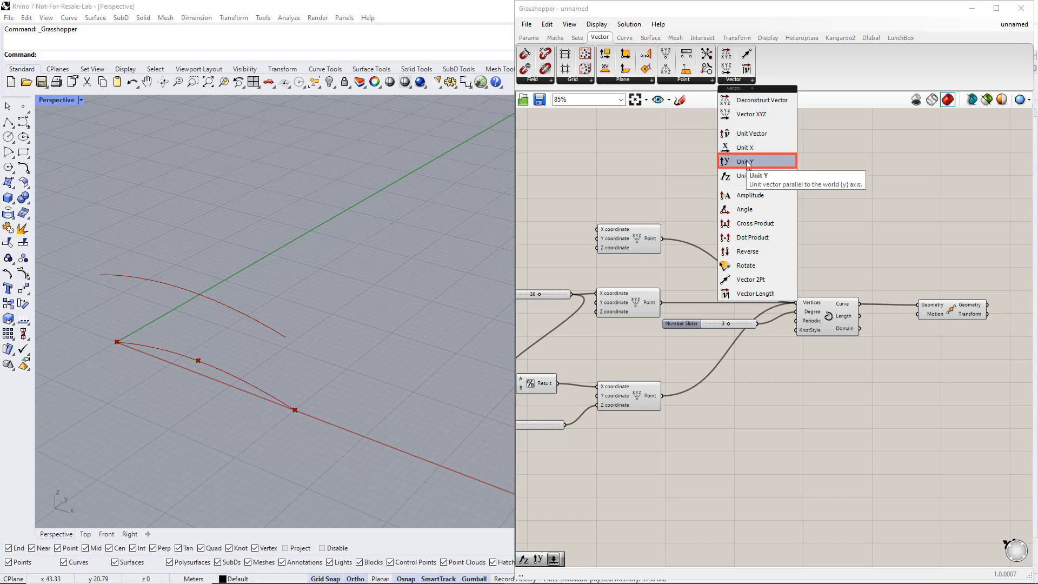
{"action": "left_click", "coordinate": [748, 163]}
{"action": "left_click", "coordinate": [874, 385]}
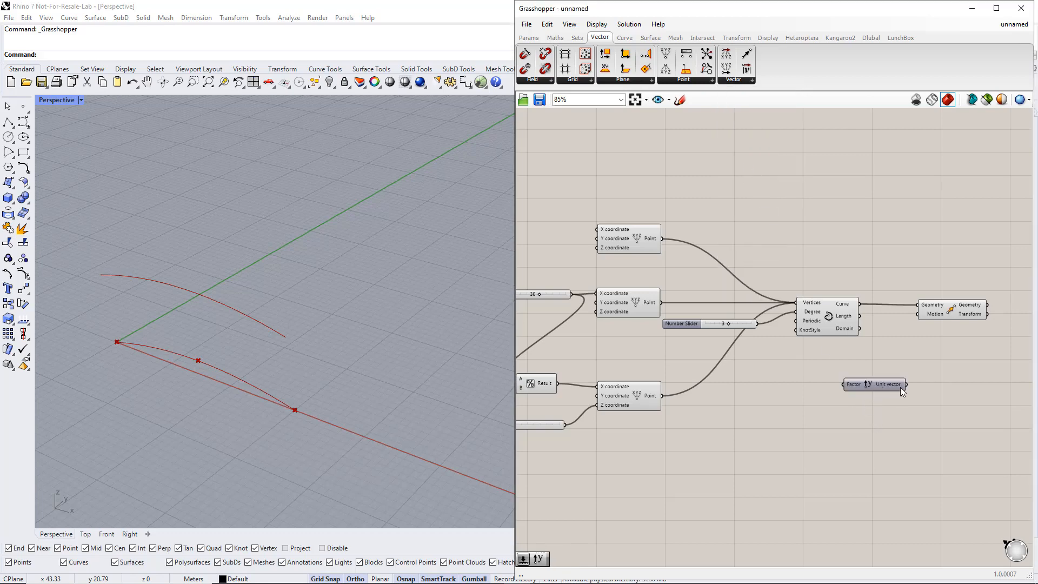
{"action": "left_click_drag", "start_coordinate": [913, 328], "coordinate": [918, 314]}
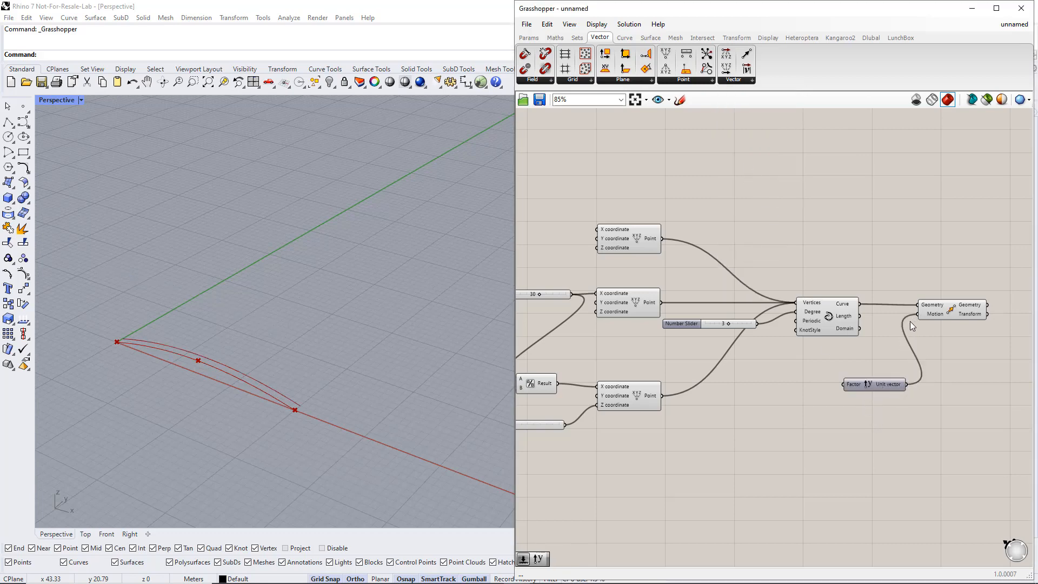
Add a number slider ranging from 1 to 100 and connect it to the Unit Y component's Factor input.
{"action": "double_click", "coordinate": [770, 386]}
{"action": "type", "text": "1..100"}
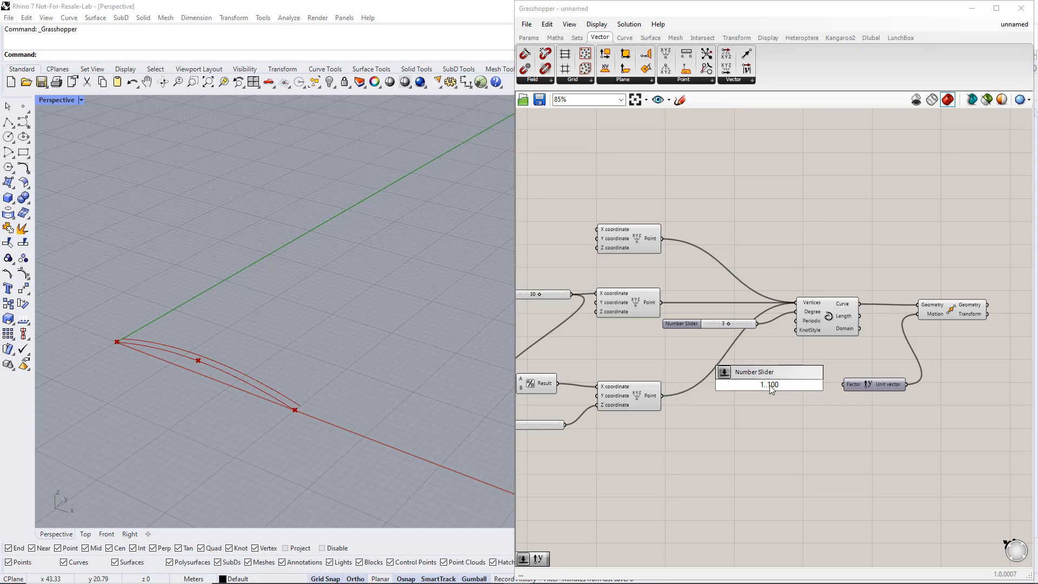
{"action": "key", "text": "Return"}
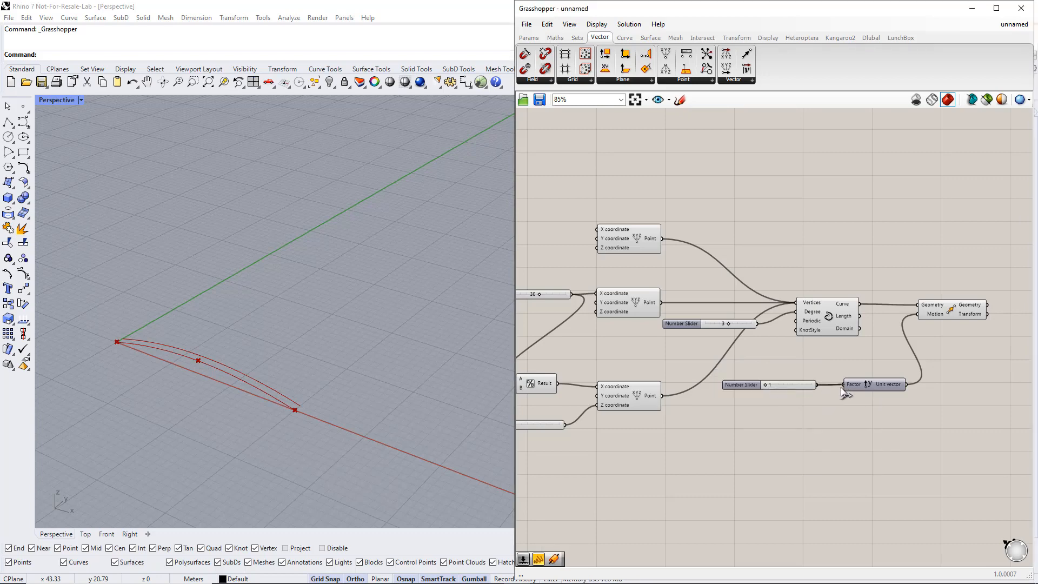
Rename the Unit Y Factor slider to Length and set its value to 34.
{"action": "right_click", "coordinate": [746, 383]}
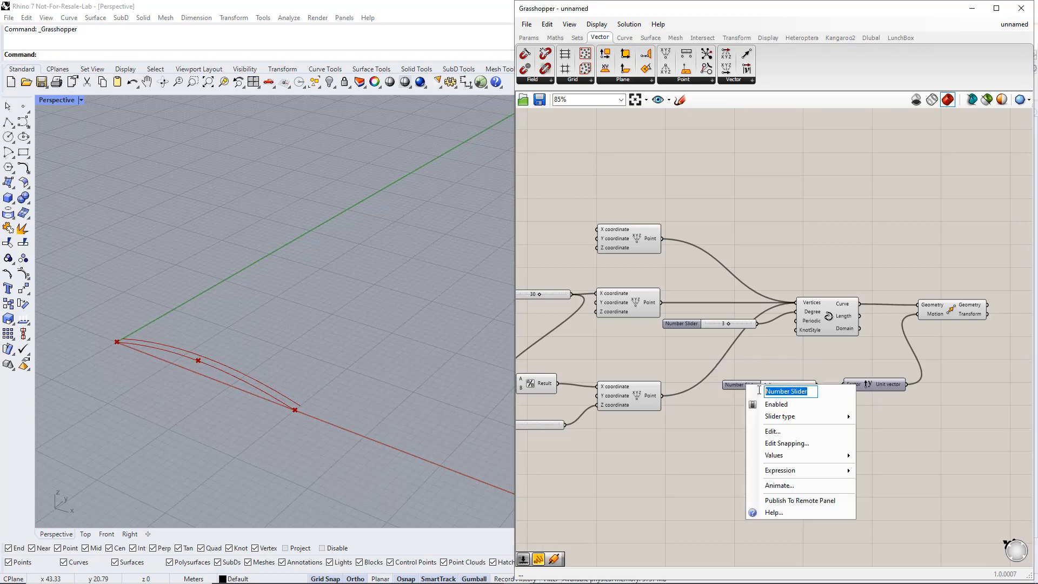
{"action": "type", "text": "Length"}
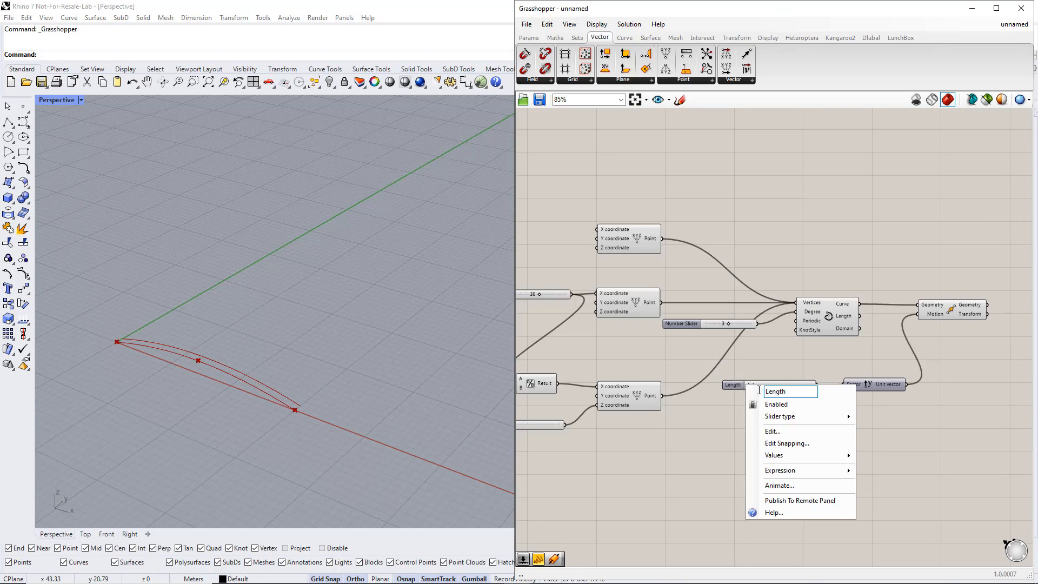
{"action": "key", "text": "Return"}
{"action": "mouse_move", "coordinate": [752, 385]}
{"action": "left_mouse_down"}
{"action": "mouse_move", "coordinate": [779, 385]}
{"action": "mouse_move", "coordinate": [771, 392]}
{"action": "left_mouse_up"}
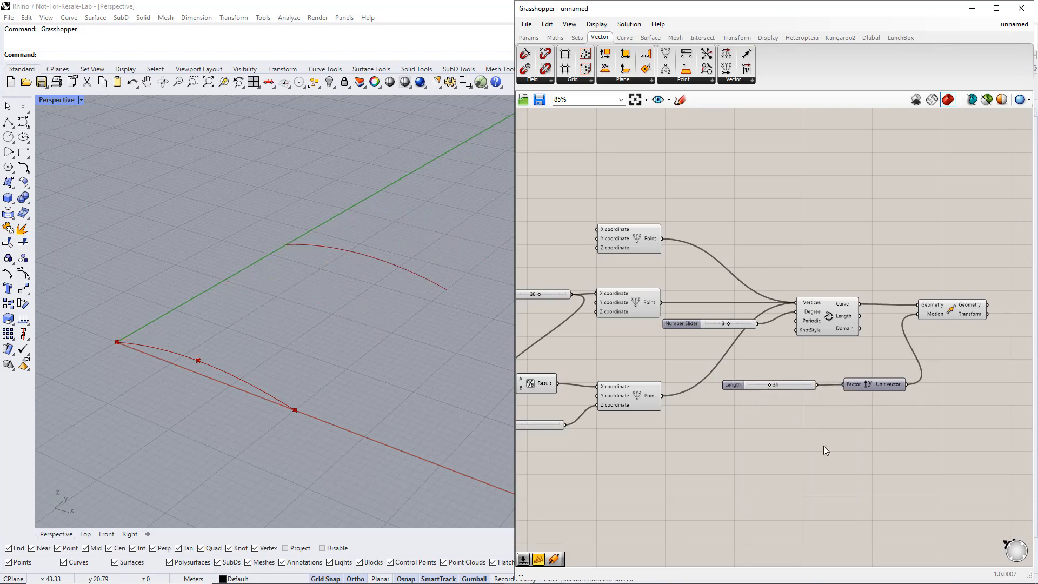
Place a Loft component on the canvas beyond the Move component.
{"action": "right_click_drag", "start_coordinate": [958, 423], "coordinate": [773, 422]}
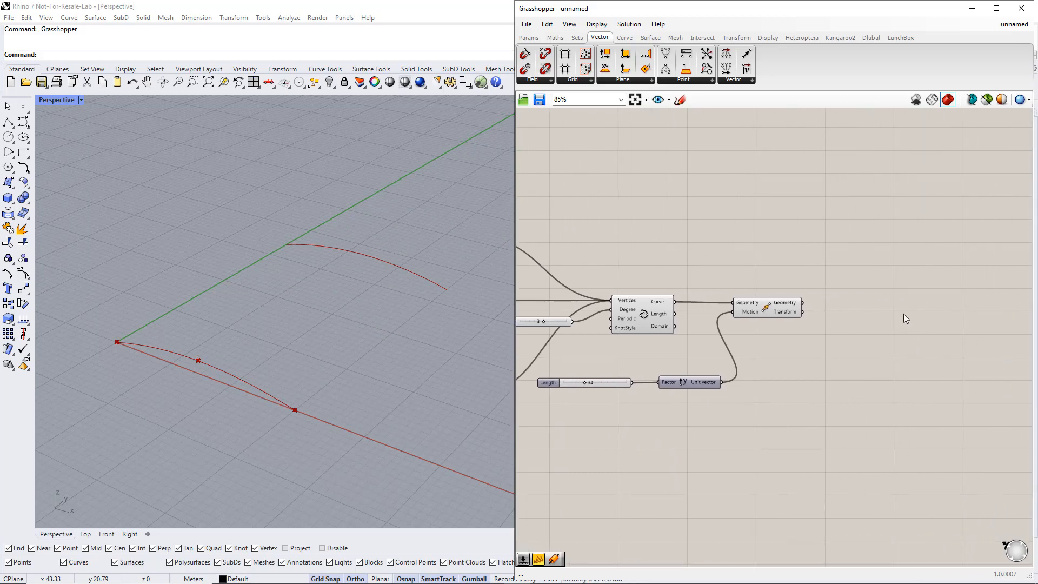
{"action": "left_click", "coordinate": [651, 39]}
{"action": "left_click", "coordinate": [646, 80]}
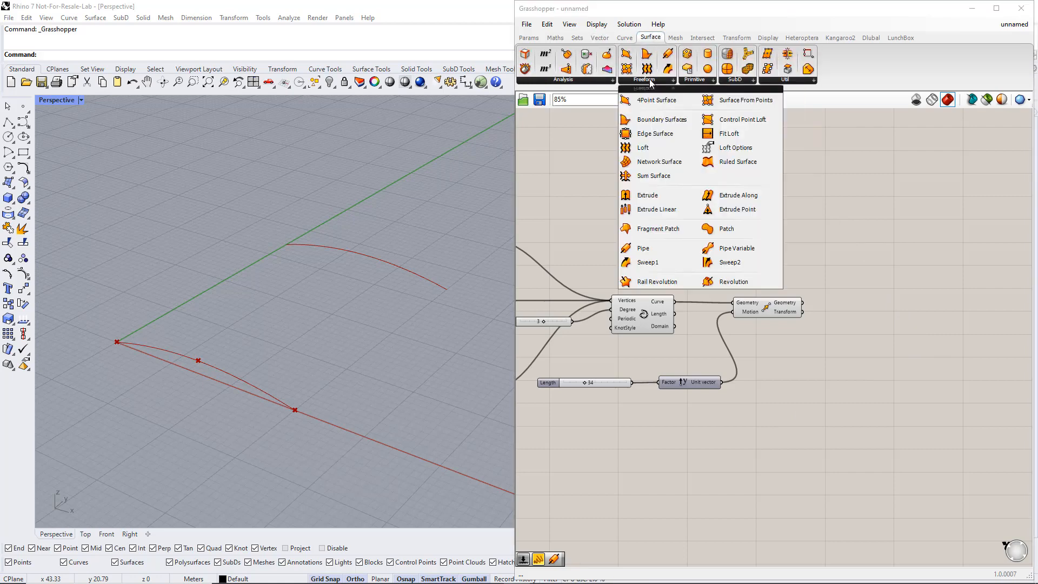
{"action": "left_click", "coordinate": [651, 151]}
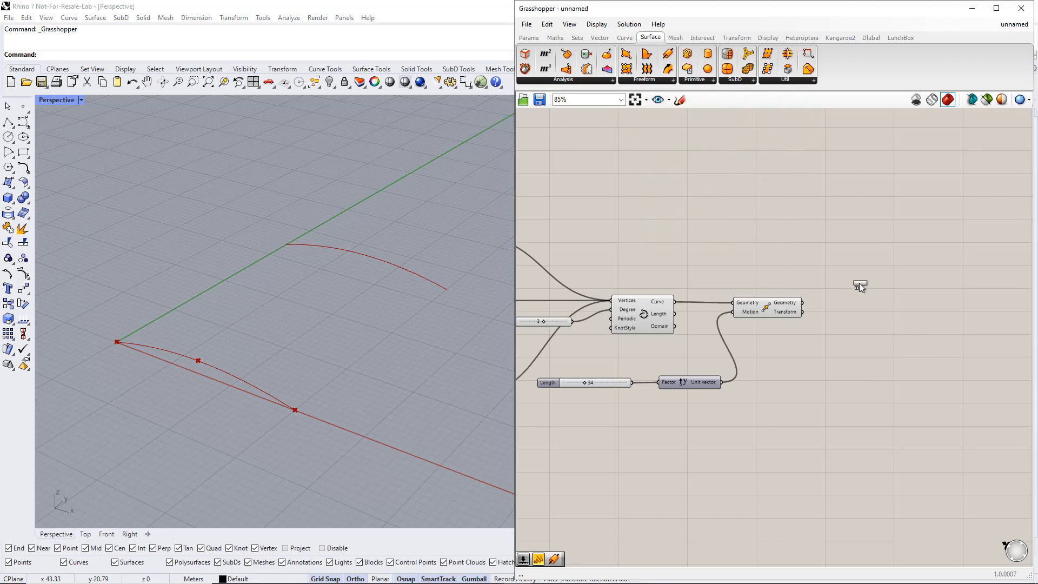
{"action": "left_click", "coordinate": [897, 284]}
{"action": "left_click", "coordinate": [896, 284]}
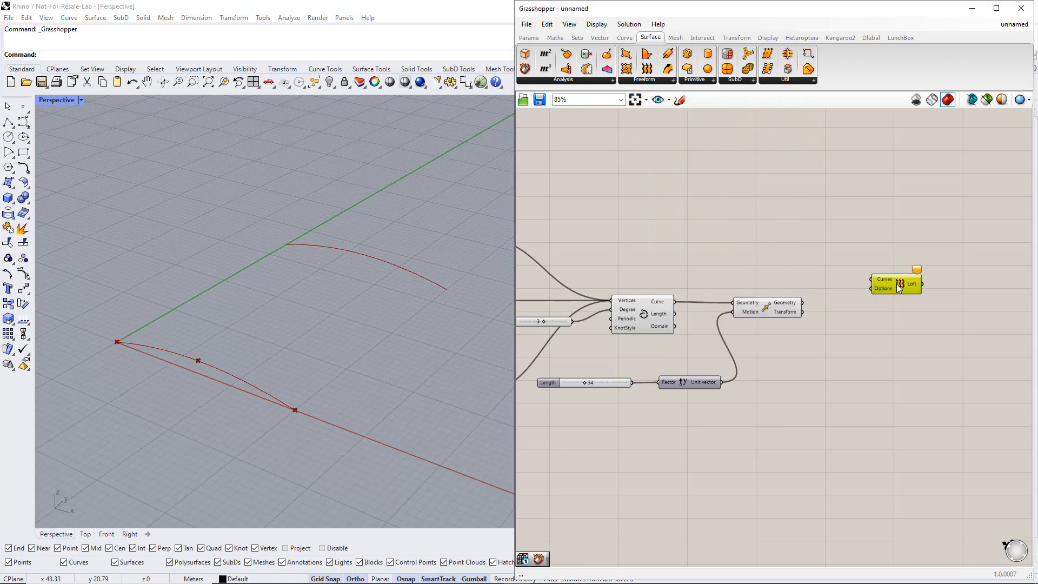
Shift the Move component slightly down and connect both the interpolated Curve and the moved Geometry to the Loft's Curves input.
{"action": "left_click_drag", "start_coordinate": [779, 313], "coordinate": [788, 335]}
{"action": "left_click", "coordinate": [790, 306]}
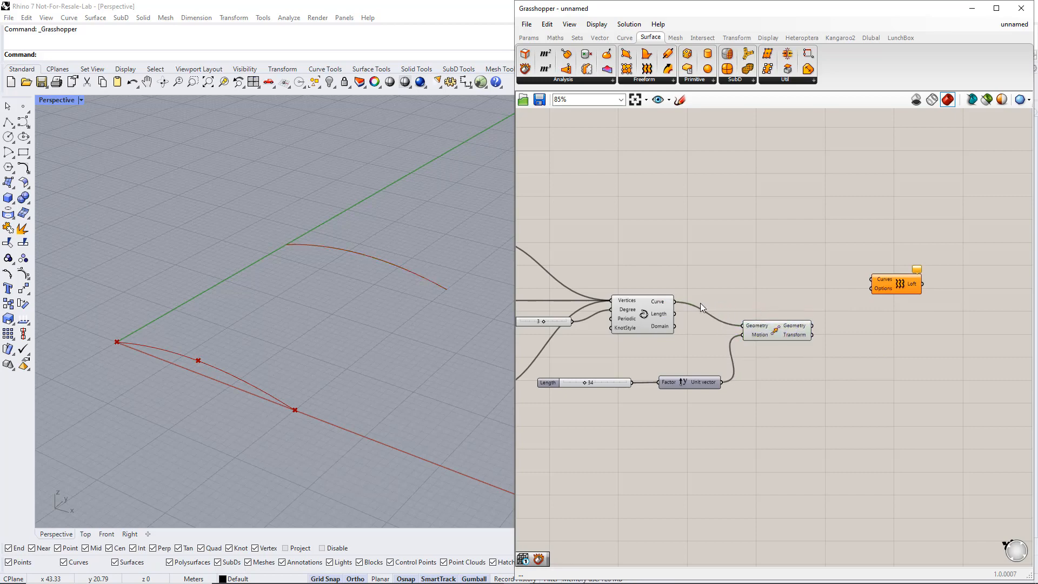
{"action": "left_click_drag", "start_coordinate": [675, 304], "coordinate": [871, 279]}
{"action": "left_click_drag", "start_coordinate": [813, 326], "coordinate": [870, 281], "text": "shift"}
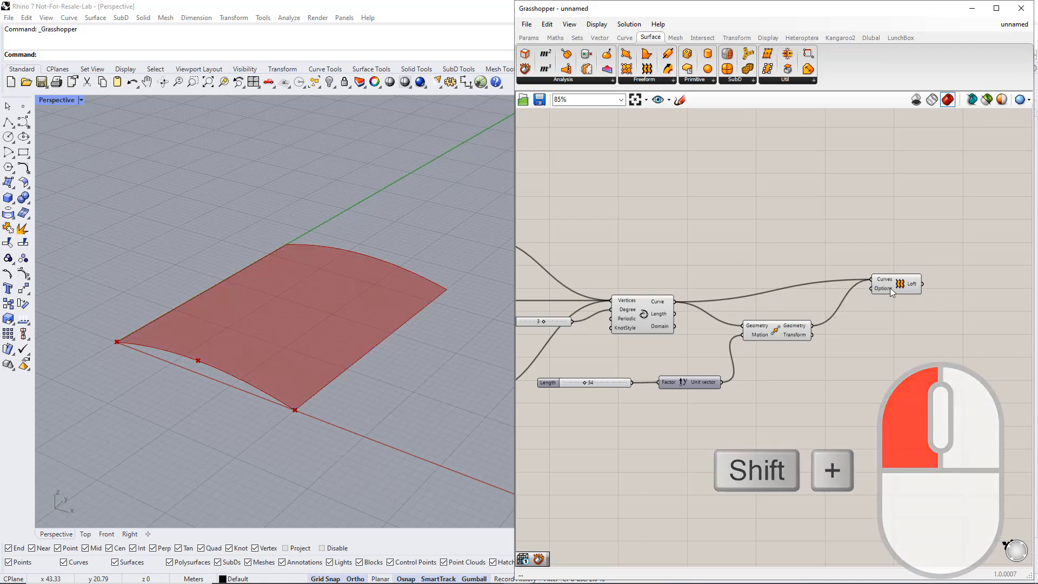
{"action": "left_click", "coordinate": [898, 285]}
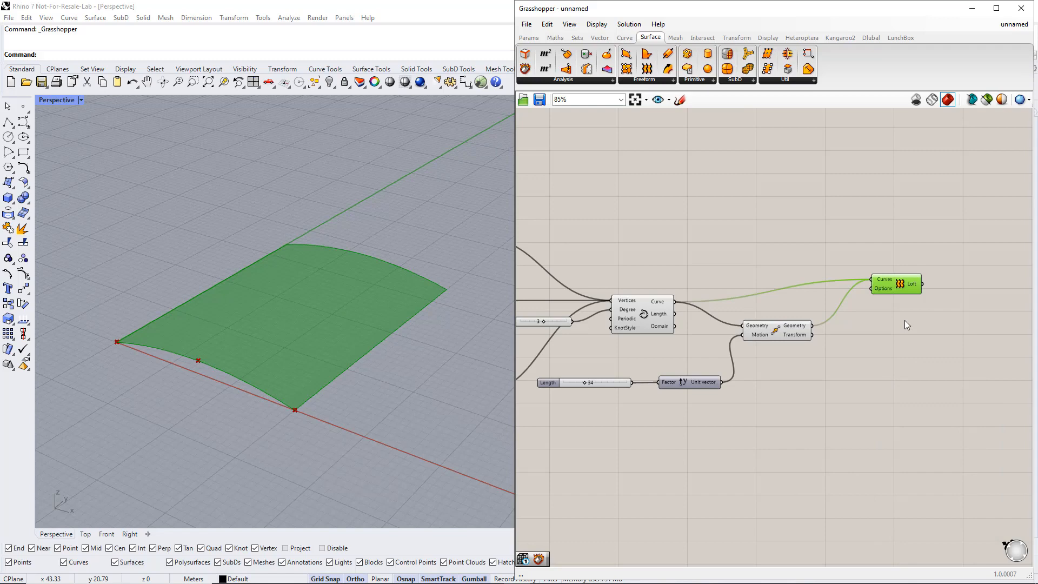
Place a LunchBox Space Truss Structure 1 component beside the Loft component and connect the Loft output to its Surface input.
{"action": "right_click_drag", "start_coordinate": [904, 320], "coordinate": [777, 316]}
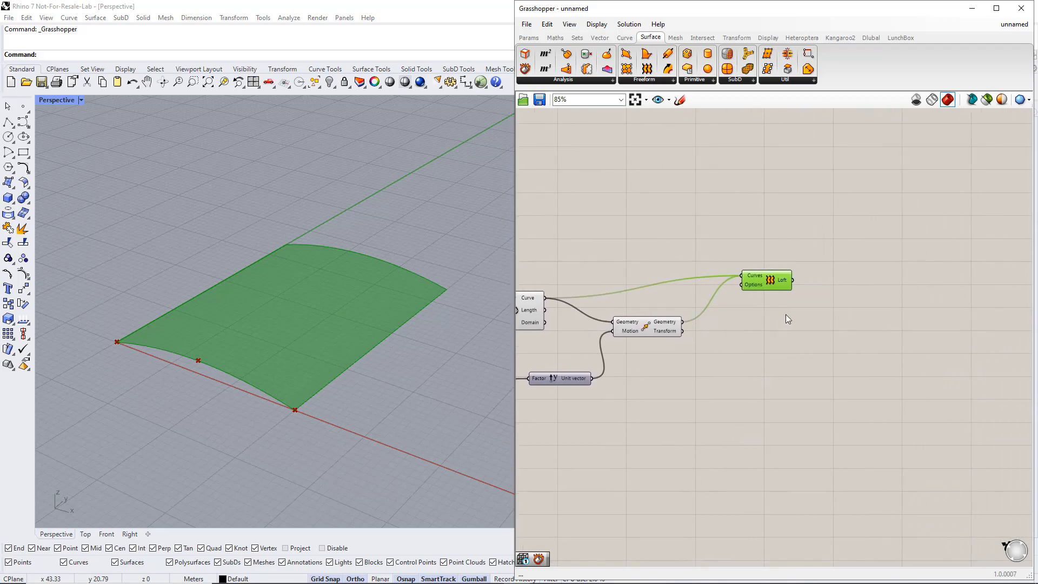
{"action": "left_click", "coordinate": [787, 317]}
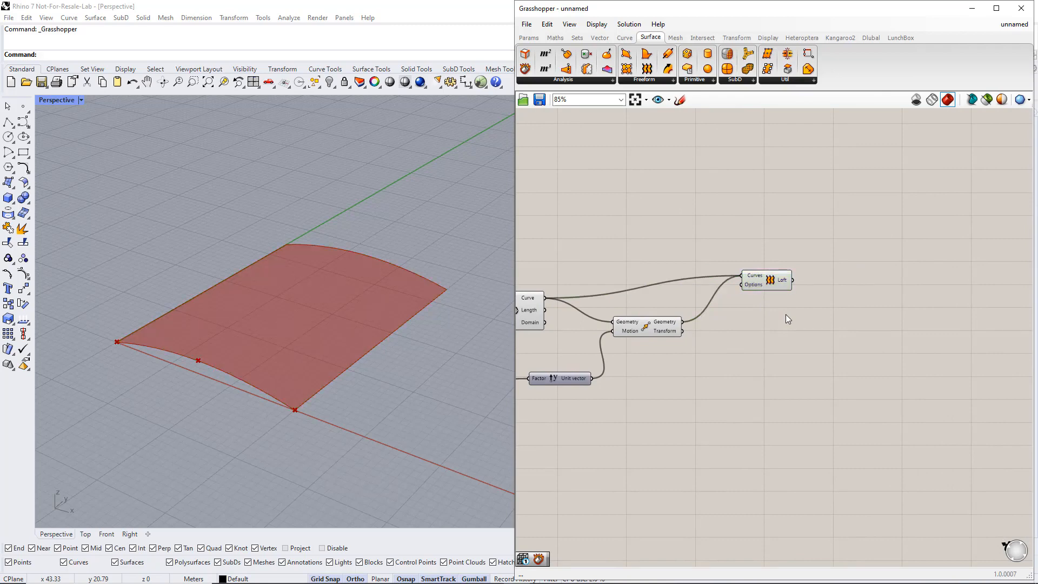
{"action": "left_click", "coordinate": [895, 39]}
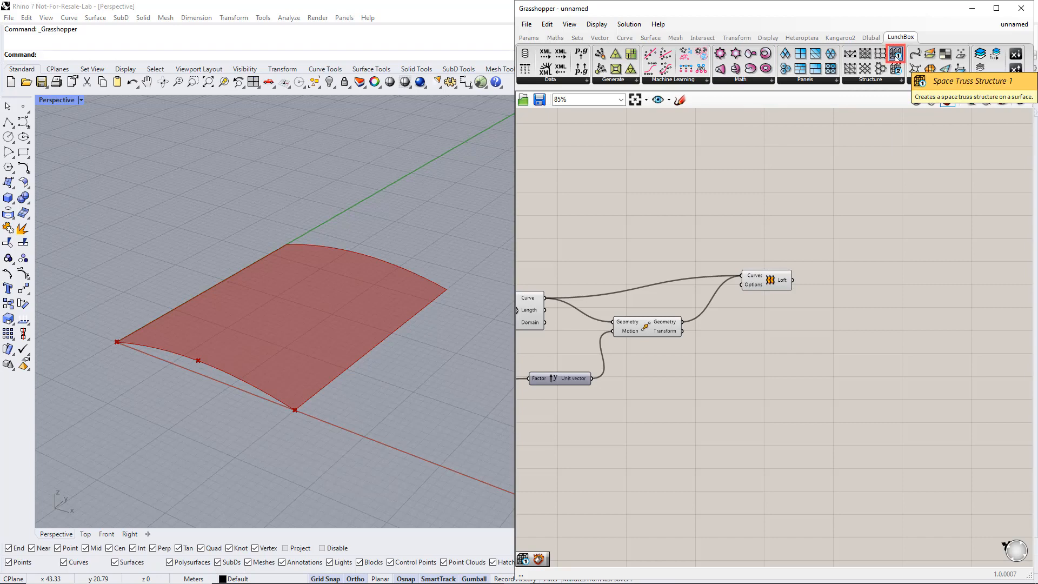
{"action": "left_click_drag", "start_coordinate": [896, 55], "coordinate": [915, 172]}
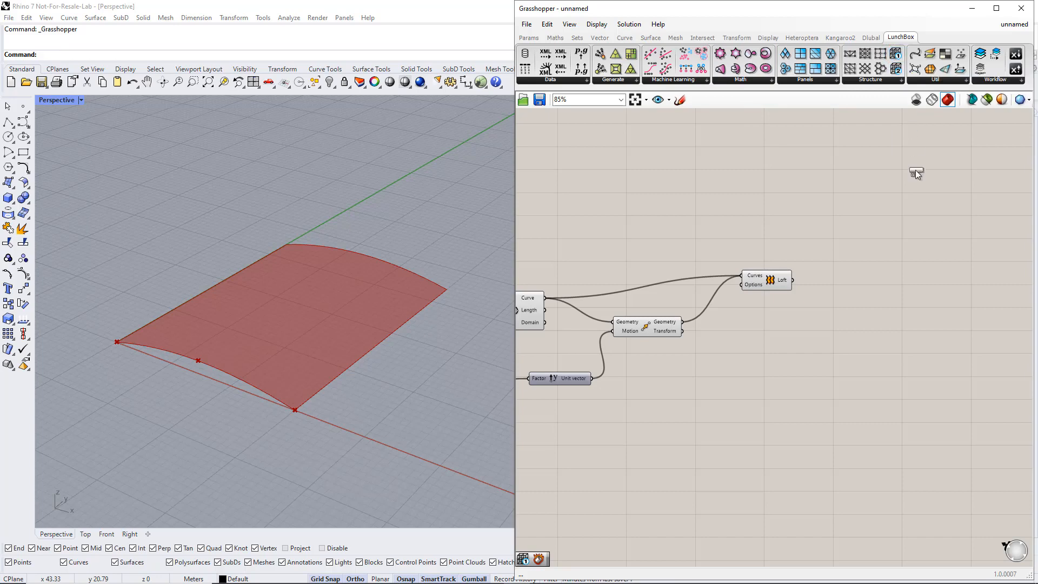
{"action": "left_click_drag", "start_coordinate": [929, 281], "coordinate": [930, 282]}
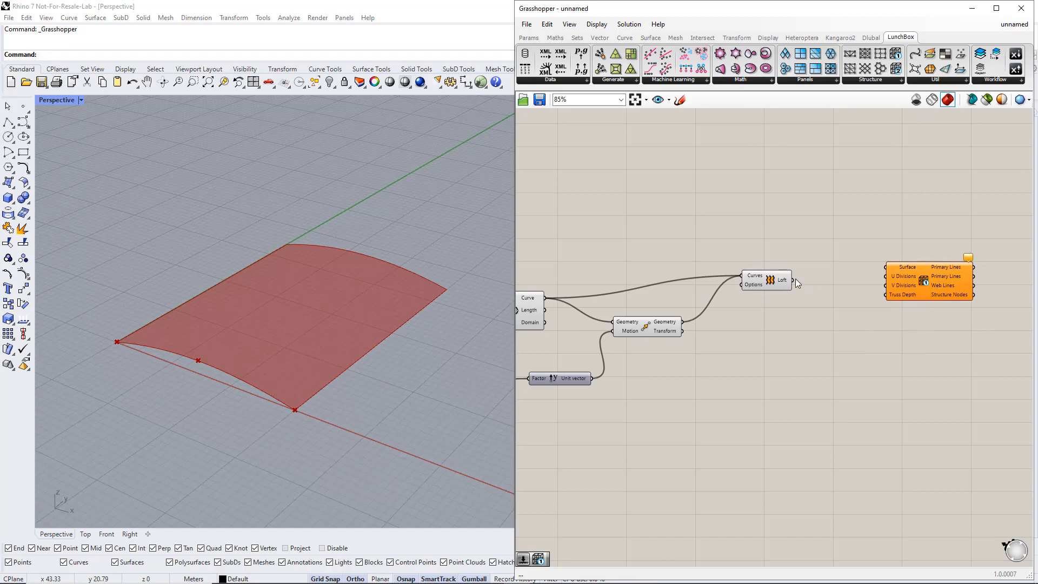
{"action": "left_click_drag", "start_coordinate": [793, 280], "coordinate": [886, 269]}
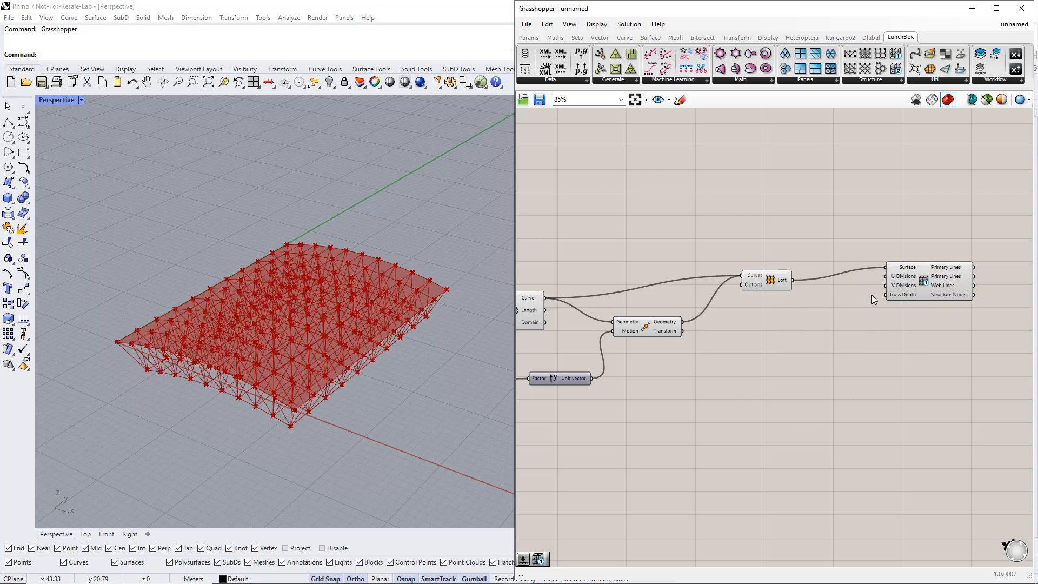
{"action": "left_click_drag", "start_coordinate": [919, 279], "coordinate": [932, 297]}
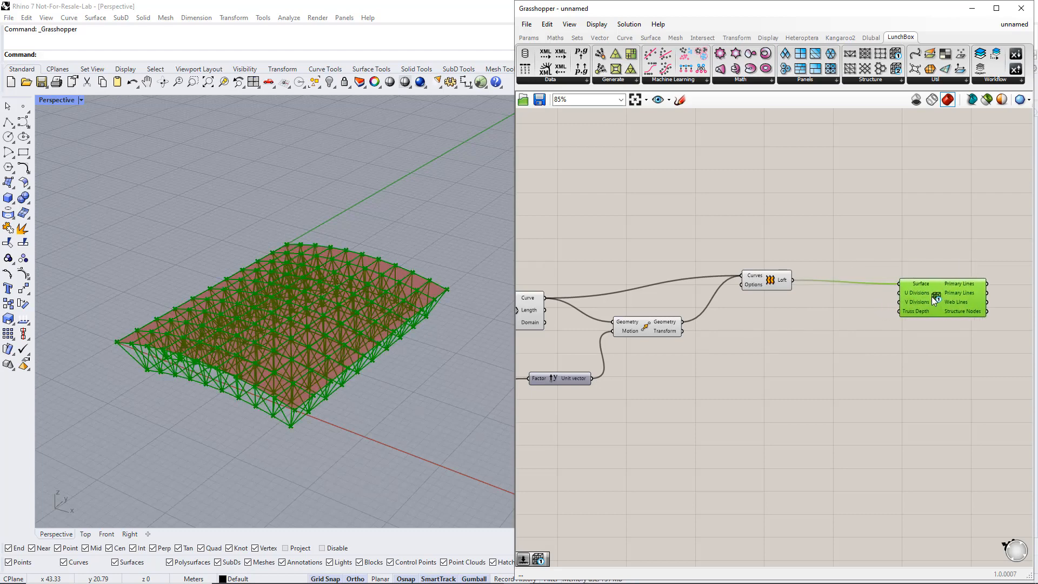
{"action": "left_click", "coordinate": [824, 306]}
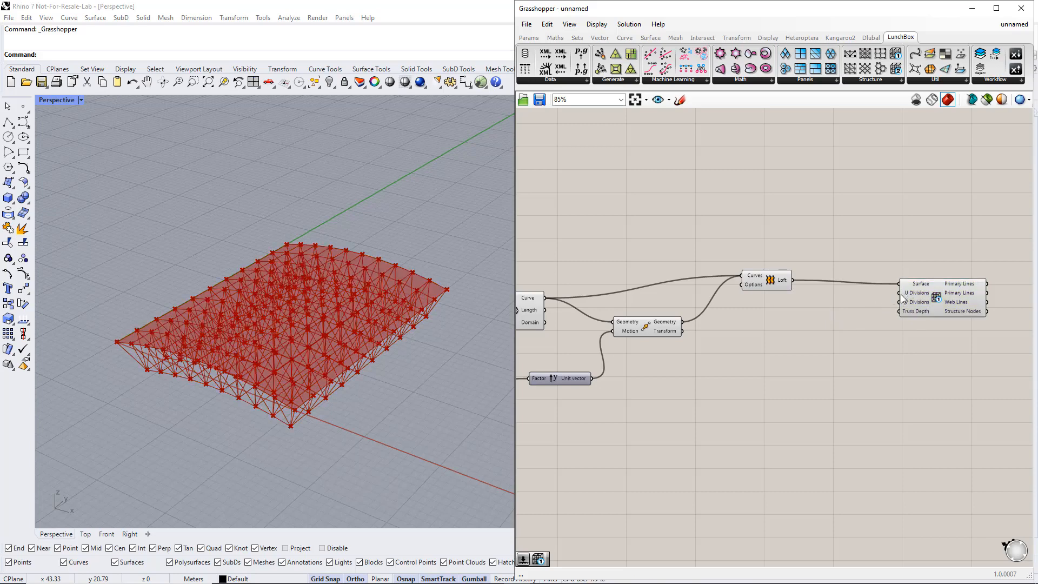
Add two integer sliders ranging from 1 to 20, feed them into the truss's U Divisions and V Divisions, and set both to 7.
{"action": "double_click", "coordinate": [835, 302]}
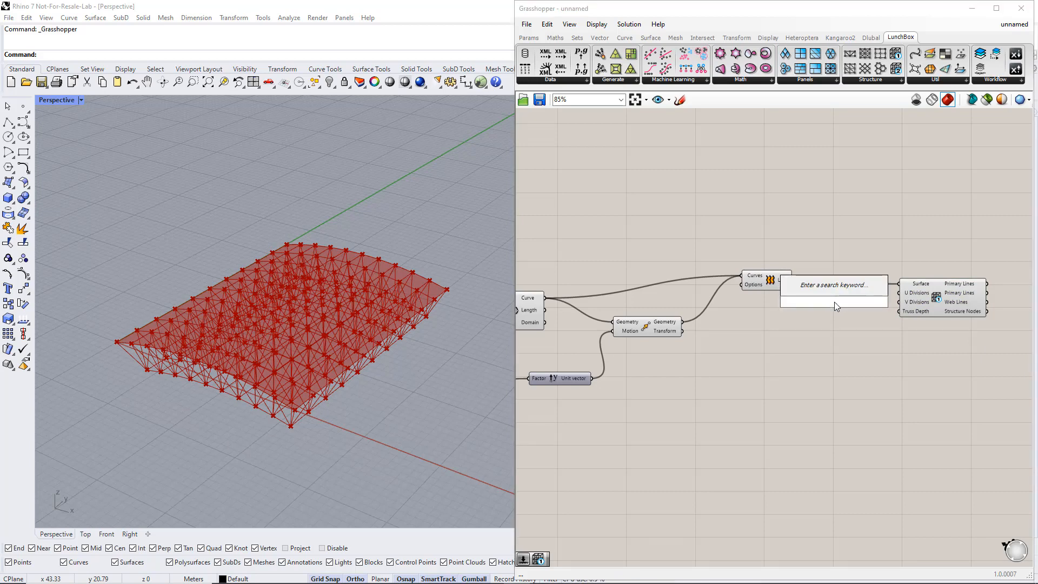
{"action": "type", "text": "1..20"}
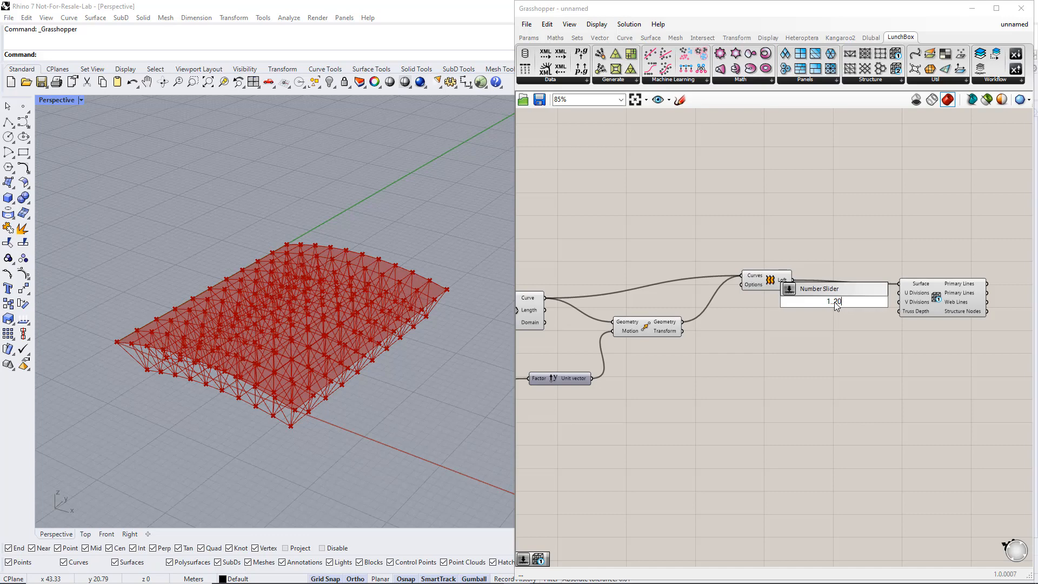
{"action": "key", "text": "Return"}
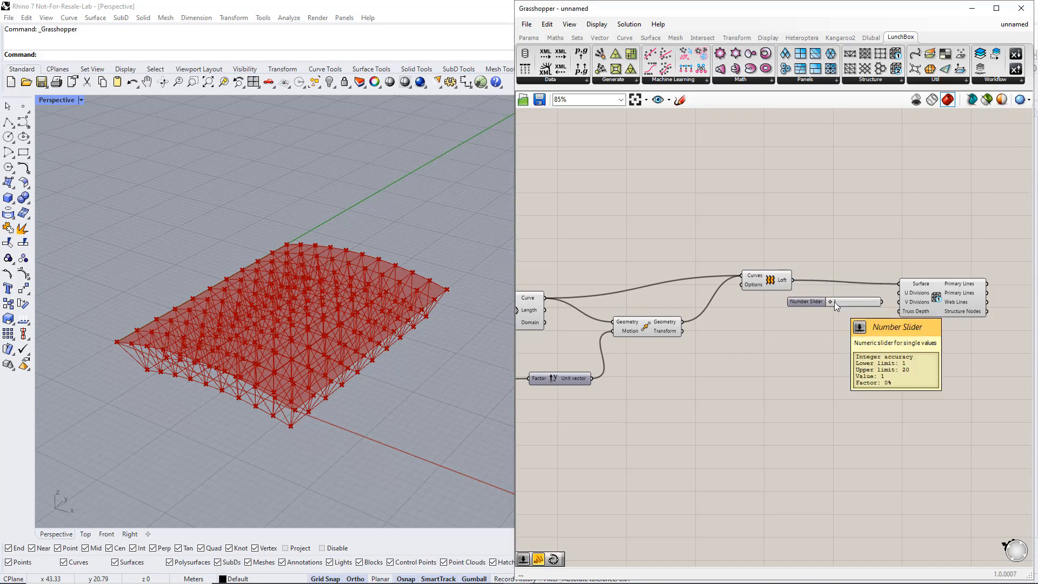
{"action": "left_click", "coordinate": [834, 309], "text": "alt"}
{"action": "left_click_drag", "start_coordinate": [834, 311], "coordinate": [899, 301], "text": "alt"}
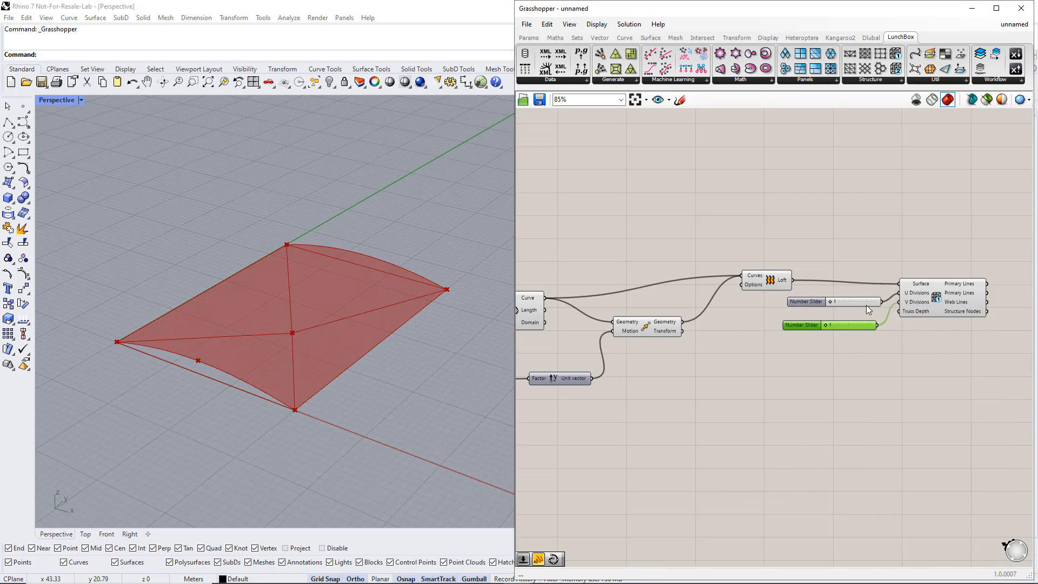
{"action": "left_click_drag", "start_coordinate": [830, 302], "coordinate": [839, 322]}
{"action": "left_click_drag", "start_coordinate": [935, 305], "coordinate": [954, 315]}
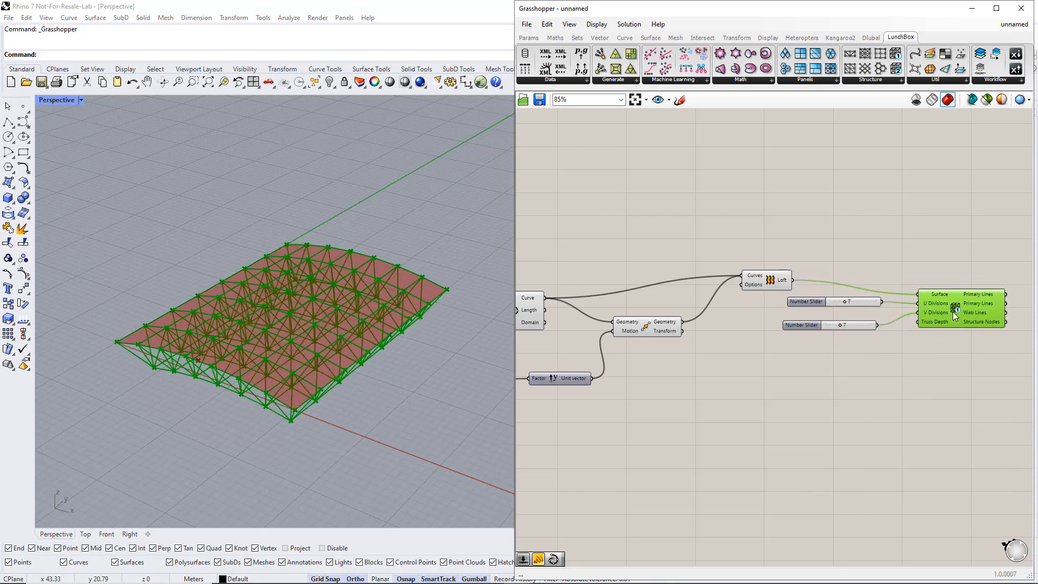
Create a number slider ranging from 0 to 5 below the division sliders and connect it to the Truss Depth input.
{"action": "left_click", "coordinate": [843, 347]}
{"action": "double_click", "coordinate": [843, 347]}
{"action": "type", "text": "0.5"}
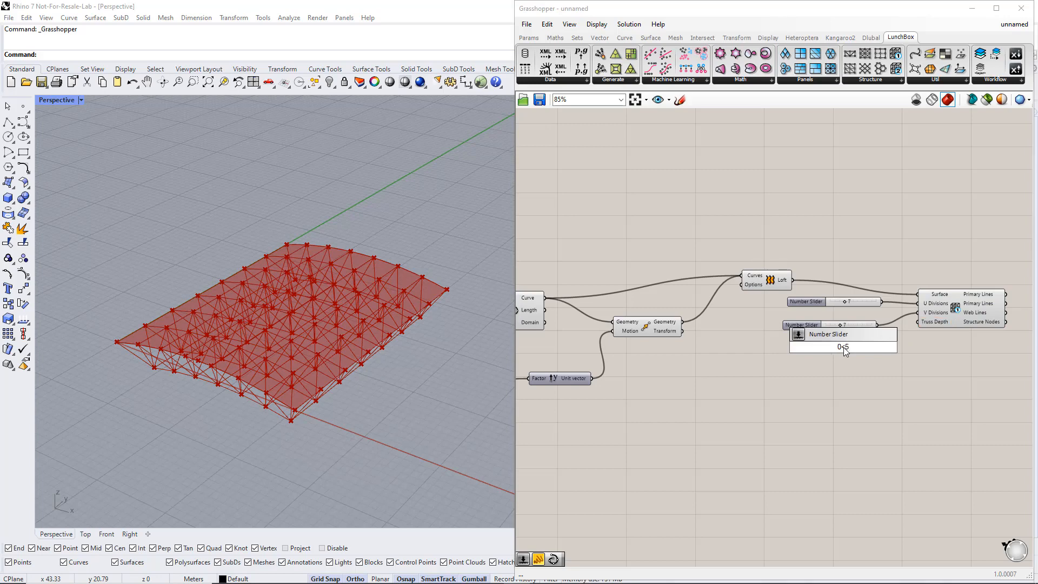
{"action": "type", "text": "<5"}
{"action": "key", "text": "Return"}
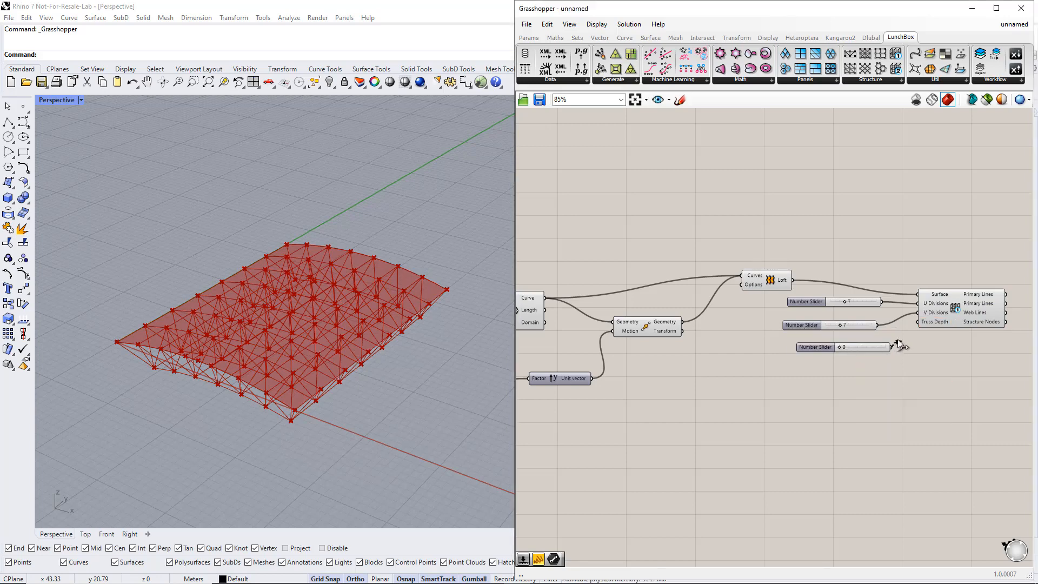
{"action": "left_click_drag", "start_coordinate": [901, 344], "coordinate": [919, 322]}
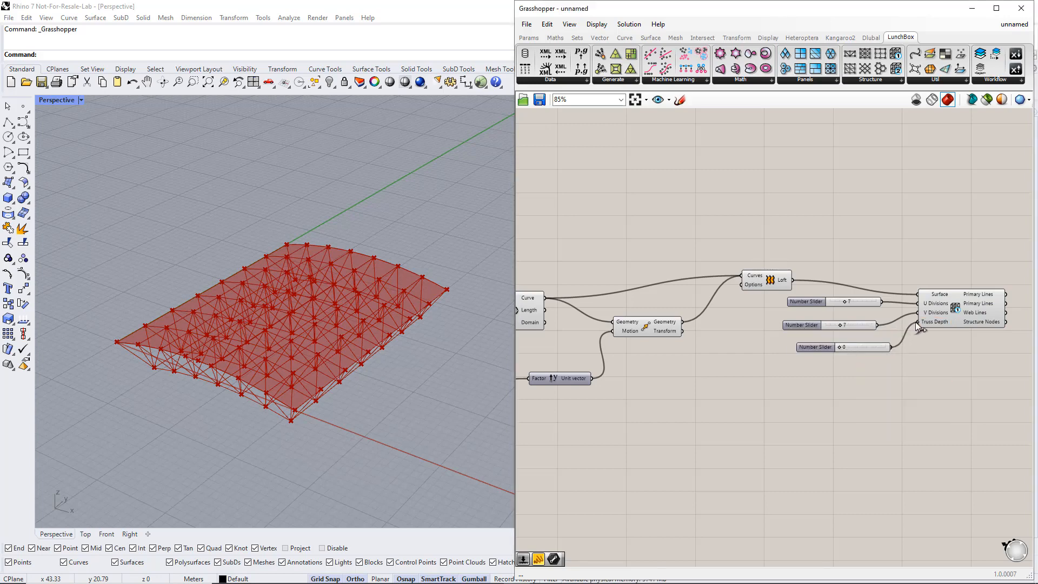
Switch the truss depth slider to floating point numbers and set it to 2.059.
{"action": "right_click", "coordinate": [825, 346]}
{"action": "mouse_move", "coordinate": [886, 378]}
{"action": "left_click", "coordinate": [968, 378]}
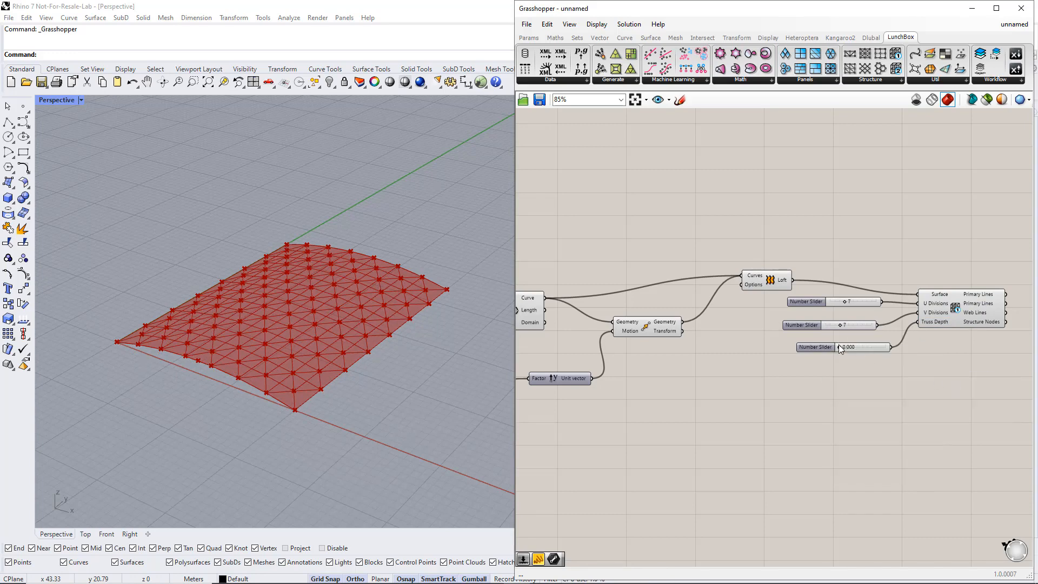
{"action": "mouse_move", "coordinate": [839, 345]}
{"action": "left_mouse_down"}
{"action": "mouse_move", "coordinate": [879, 349]}
{"action": "mouse_move", "coordinate": [858, 351]}
{"action": "left_mouse_up"}
{"action": "right_click_drag", "start_coordinate": [378, 405], "coordinate": [391, 379]}
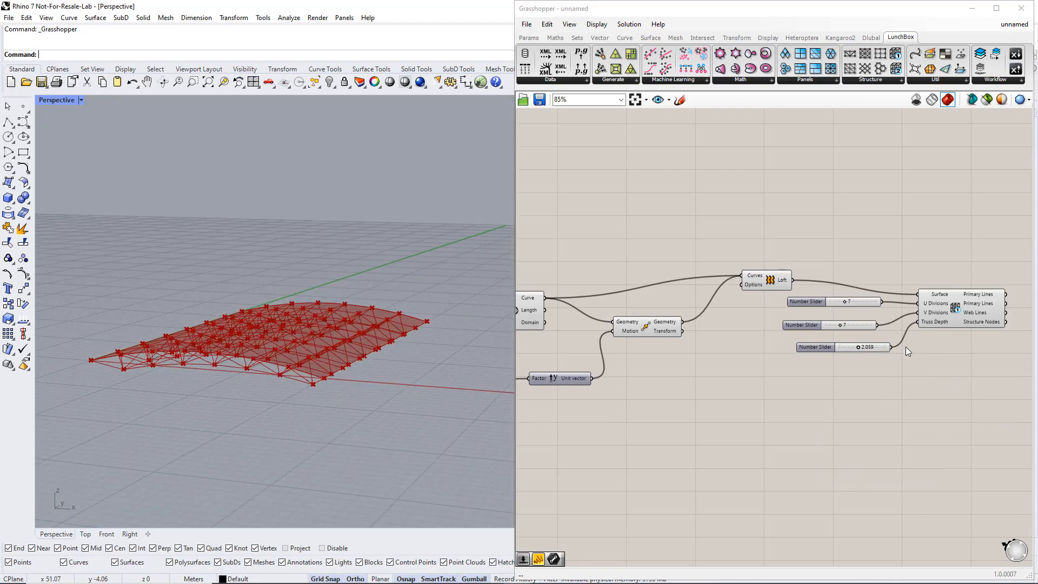
Set the Height slider to 0 to flatten the roof surface.
{"action": "scroll", "coordinate": [885, 365], "scroll_direction": "down", "scroll_amount": 5}
{"action": "scroll", "coordinate": [672, 381], "scroll_direction": "up", "scroll_amount": 5}
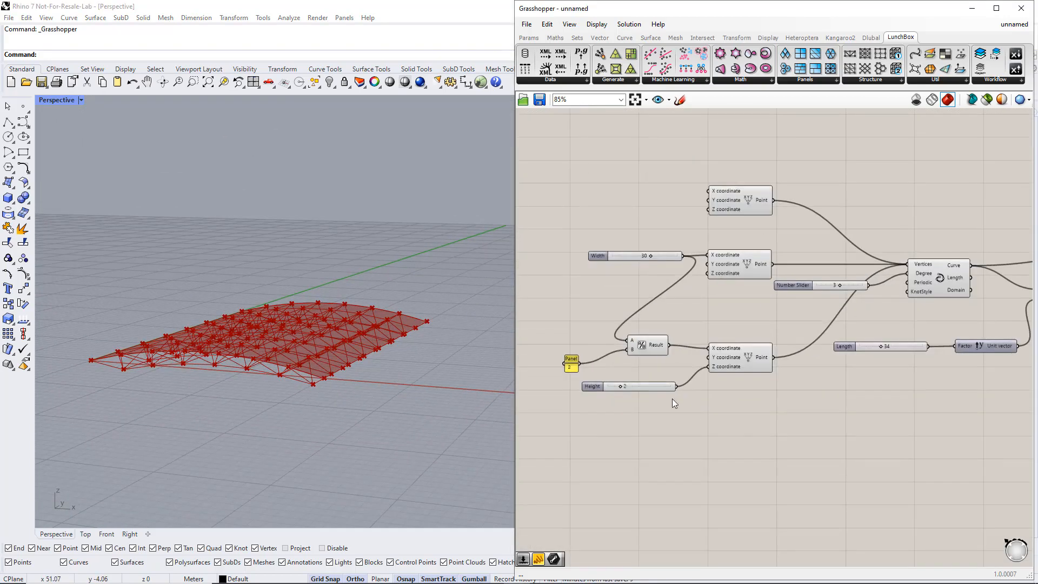
{"action": "left_click_drag", "start_coordinate": [622, 386], "coordinate": [604, 388]}
{"action": "scroll", "coordinate": [843, 401], "scroll_direction": "down", "scroll_amount": 3}
{"action": "right_click_drag", "start_coordinate": [1000, 417], "coordinate": [671, 414]}
Highlight the lofted surface by selecting the Loft component and set the truss depth slider to 2.824.
{"action": "scroll", "coordinate": [748, 381], "scroll_direction": "up", "scroll_amount": 2}
{"action": "left_click", "coordinate": [710, 276]}
{"action": "scroll", "coordinate": [767, 372], "scroll_direction": "up", "scroll_amount": 1}
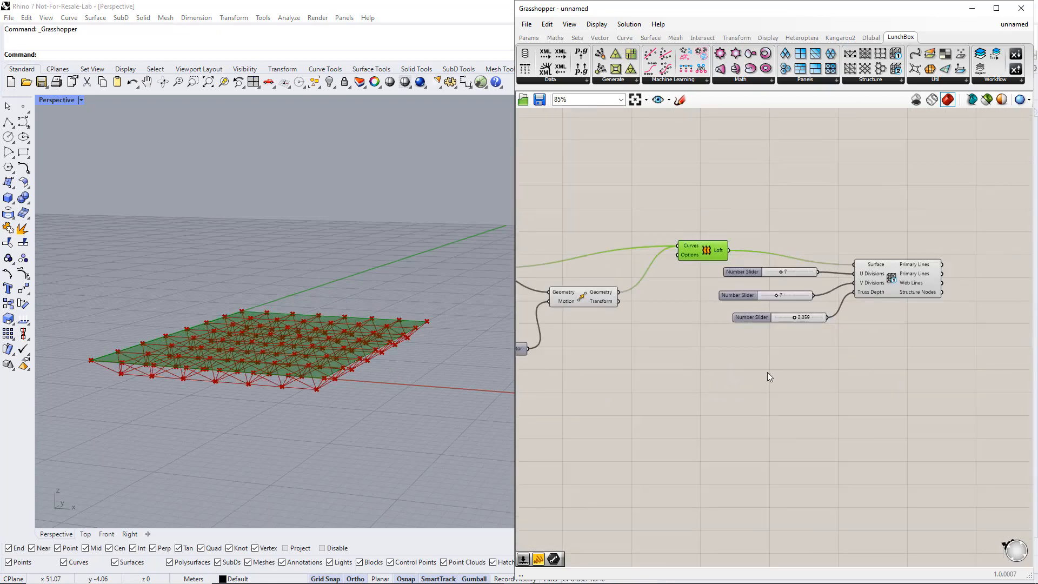
{"action": "mouse_move", "coordinate": [793, 318]}
{"action": "left_mouse_down"}
{"action": "mouse_move", "coordinate": [820, 319]}
{"action": "mouse_move", "coordinate": [799, 323]}
{"action": "left_mouse_up"}
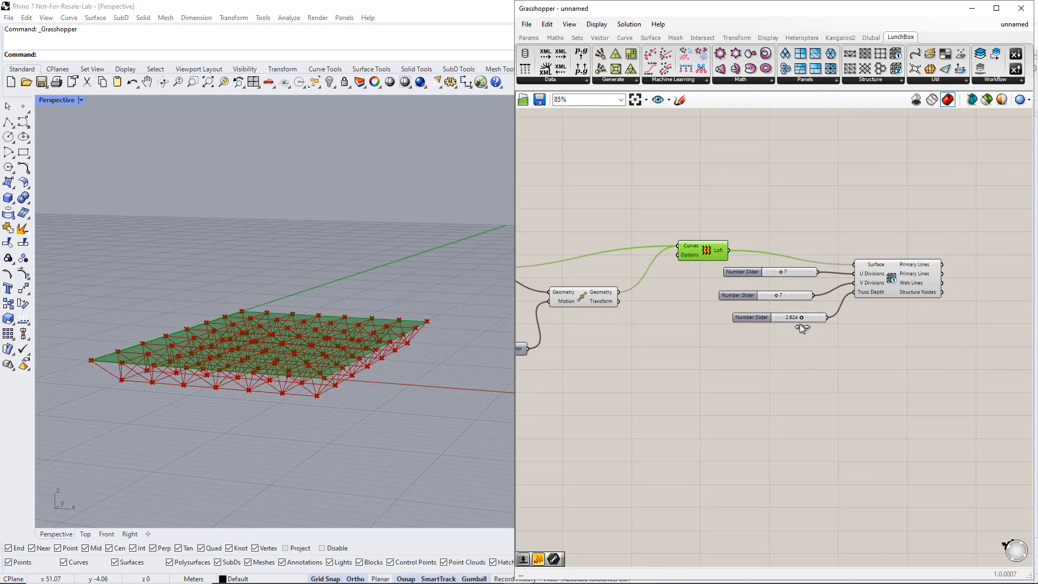
Apply the expression -x to the Truss Depth input to flip the truss to the other side of the surface.
{"action": "right_click", "coordinate": [871, 292]}
{"action": "mouse_move", "coordinate": [901, 400]}
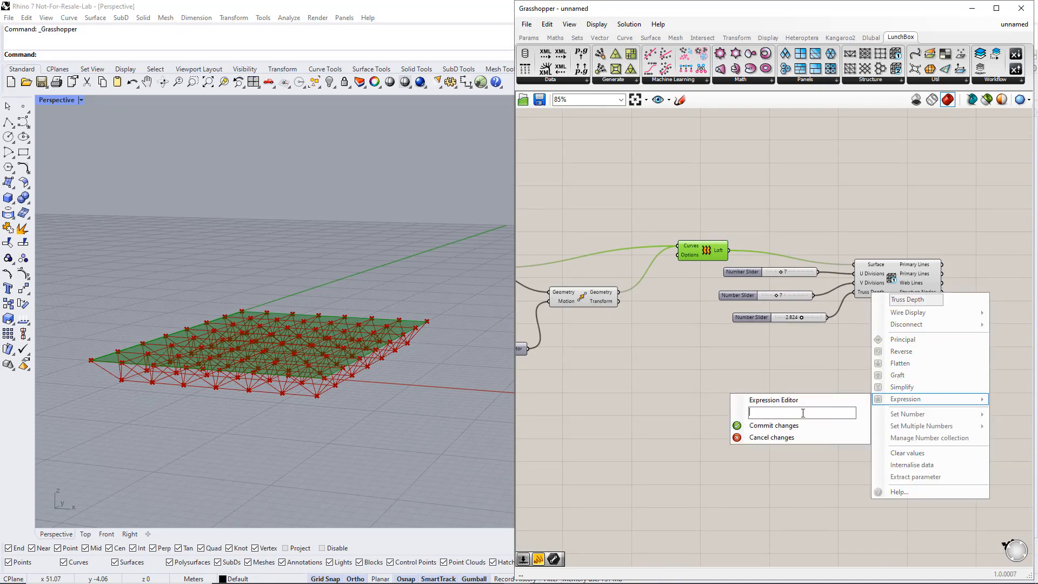
{"action": "left_click", "coordinate": [806, 426]}
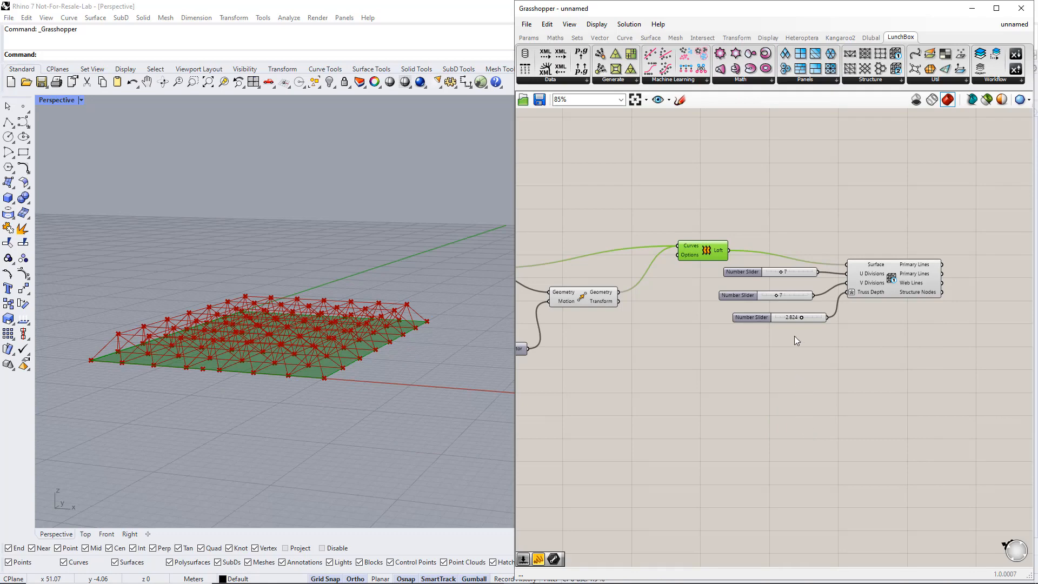
Remove the -x expression from the Truss Depth input and deselect the Loft component.
{"action": "right_click", "coordinate": [861, 291]}
{"action": "mouse_move", "coordinate": [891, 400]}
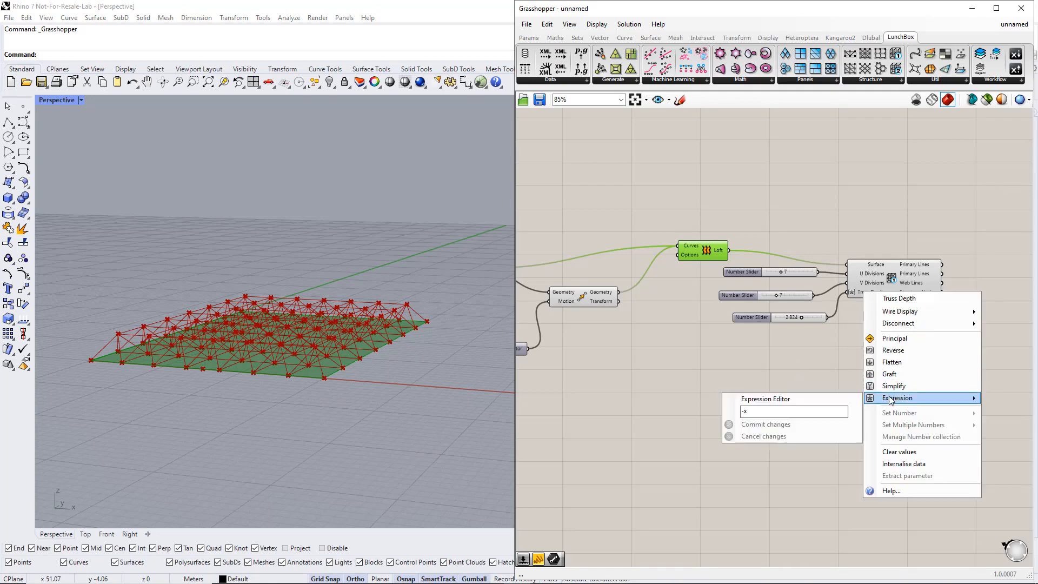
{"action": "left_click", "coordinate": [784, 412]}
{"action": "left_click", "coordinate": [767, 424]}
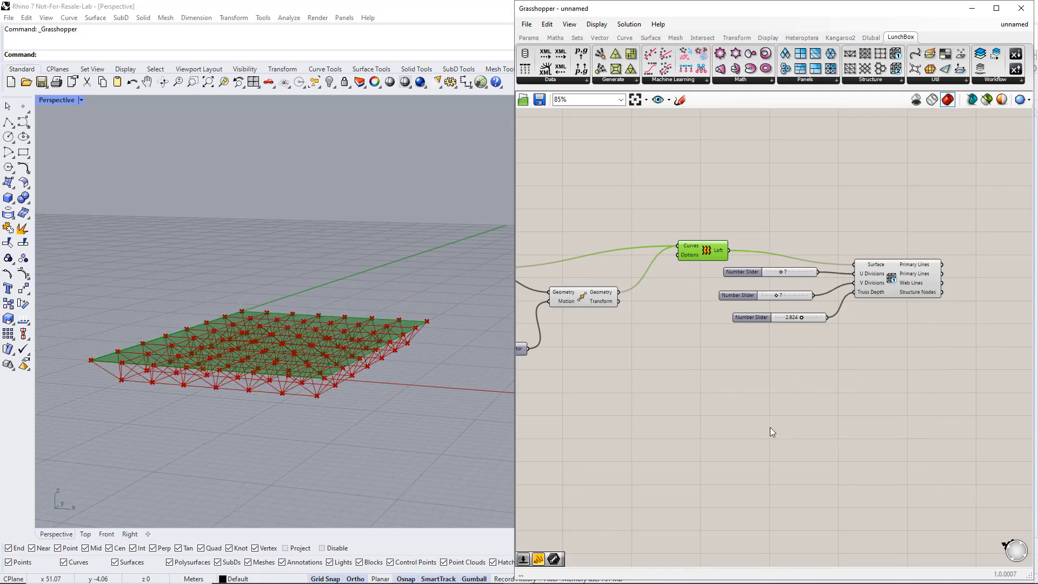
{"action": "left_click", "coordinate": [793, 401]}
Disable the preview of the point, curve, vector, Move and Loft components, keeping only the Space Truss Structure component visible.
{"action": "scroll", "coordinate": [701, 282], "scroll_direction": "down", "scroll_amount": 5}
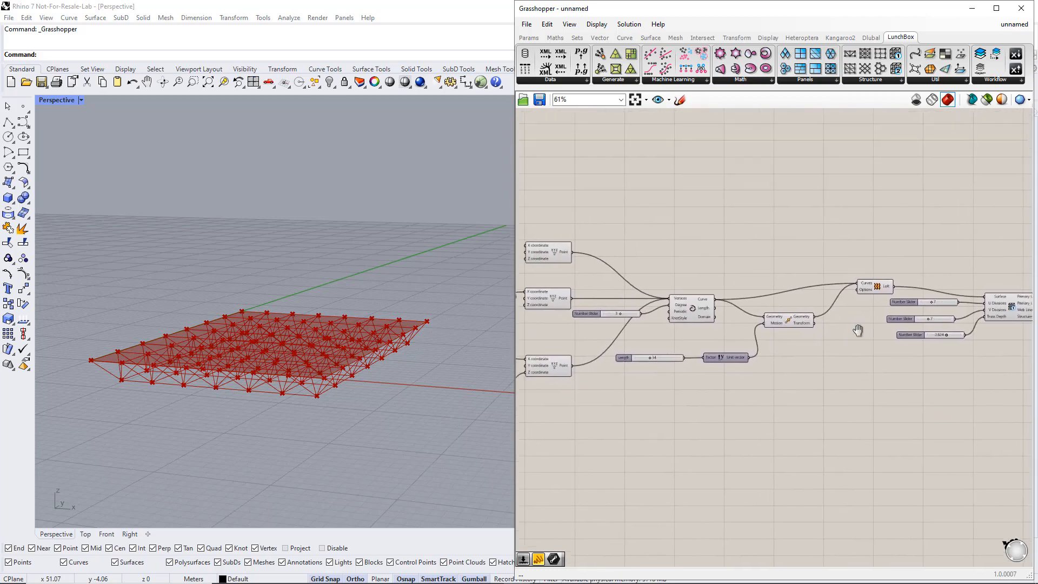
{"action": "left_click_drag", "start_coordinate": [871, 375], "coordinate": [626, 250]}
{"action": "middle_click", "coordinate": [865, 297]}
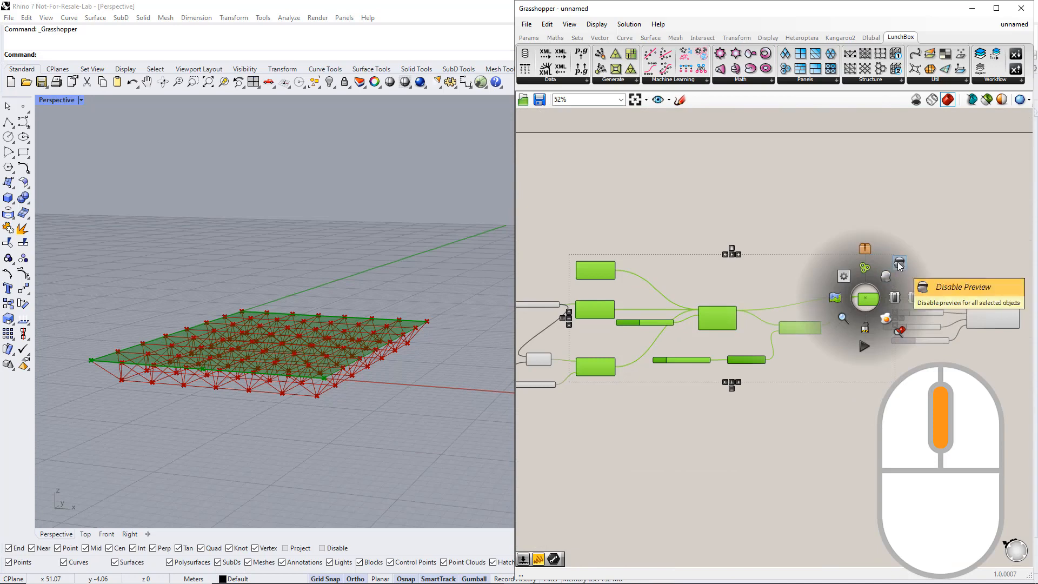
{"action": "left_click", "coordinate": [893, 277]}
{"action": "left_click", "coordinate": [852, 373]}
{"action": "scroll", "coordinate": [861, 301], "scroll_direction": "up", "scroll_amount": 1}
{"action": "left_click", "coordinate": [991, 318]}
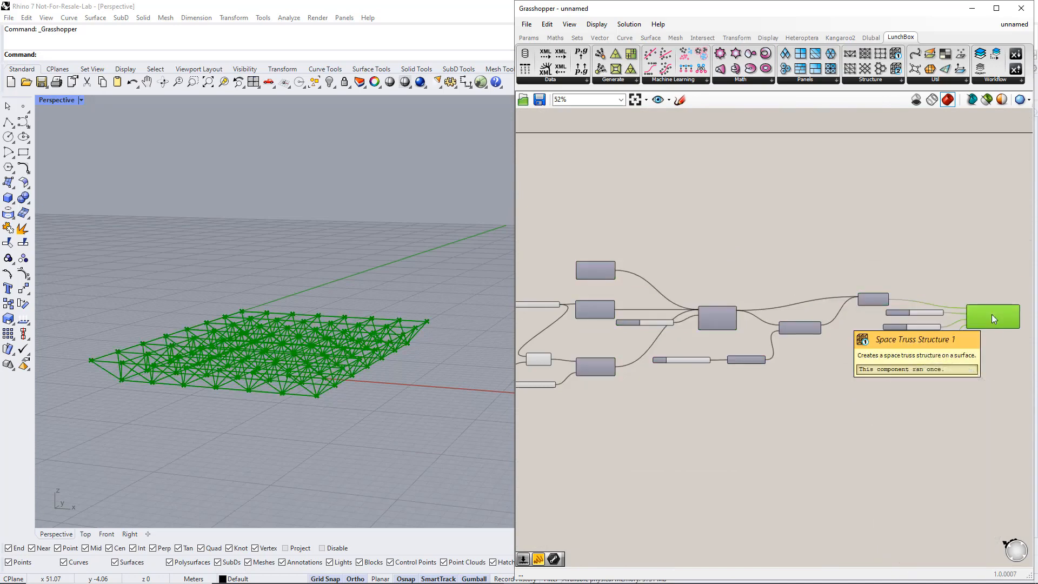
{"action": "scroll", "coordinate": [992, 314], "scroll_direction": "up", "scroll_amount": 2}
{"action": "right_click_drag", "start_coordinate": [980, 364], "coordinate": [897, 350]}
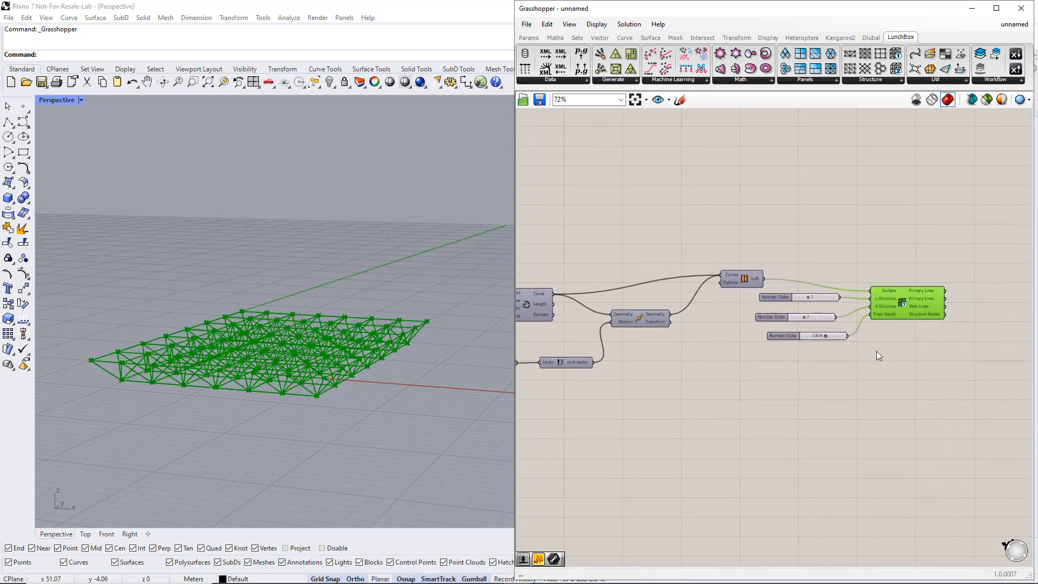
{"action": "left_click", "coordinate": [877, 351]}
Rename the slider feeding the truss's U Divisions input as U Divisions.
{"action": "right_click", "coordinate": [784, 298]}
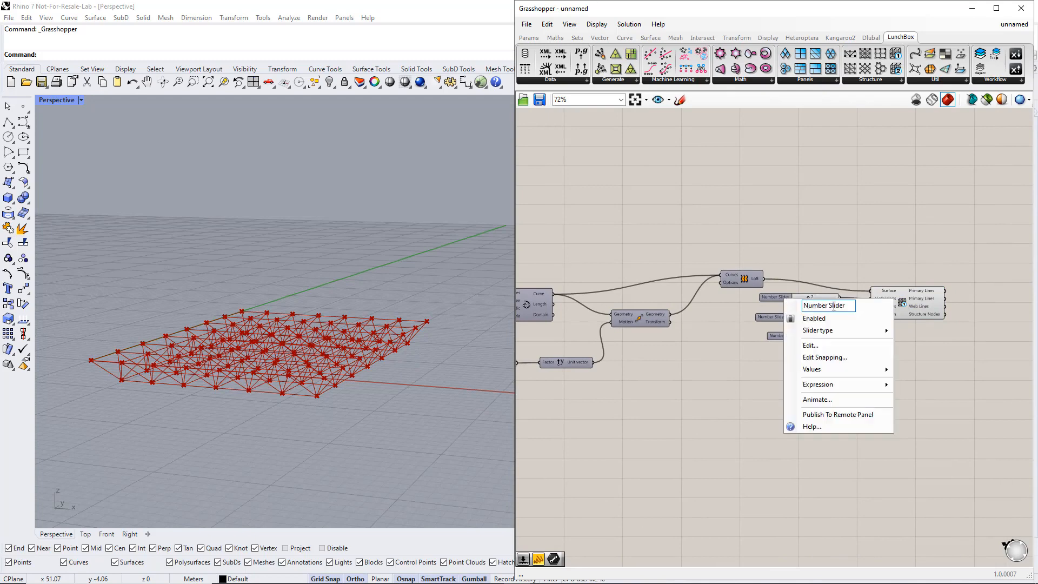
{"action": "left_click", "coordinate": [801, 306]}
{"action": "type", "text": "U Divisions"}
{"action": "key", "text": "Return"}
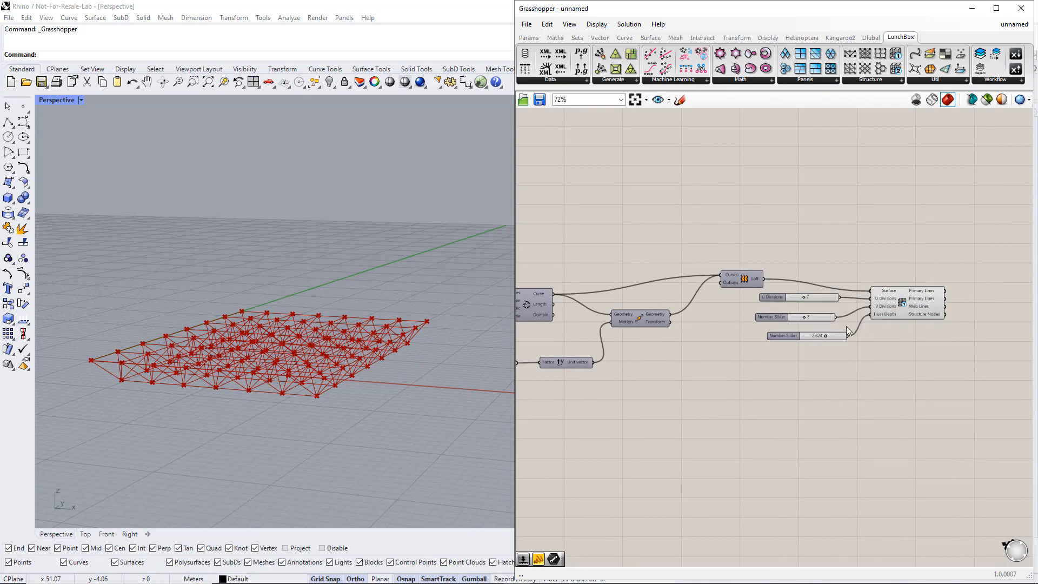
Rename the slider feeding the truss's V Divisions input as V Divisions.
{"action": "right_click", "coordinate": [776, 317]}
{"action": "type", "text": "V"}
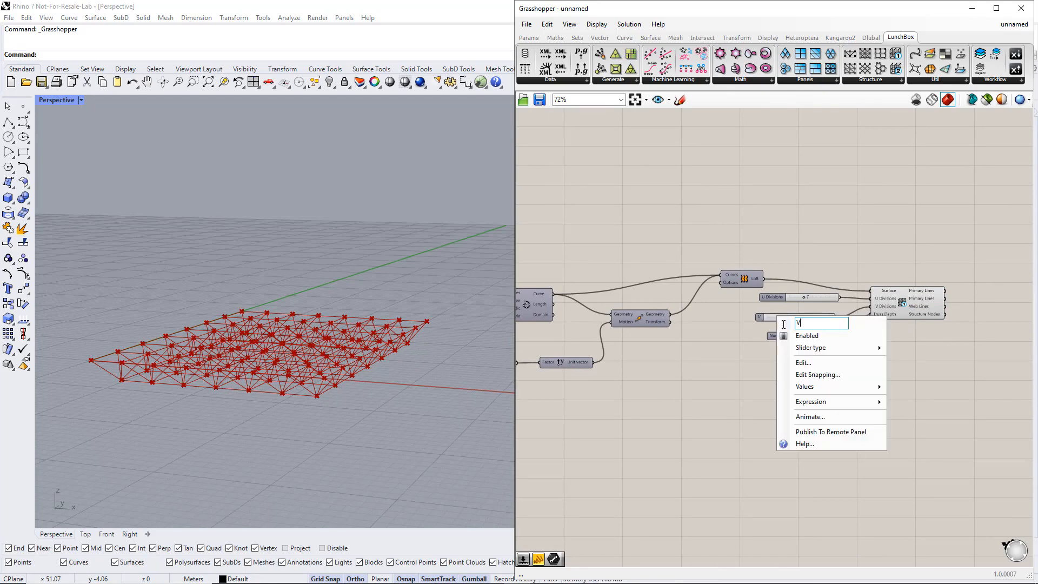
{"action": "type", "text": " Divisions"}
{"action": "key", "text": "Return"}
Rename the depth slider as Truss Depth and line up the three truss sliders beneath one another.
{"action": "right_click", "coordinate": [784, 336]}
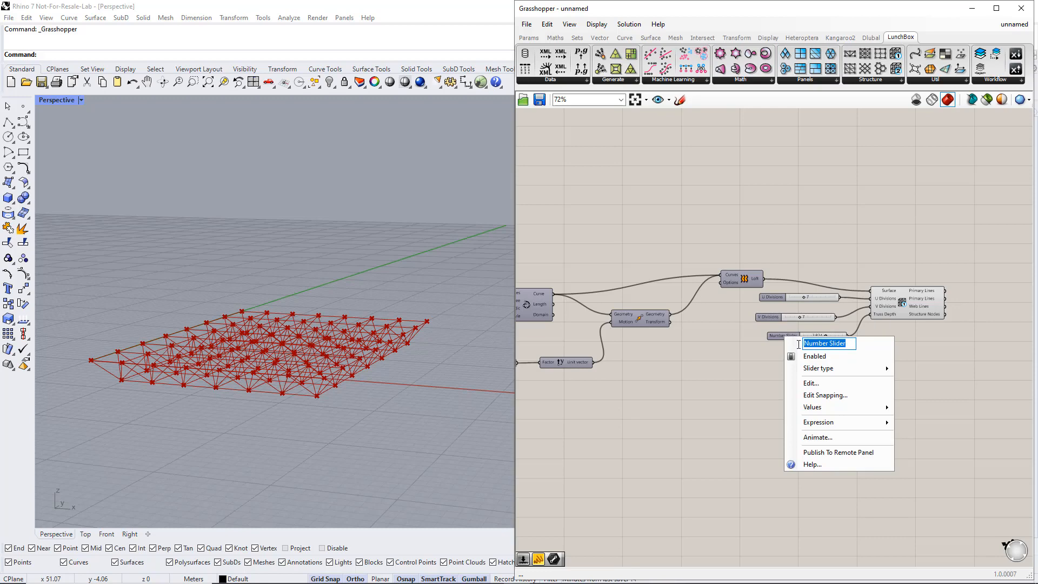
{"action": "type", "text": "Truss Depth"}
{"action": "key", "text": "Return"}
{"action": "mouse_move", "coordinate": [774, 318]}
{"action": "left_mouse_down"}
{"action": "mouse_move", "coordinate": [777, 309]}
{"action": "mouse_move", "coordinate": [775, 323]}
{"action": "left_mouse_up"}
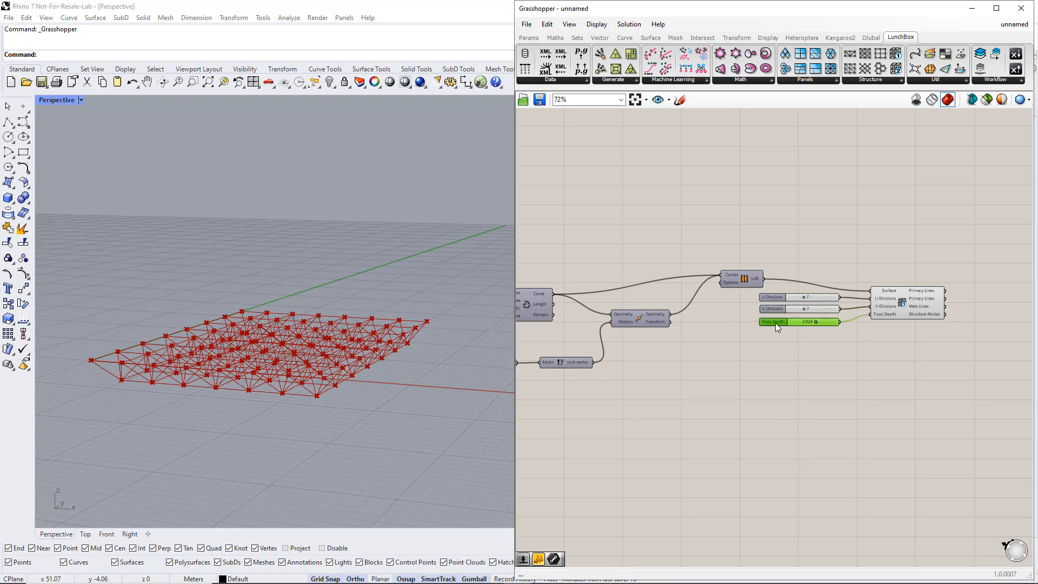
Move the U Divisions, V Divisions and Truss Depth sliders to the start of the definition, ahead of all other components.
{"action": "scroll", "coordinate": [775, 323], "scroll_direction": "down", "scroll_amount": 5}
{"action": "left_click_drag", "start_coordinate": [959, 420], "coordinate": [631, 273]}
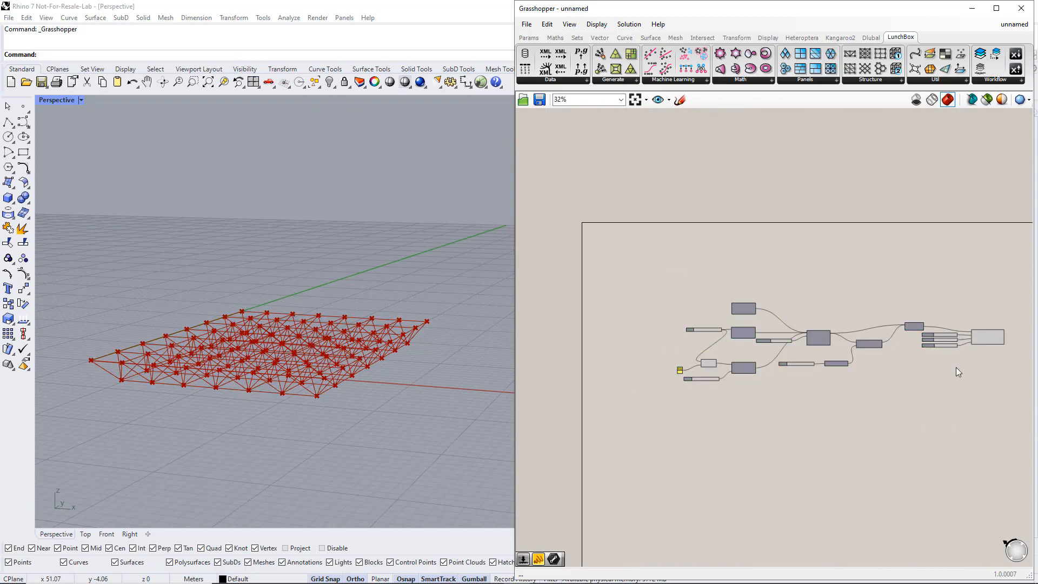
{"action": "left_click_drag", "start_coordinate": [955, 368], "coordinate": [619, 359]}
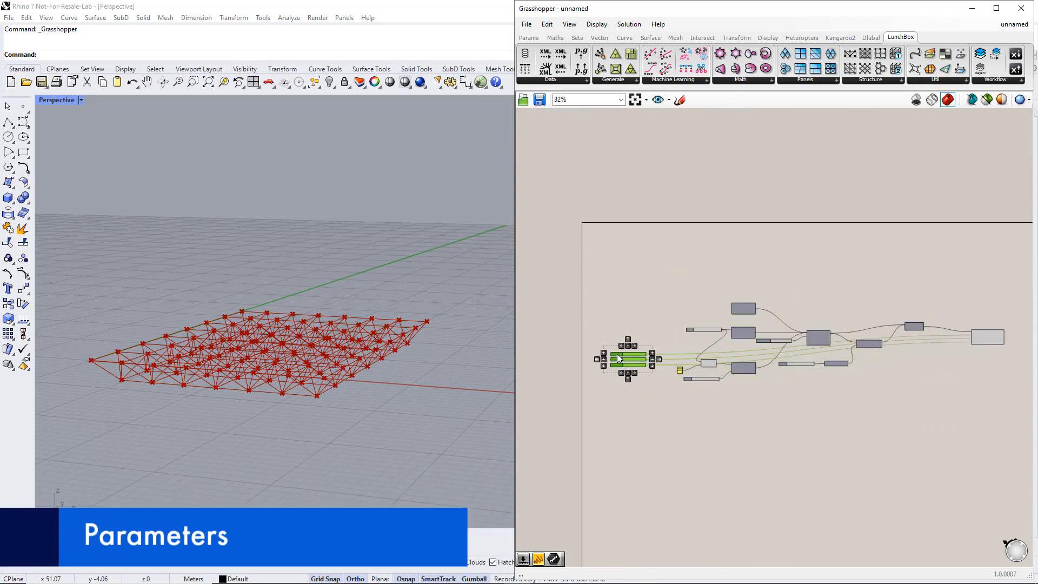
Stack the Length, Width and Height sliders above the three truss sliders at the start of the definition.
{"action": "scroll", "coordinate": [657, 382], "scroll_direction": "up", "scroll_amount": 4}
{"action": "left_click_drag", "start_coordinate": [918, 353], "coordinate": [593, 310]}
{"action": "left_click_drag", "start_coordinate": [738, 287], "coordinate": [594, 324]}
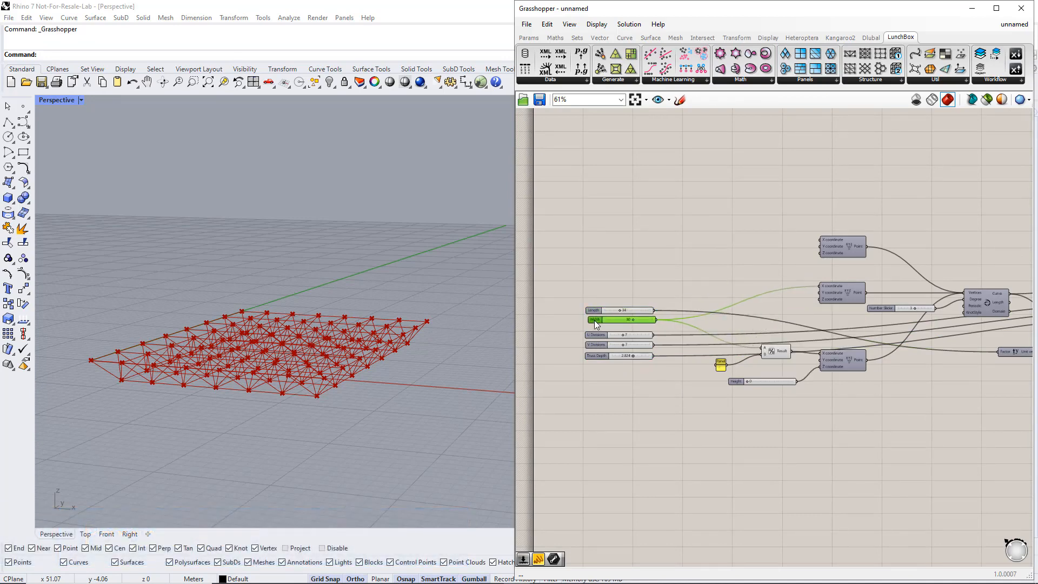
{"action": "left_click_drag", "start_coordinate": [668, 326], "coordinate": [611, 301]}
{"action": "left_click_drag", "start_coordinate": [740, 381], "coordinate": [599, 323]}
Group the six stacked sliders and name the group Parameters.
{"action": "left_click_drag", "start_coordinate": [565, 268], "coordinate": [679, 394]}
{"action": "key", "text": "ctrl+g"}
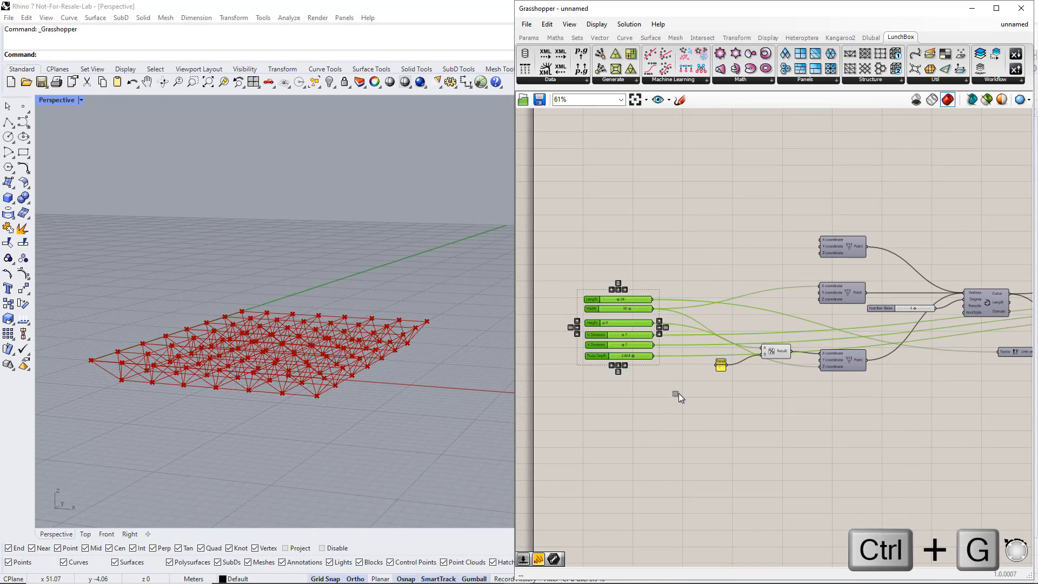
{"action": "scroll", "coordinate": [590, 337], "scroll_direction": "up", "scroll_amount": 2}
{"action": "scroll", "coordinate": [590, 336], "scroll_direction": "up", "scroll_amount": 1}
{"action": "right_click", "coordinate": [634, 307]}
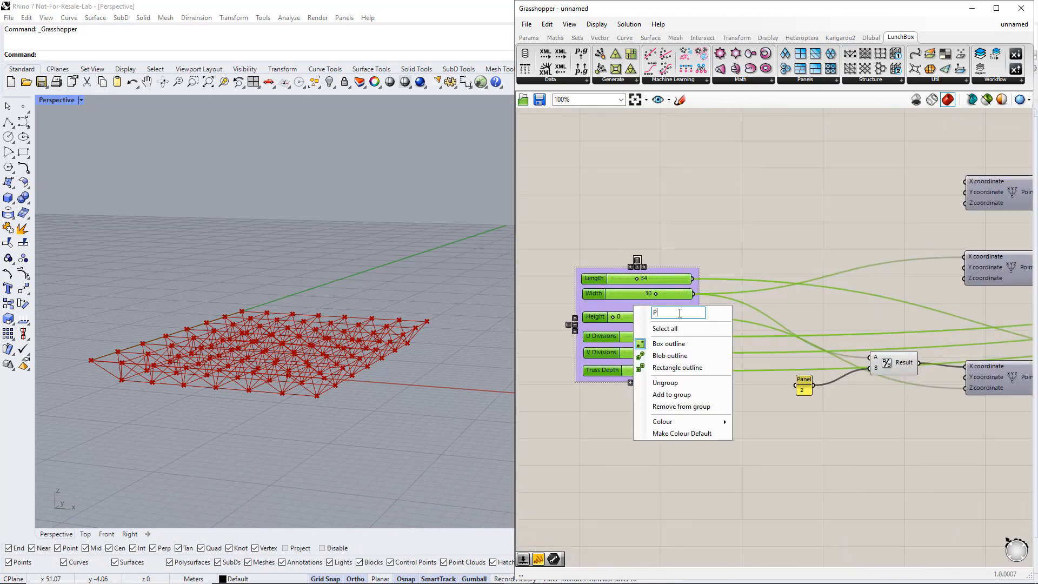
{"action": "type", "text": "Parameters"}
{"action": "key", "text": "Return"}
Test the sliders by increasing Length and setting Width to 36, Height to 6, U Divisions to 4 and Truss Depth to 3.929.
{"action": "left_click_drag", "start_coordinate": [638, 278], "coordinate": [659, 318]}
{"action": "left_click_drag", "start_coordinate": [654, 371], "coordinate": [626, 371]}
{"action": "mouse_move", "coordinate": [383, 393]}
{"action": "right_mouse_down"}
{"action": "mouse_move", "coordinate": [382, 450]}
{"action": "mouse_move", "coordinate": [370, 413]}
{"action": "mouse_move", "coordinate": [378, 403]}
{"action": "right_mouse_up"}
{"action": "left_click_drag", "start_coordinate": [644, 352], "coordinate": [674, 371]}
{"action": "right_click_drag", "start_coordinate": [465, 335], "coordinate": [400, 403]}
Set both the Length and Width sliders to 20.
{"action": "double_click", "coordinate": [657, 278]}
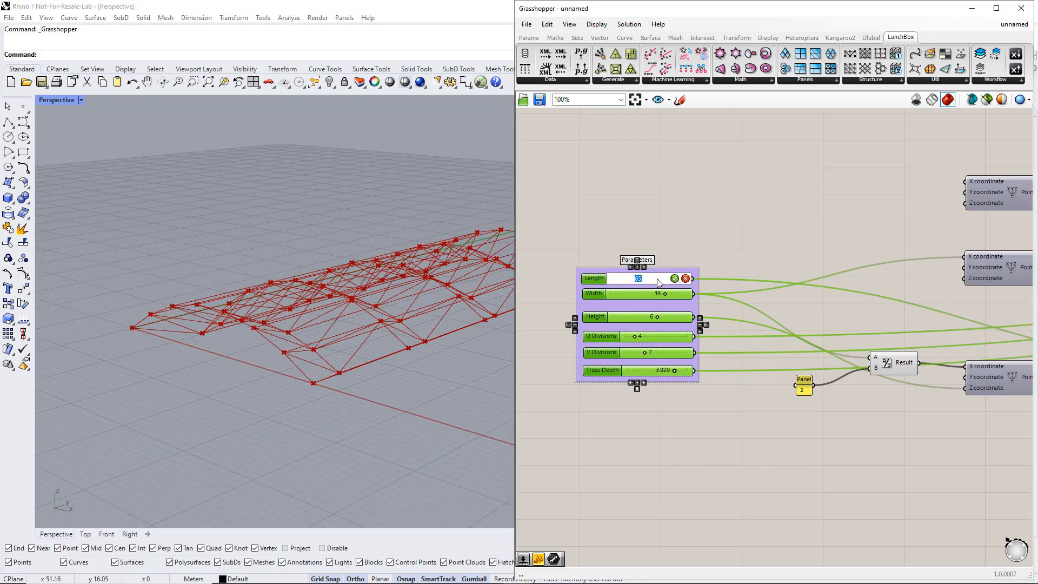
{"action": "type", "text": "20"}
{"action": "key", "text": "Return"}
{"action": "double_click", "coordinate": [660, 293]}
{"action": "type", "text": "20"}
{"action": "key", "text": "Return"}
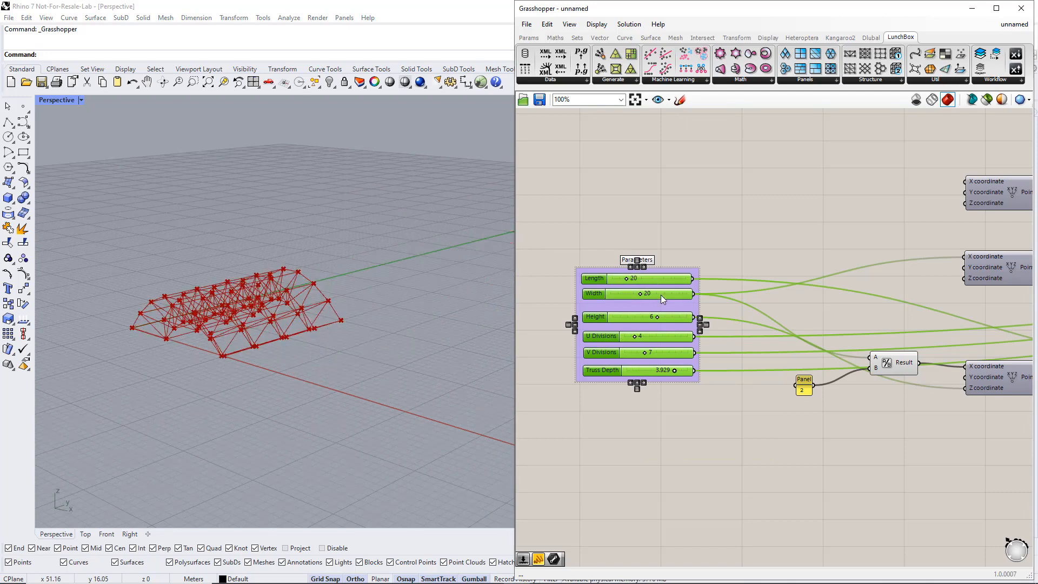
Set the Height slider to 0 and both the U Divisions and V Divisions sliders to 10.
{"action": "left_click_drag", "start_coordinate": [656, 317], "coordinate": [607, 324]}
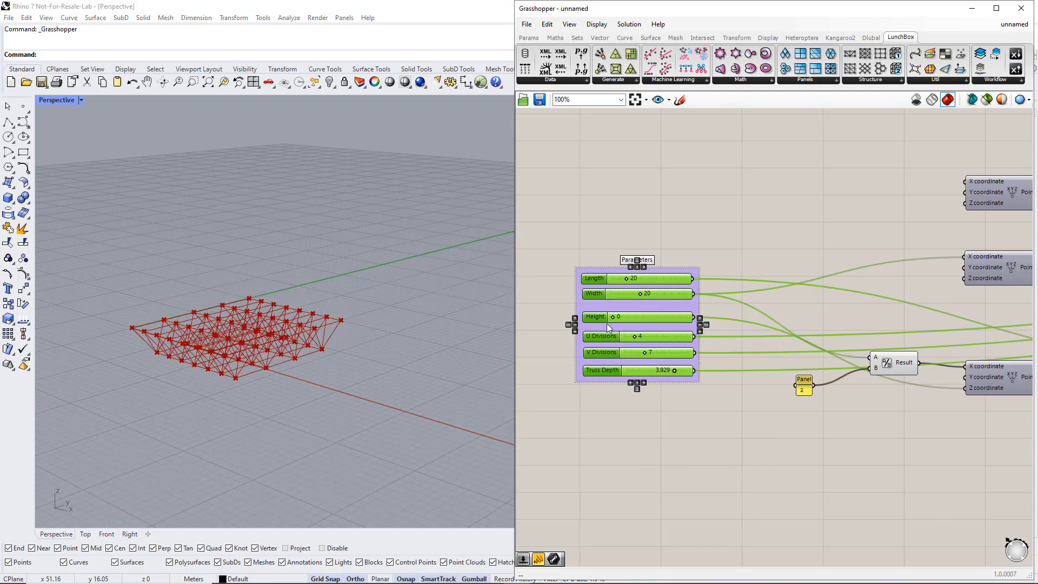
{"action": "double_click", "coordinate": [638, 335]}
{"action": "type", "text": "10"}
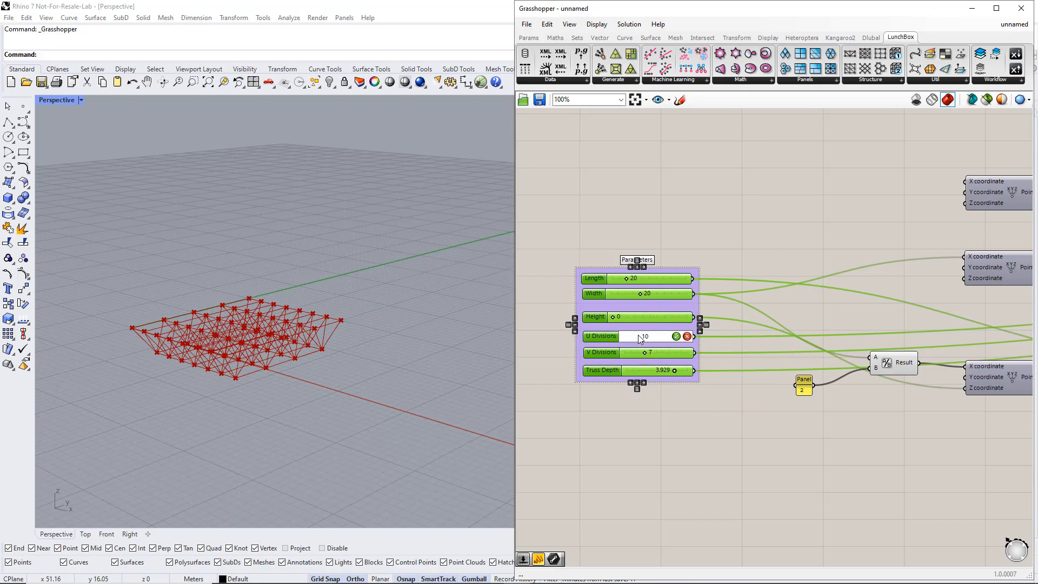
{"action": "key", "text": "Return"}
{"action": "double_click", "coordinate": [643, 351]}
{"action": "type", "text": "10"}
{"action": "key", "text": "Return"}
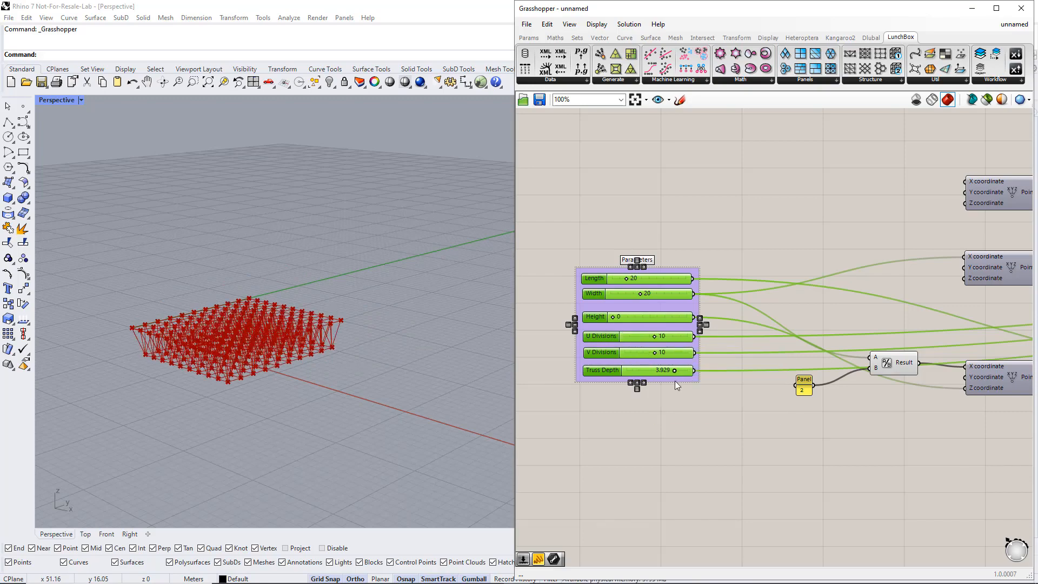
Set the Truss Depth slider to 1.
{"action": "double_click", "coordinate": [669, 369]}
{"action": "type", "text": "1"}
{"action": "key", "text": "Return"}
{"action": "scroll", "coordinate": [177, 368], "scroll_direction": "up", "scroll_amount": 7}
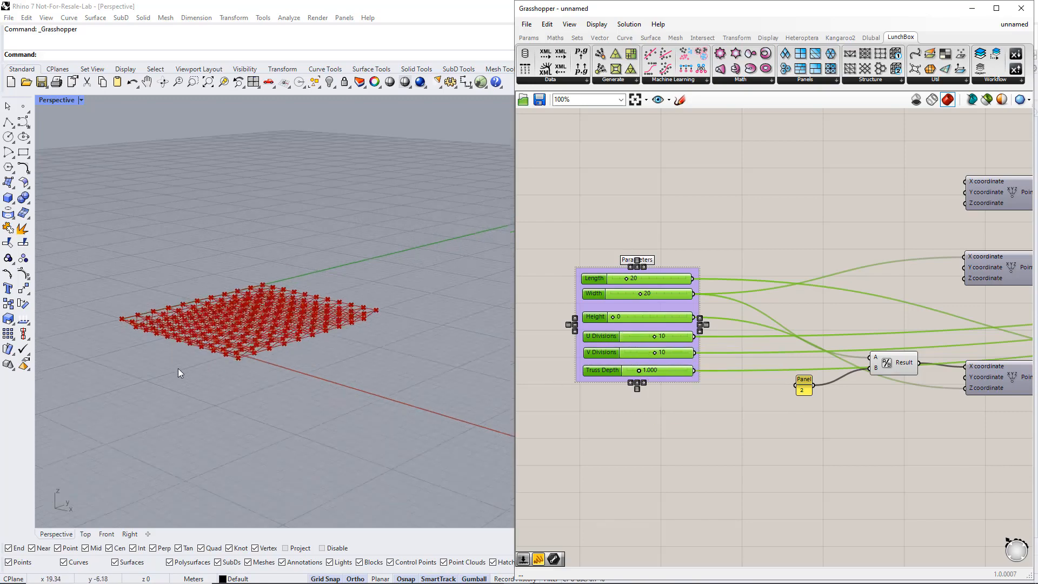
{"action": "mouse_move", "coordinate": [232, 385]}
{"action": "right_mouse_down"}
{"action": "mouse_move", "coordinate": [359, 359]}
{"action": "mouse_move", "coordinate": [231, 388]}
{"action": "right_mouse_up"}
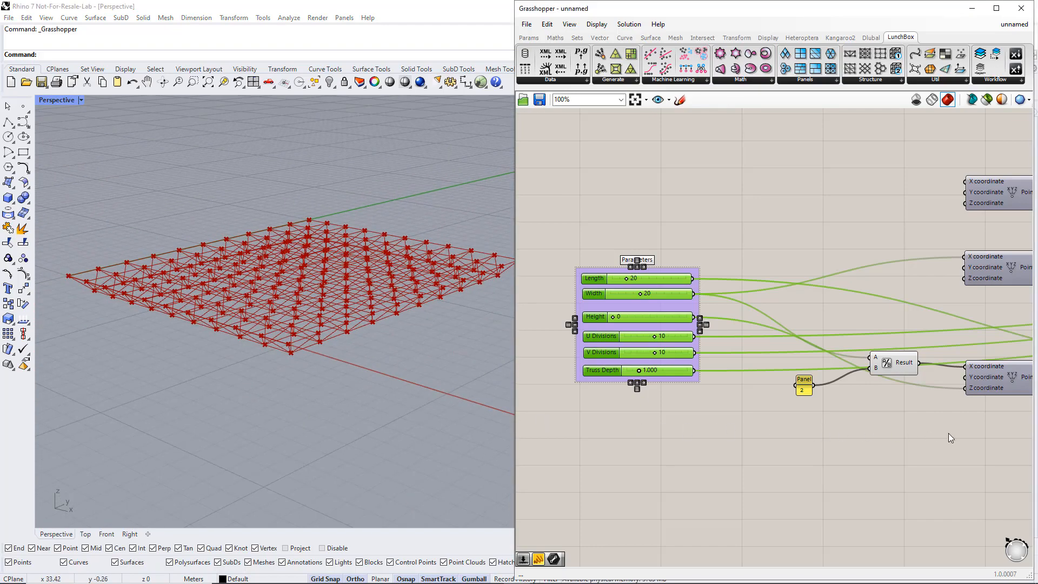
Place a Line parameter beside the space truss component and feed it from the first Primary Lines output.
{"action": "right_click_drag", "start_coordinate": [948, 433], "coordinate": [532, 430]}
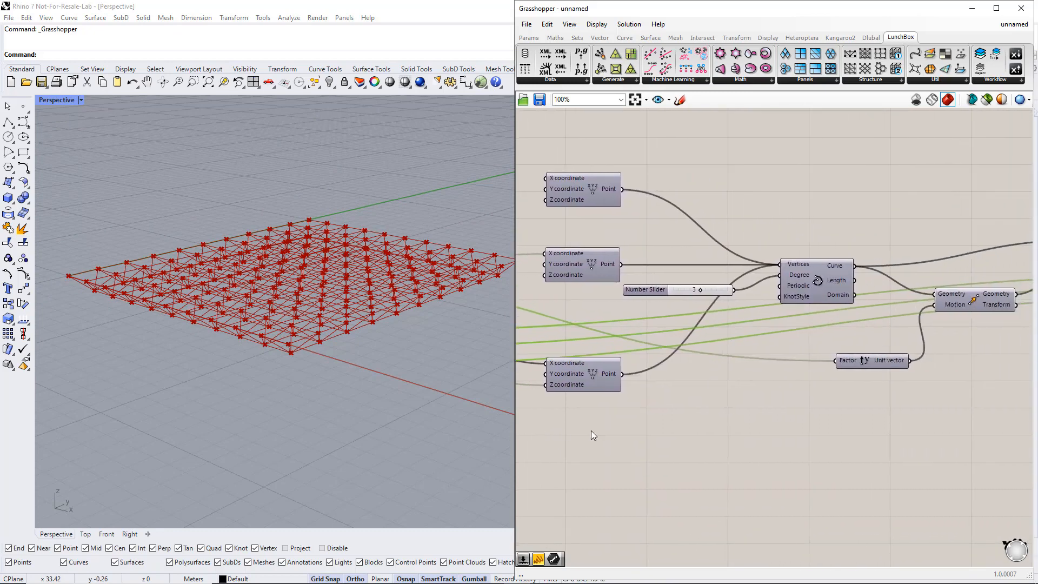
{"action": "right_click_drag", "start_coordinate": [979, 434], "coordinate": [645, 447]}
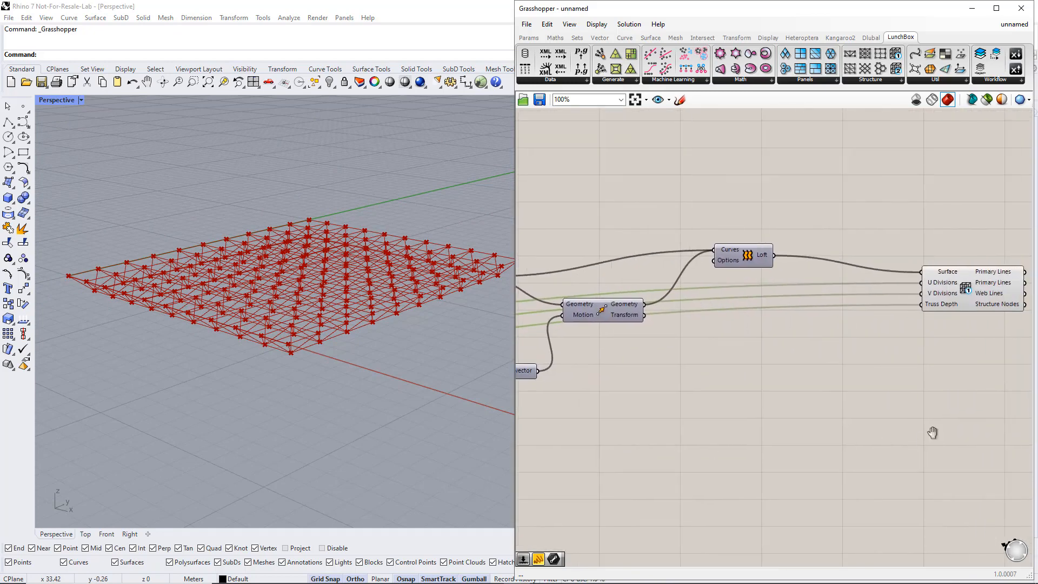
{"action": "right_click_drag", "start_coordinate": [933, 433], "coordinate": [630, 438]}
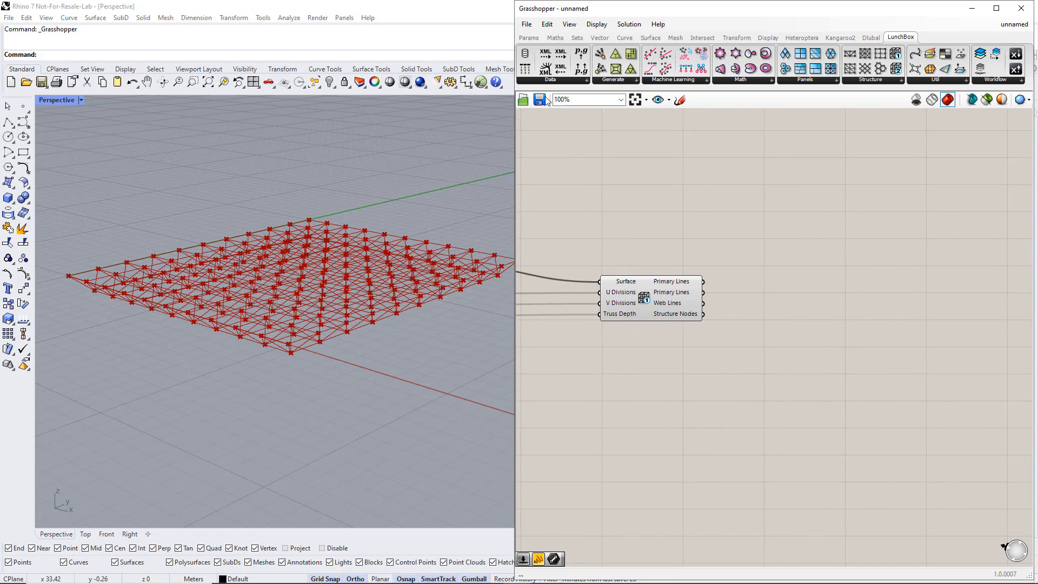
{"action": "left_click", "coordinate": [528, 37]}
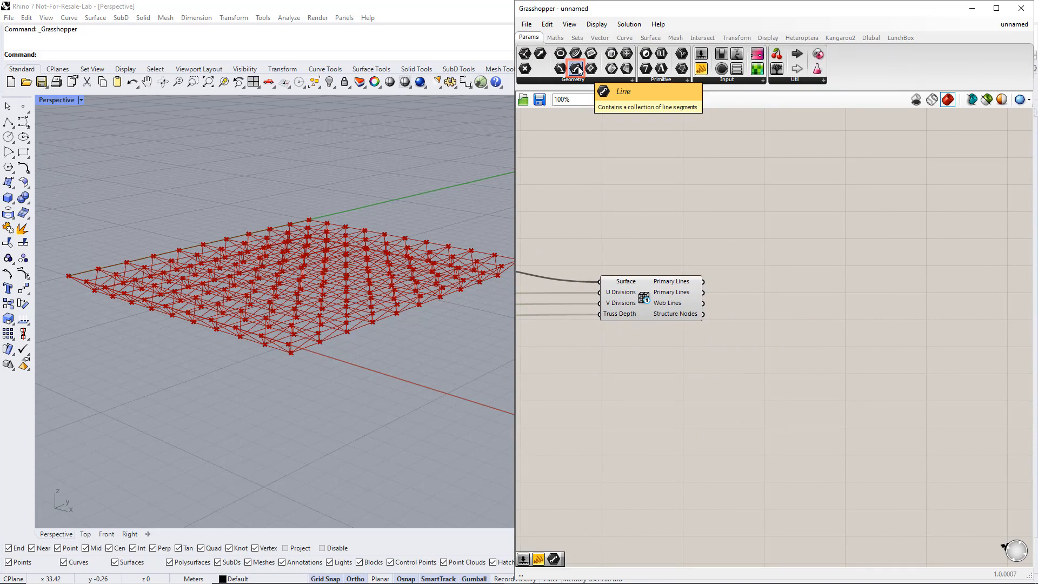
{"action": "left_click_drag", "start_coordinate": [578, 69], "coordinate": [798, 250]}
{"action": "left_click_drag", "start_coordinate": [704, 281], "coordinate": [783, 248]}
{"action": "right_click_drag", "start_coordinate": [423, 403], "coordinate": [387, 407]}
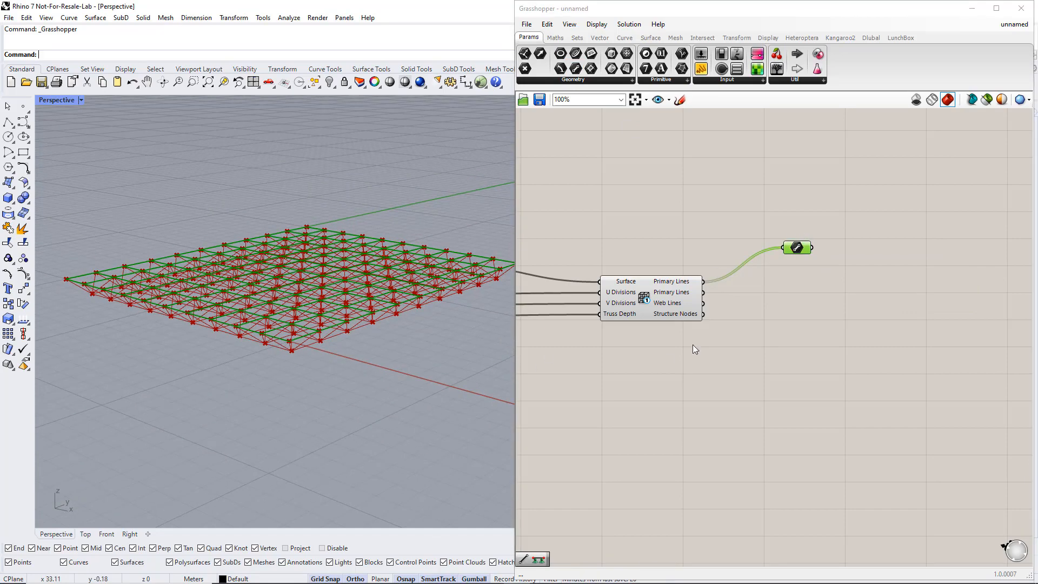
Copy the Line parameter twice and feed the copies from the second Primary Lines output and the Web Lines output.
{"action": "left_click_drag", "start_coordinate": [804, 254], "coordinate": [803, 288], "text": "alt"}
{"action": "left_click_drag", "start_coordinate": [703, 291], "coordinate": [799, 273]}
{"action": "right_click_drag", "start_coordinate": [423, 374], "coordinate": [341, 385]}
{"action": "left_click_drag", "start_coordinate": [798, 295], "coordinate": [797, 342], "text": "alt"}
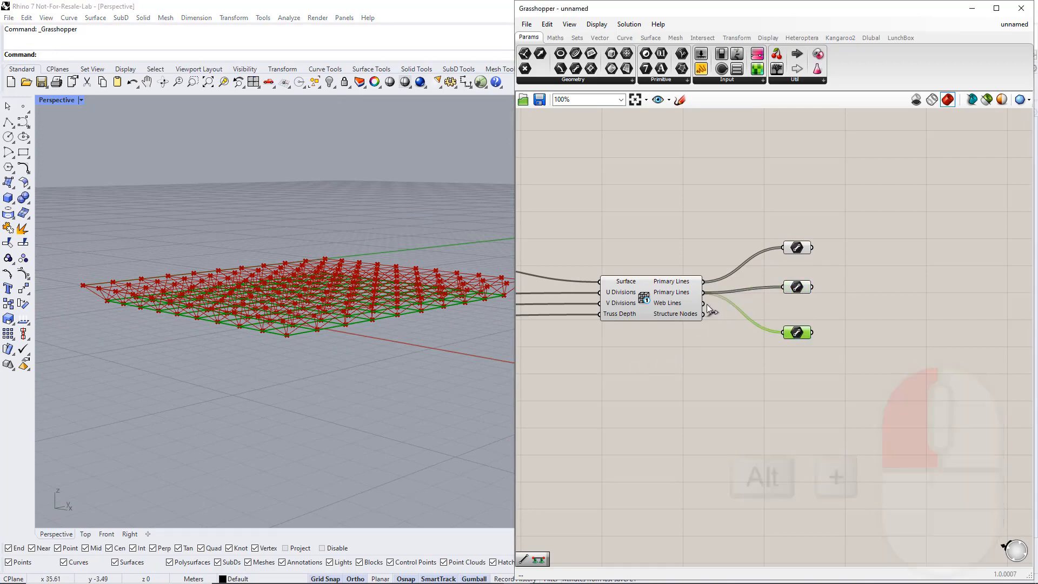
{"action": "left_click_drag", "start_coordinate": [703, 303], "coordinate": [783, 332]}
{"action": "mouse_move", "coordinate": [346, 411]}
{"action": "right_mouse_down"}
{"action": "mouse_move", "coordinate": [331, 420]}
{"action": "mouse_move", "coordinate": [380, 390]}
{"action": "mouse_move", "coordinate": [406, 389]}
{"action": "mouse_move", "coordinate": [348, 415]}
{"action": "right_mouse_up"}
{"action": "left_click", "coordinate": [718, 406]}
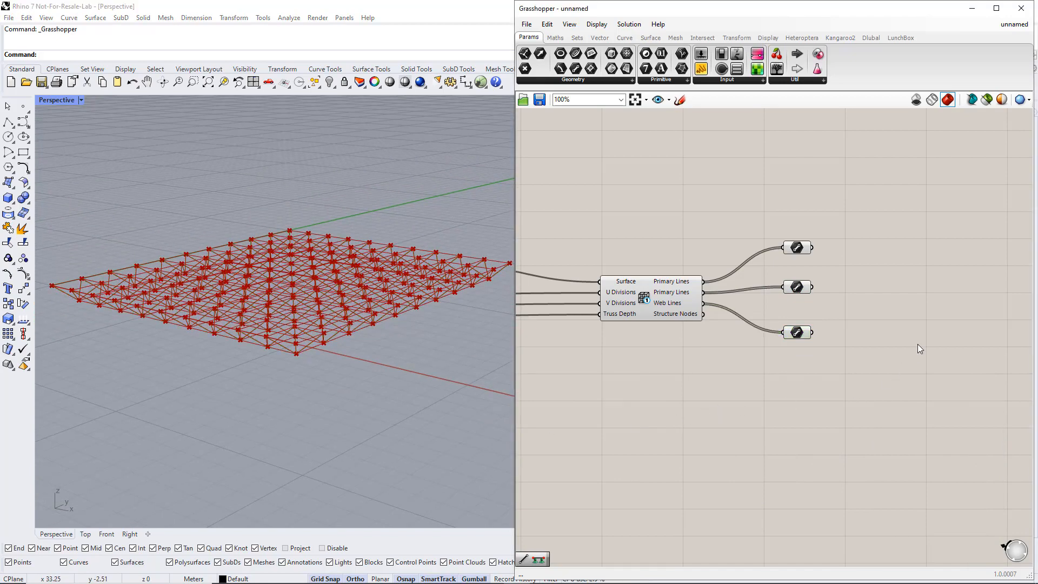
Place a Dlubal Member component and connect both Primary Lines parameters to its GH Line input.
{"action": "right_click_drag", "start_coordinate": [917, 344], "coordinate": [758, 368]}
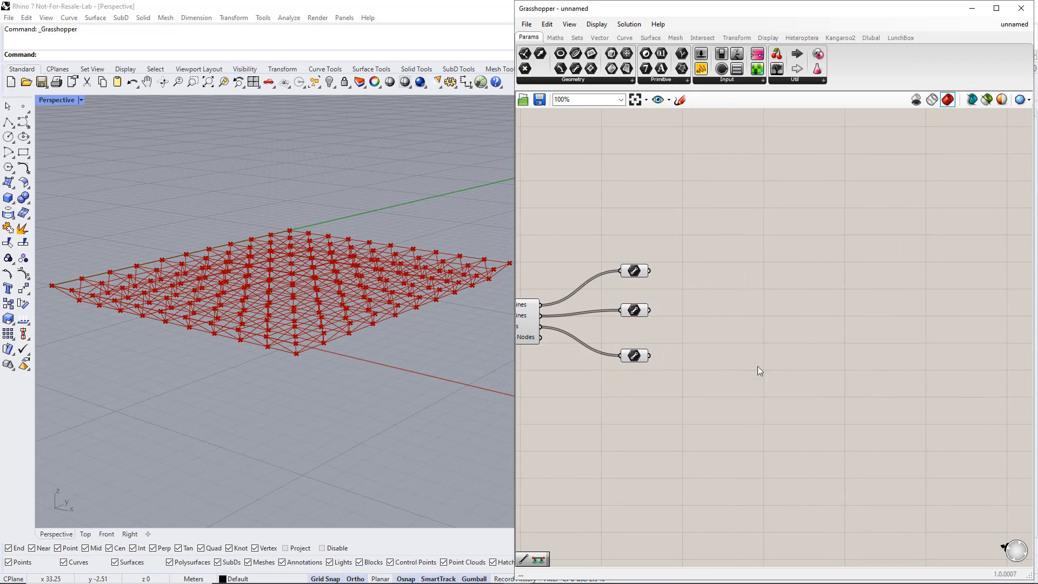
{"action": "right_click_drag", "start_coordinate": [893, 351], "coordinate": [841, 348]}
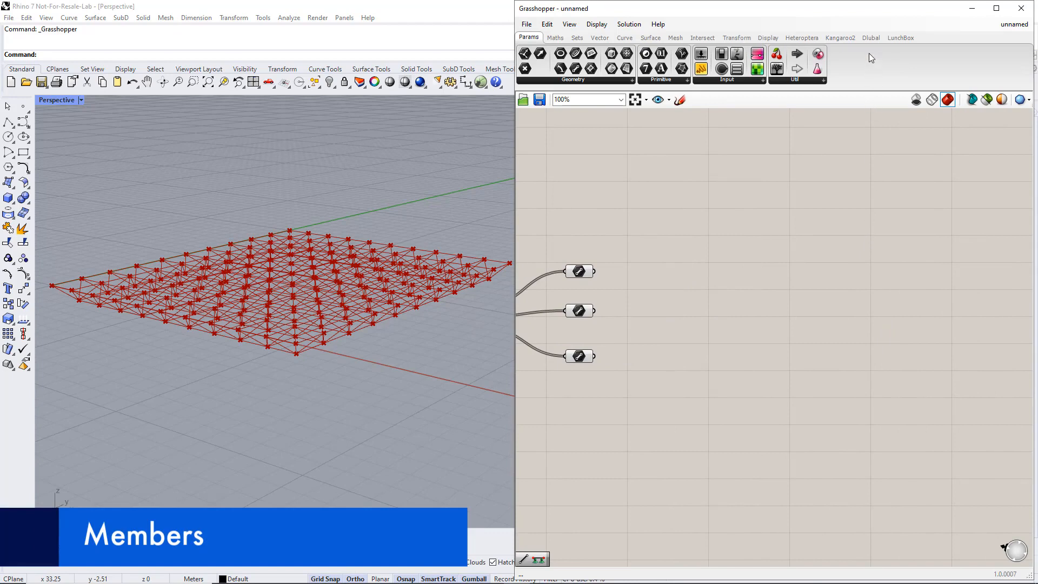
{"action": "left_click", "coordinate": [869, 39]}
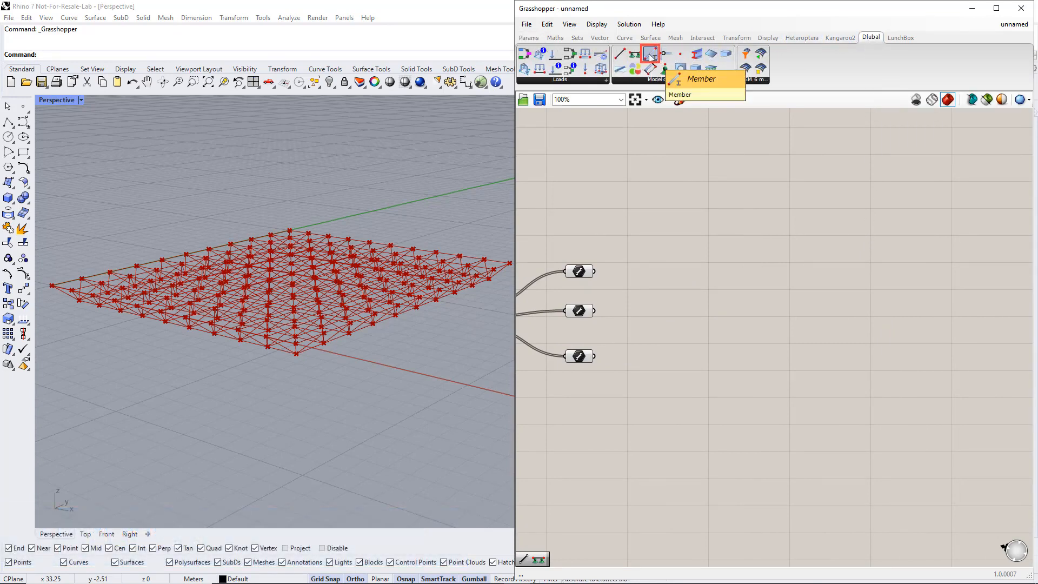
{"action": "left_click_drag", "start_coordinate": [650, 56], "coordinate": [791, 222]}
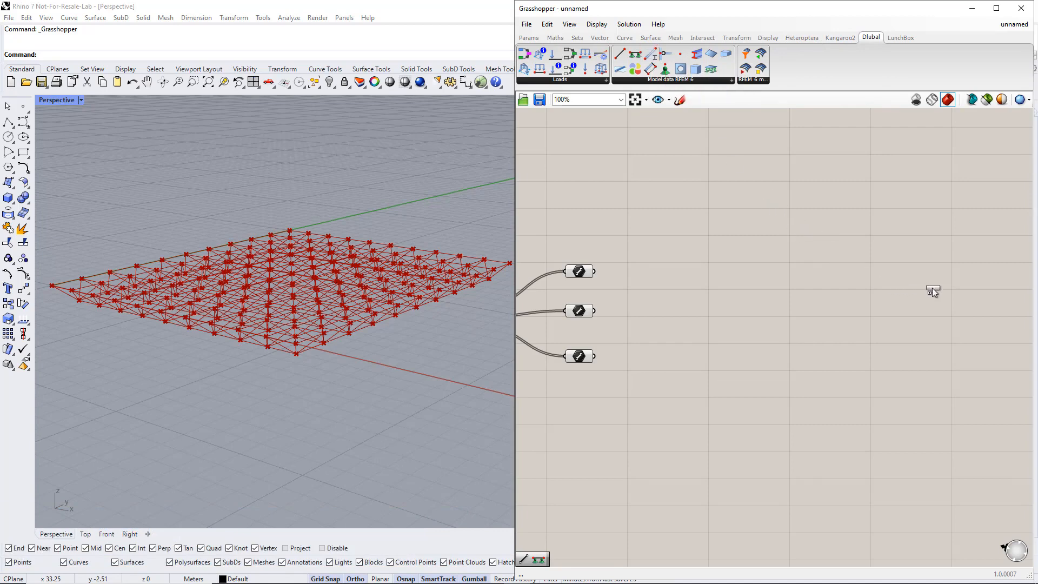
{"action": "left_click_drag", "start_coordinate": [952, 282], "coordinate": [953, 285]}
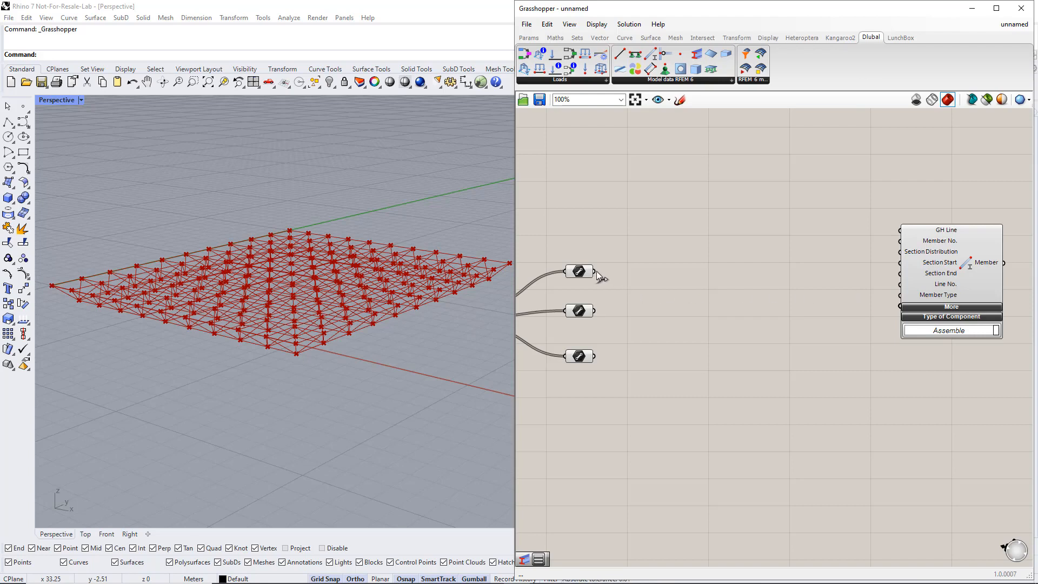
{"action": "left_click_drag", "start_coordinate": [595, 272], "coordinate": [895, 231]}
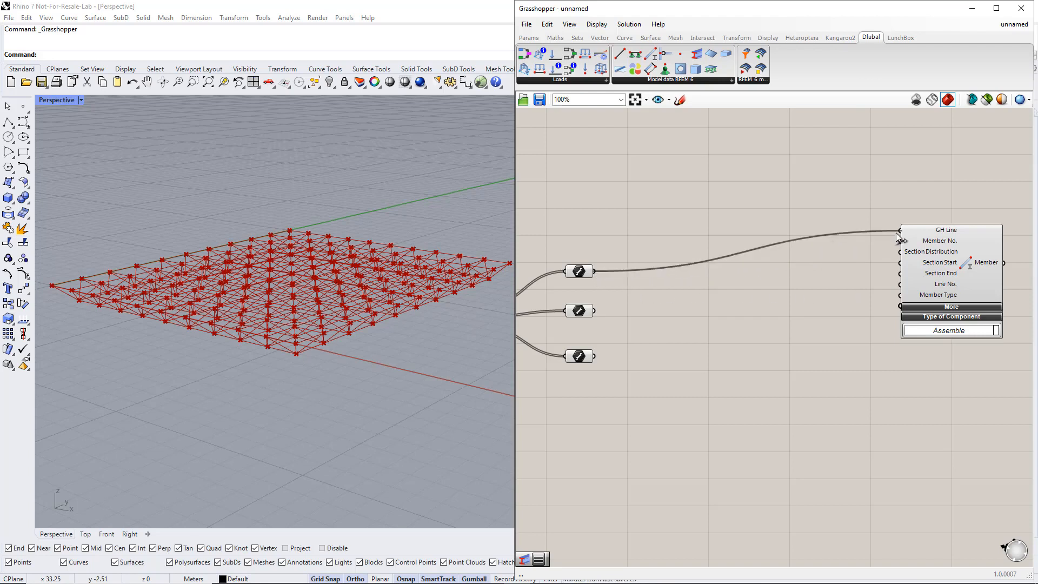
{"action": "left_click_drag", "start_coordinate": [595, 310], "coordinate": [898, 233], "text": "shift"}
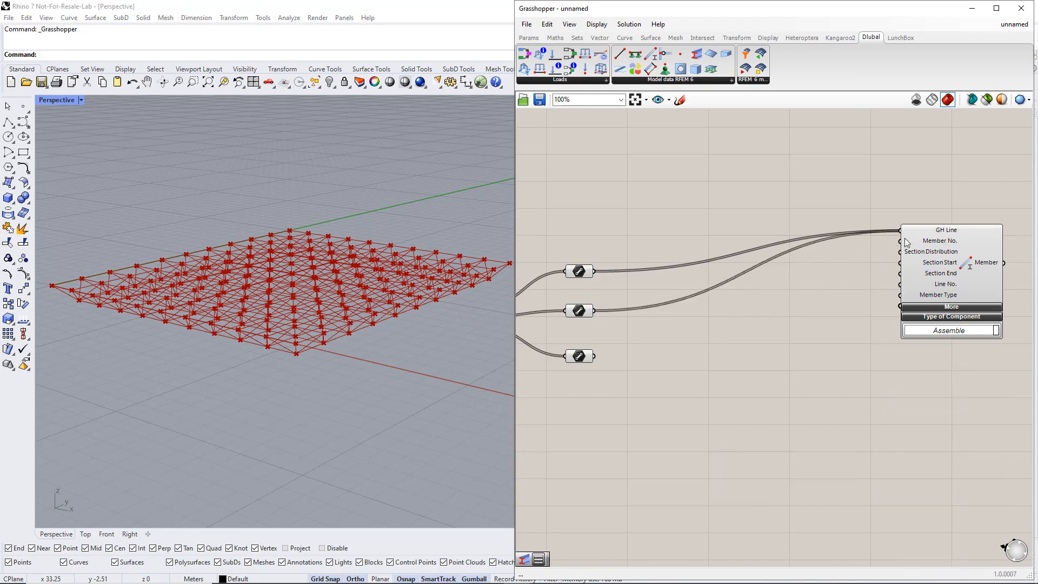
{"action": "left_click_drag", "start_coordinate": [958, 262], "coordinate": [992, 300]}
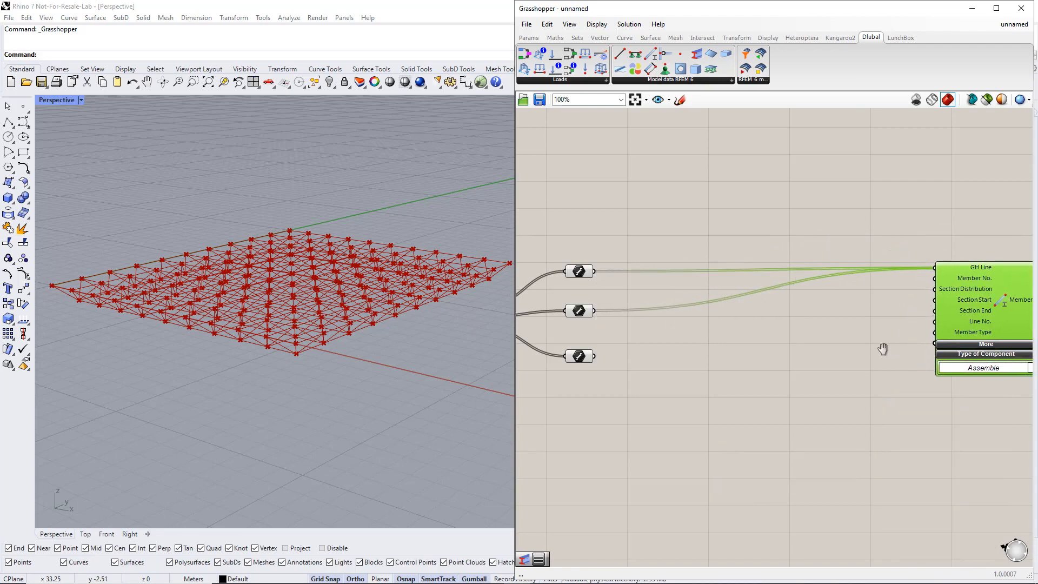
Place a Dlubal Section component and connect a new number slider set to 1 to its Section No. input.
{"action": "right_click_drag", "start_coordinate": [883, 349], "coordinate": [856, 364]}
{"action": "left_click", "coordinate": [860, 355]}
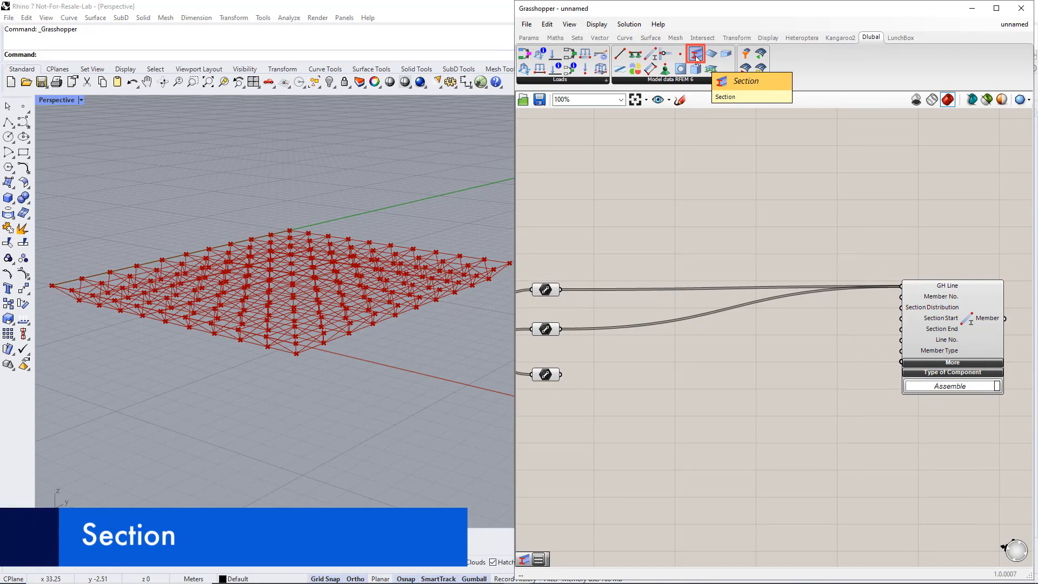
{"action": "left_click_drag", "start_coordinate": [695, 55], "coordinate": [793, 210]}
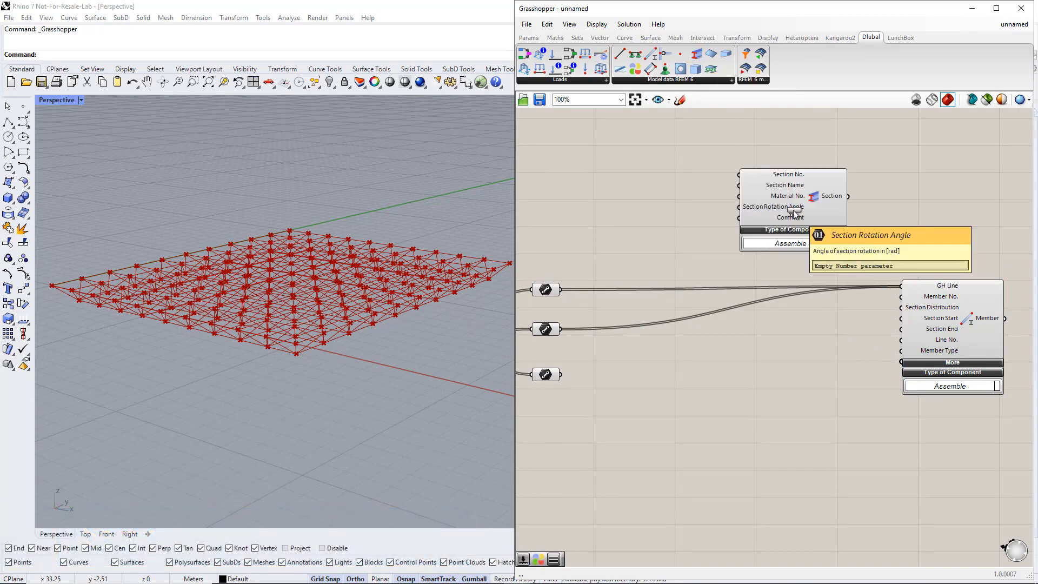
{"action": "double_click", "coordinate": [674, 137]}
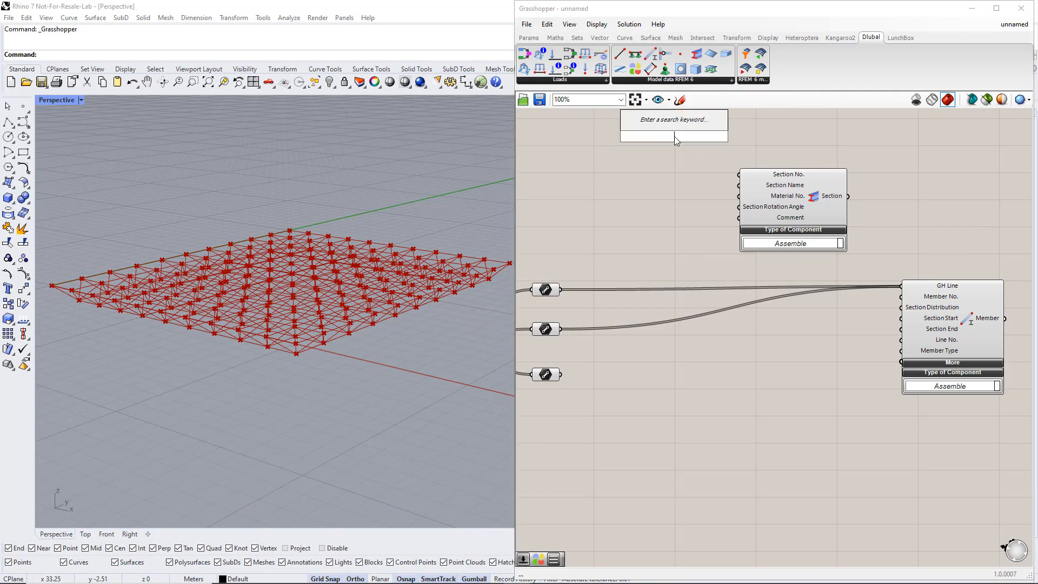
{"action": "type", "text": "number slider"}
{"action": "key", "text": "Return"}
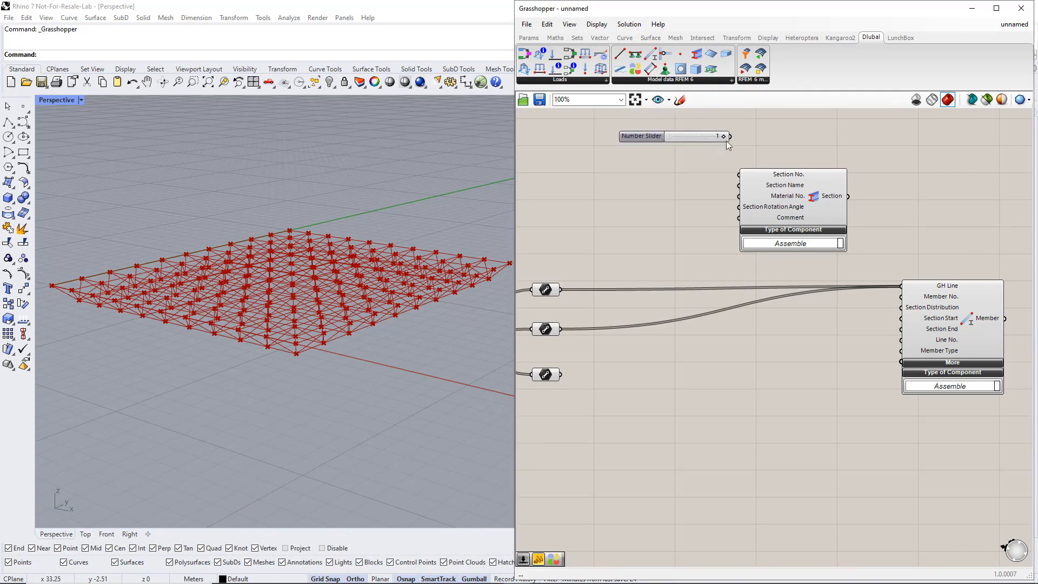
{"action": "left_click_drag", "start_coordinate": [731, 137], "coordinate": [805, 189]}
{"action": "left_click_drag", "start_coordinate": [942, 328], "coordinate": [962, 331]}
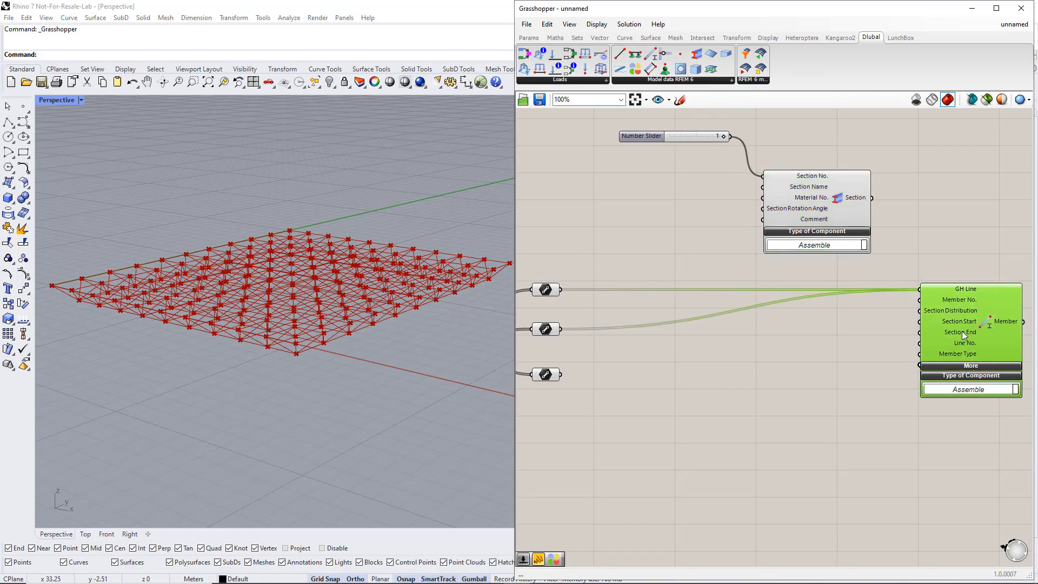
Create a panel containing CHS 82.5x5 and connect it to the Section component's Section Name input.
{"action": "left_click", "coordinate": [700, 183]}
{"action": "double_click", "coordinate": [689, 173]}
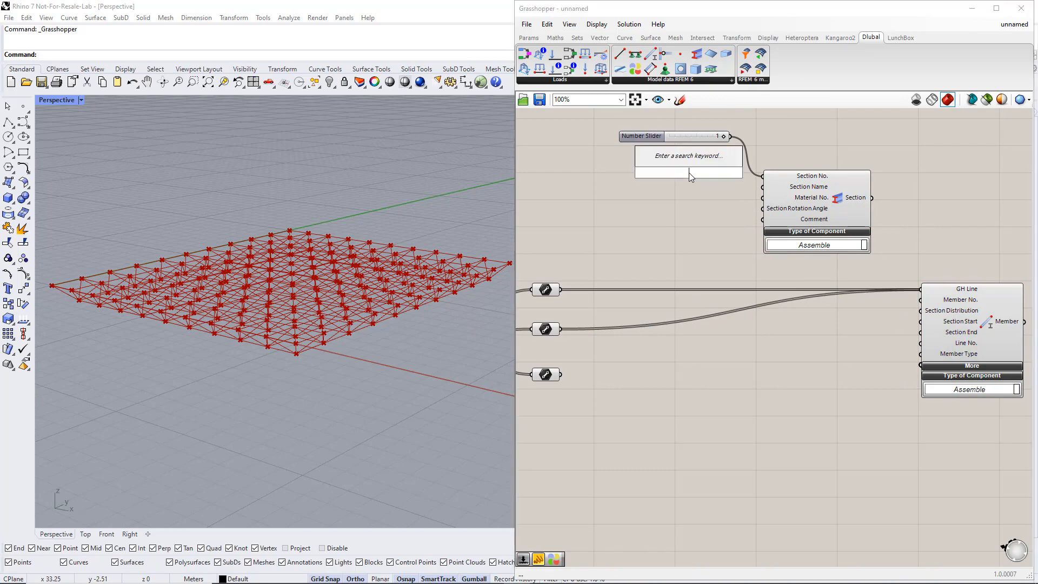
{"action": "type", "text": "//"}
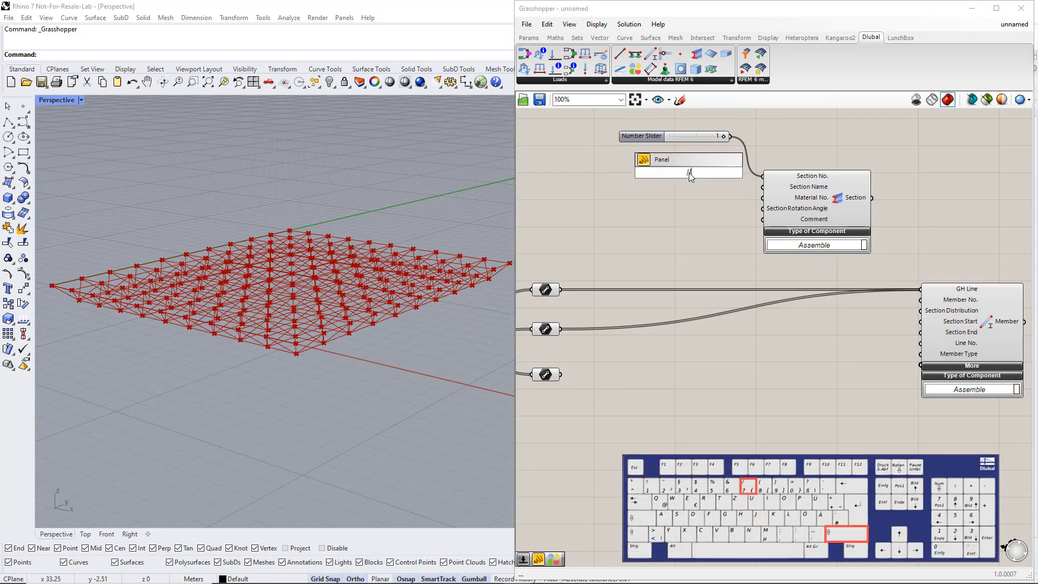
{"action": "type", "text": "CHS 8"}
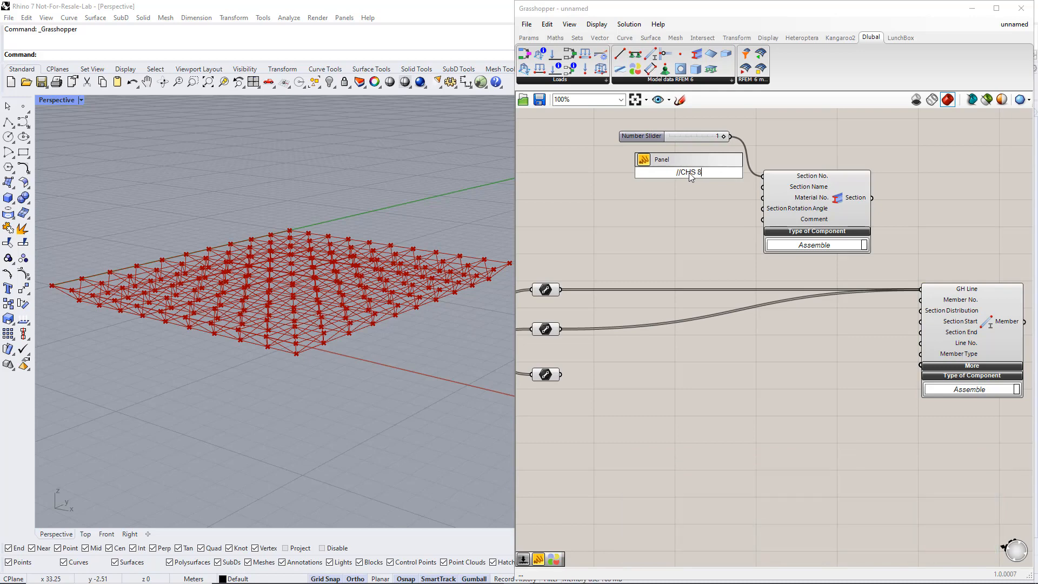
{"action": "type", "text": "2.5x5"}
{"action": "key", "text": "Return"}
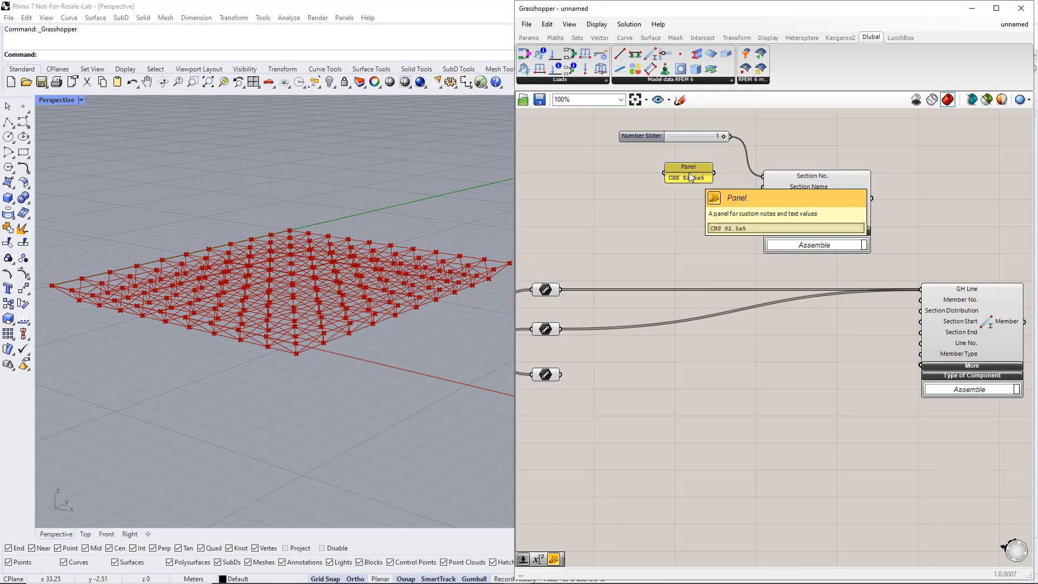
{"action": "left_click_drag", "start_coordinate": [714, 173], "coordinate": [762, 187]}
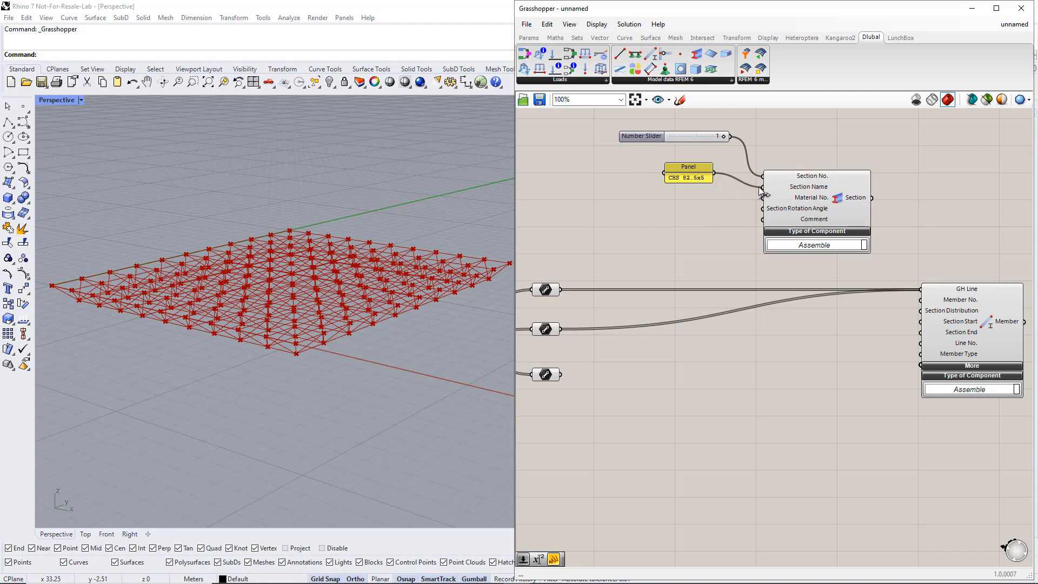
Connect the Section output to the Member's Section Start input and shift the section and member components away from the Line parameters.
{"action": "left_click_drag", "start_coordinate": [873, 199], "coordinate": [916, 326]}
{"action": "scroll", "coordinate": [900, 324], "scroll_direction": "down", "scroll_amount": 2}
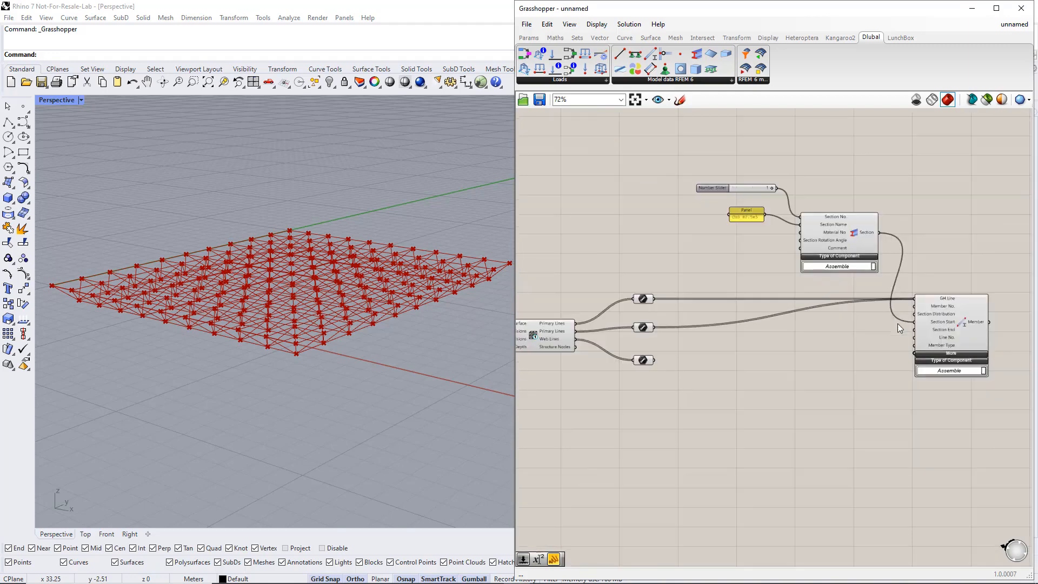
{"action": "left_click_drag", "start_coordinate": [926, 414], "coordinate": [723, 183]}
{"action": "left_click_drag", "start_coordinate": [945, 327], "coordinate": [1008, 335]}
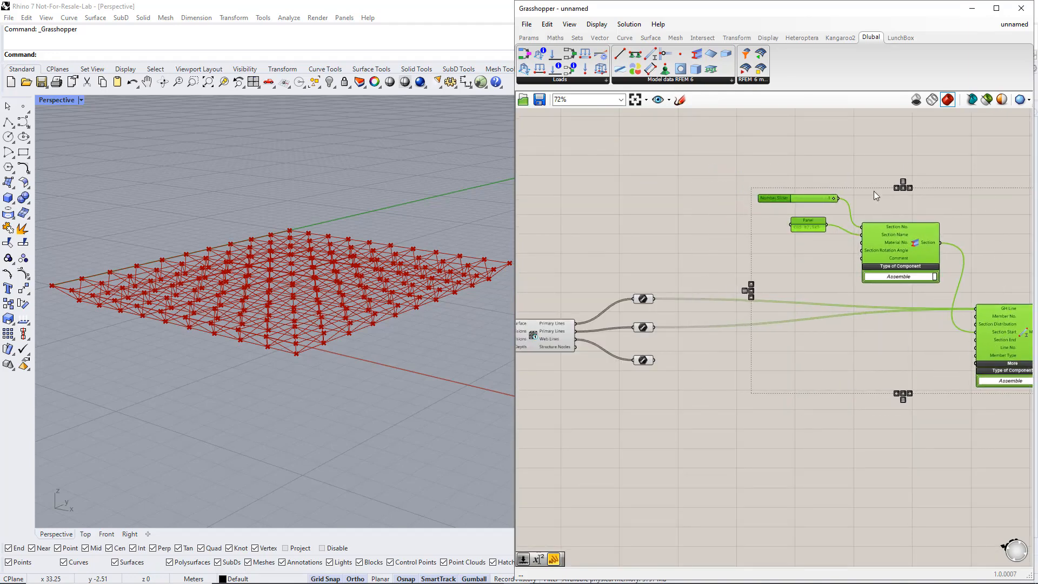
{"action": "left_click", "coordinate": [852, 170]}
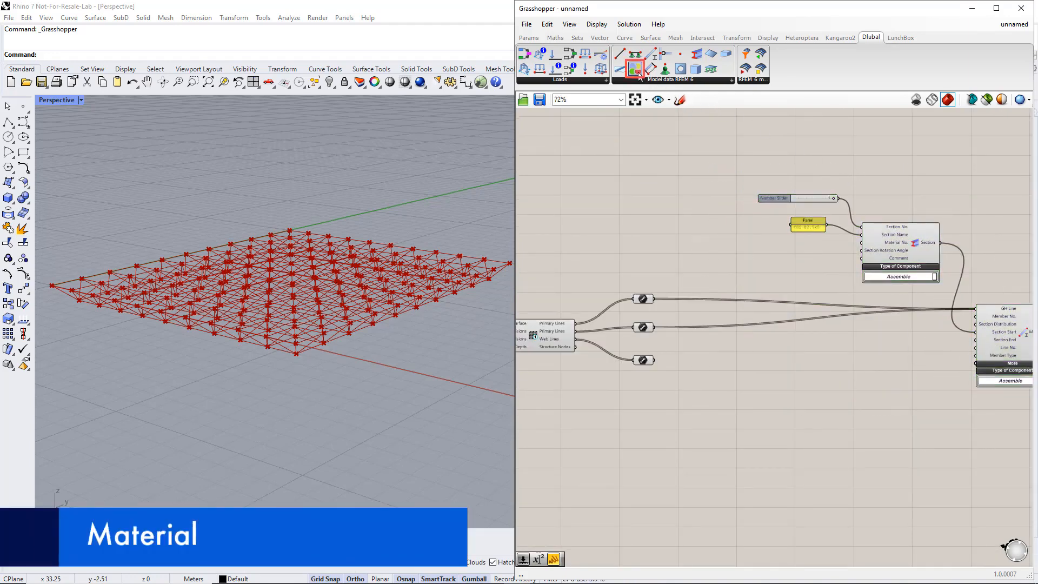
Place a Dlubal Material component and connect a new number slider set to 1 to its Material No. input.
{"action": "left_click_drag", "start_coordinate": [638, 71], "coordinate": [665, 172]}
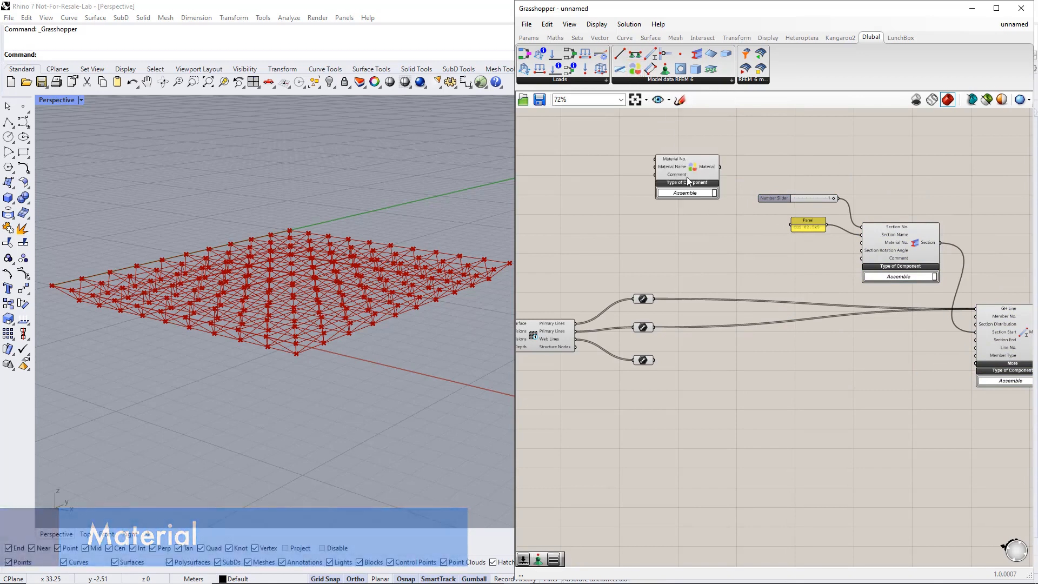
{"action": "double_click", "coordinate": [601, 150]}
{"action": "type", "text": "1"}
{"action": "key", "text": "Return"}
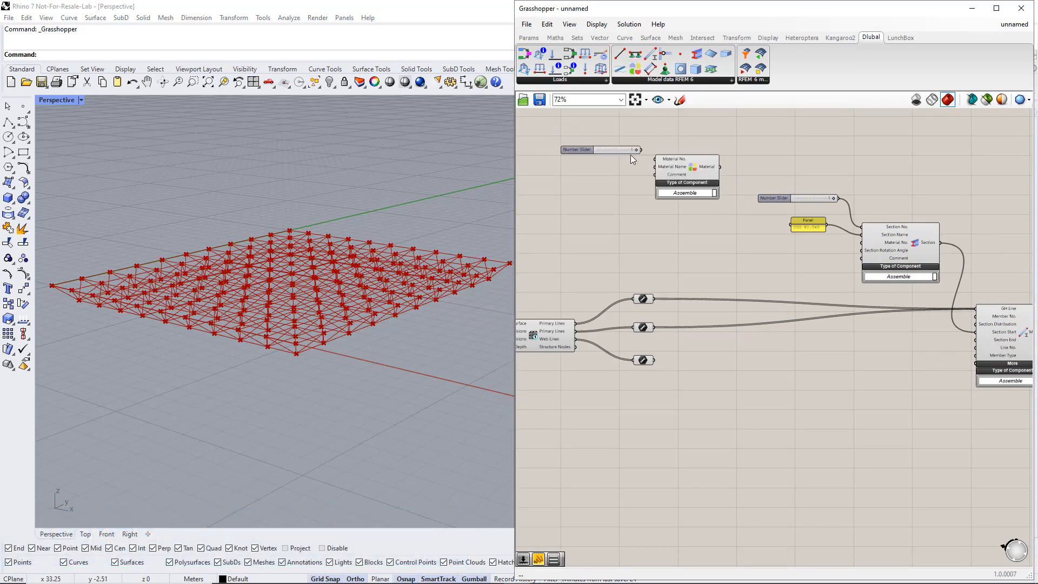
{"action": "left_click_drag", "start_coordinate": [641, 150], "coordinate": [708, 177]}
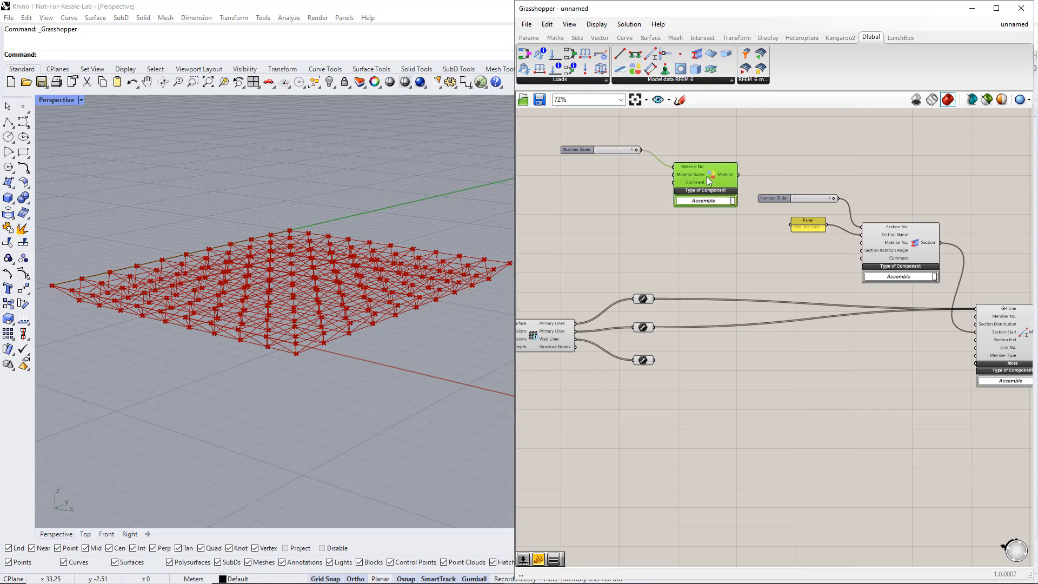
Create a panel containing S355 and connect it to the Material component's Material Name input.
{"action": "left_click", "coordinate": [608, 184]}
{"action": "double_click", "coordinate": [608, 185]}
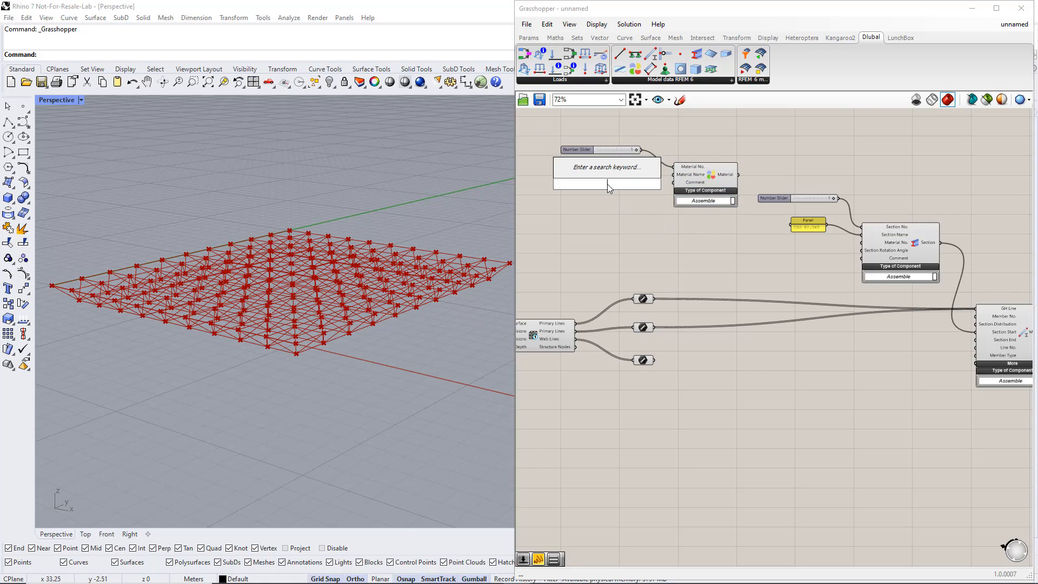
{"action": "type", "text": "//S355"}
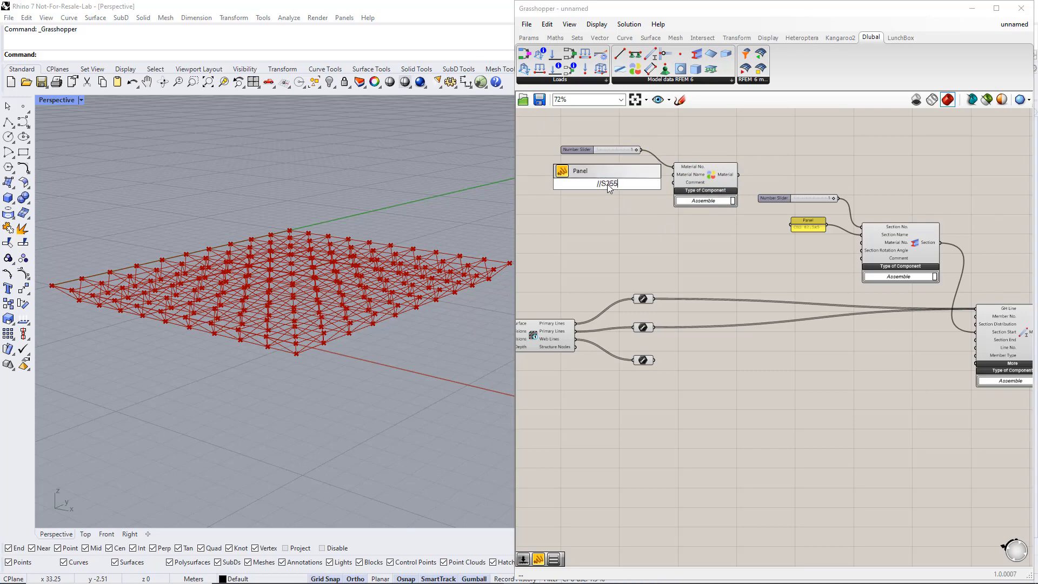
{"action": "key", "text": "Return"}
{"action": "left_click_drag", "start_coordinate": [617, 184], "coordinate": [674, 175]}
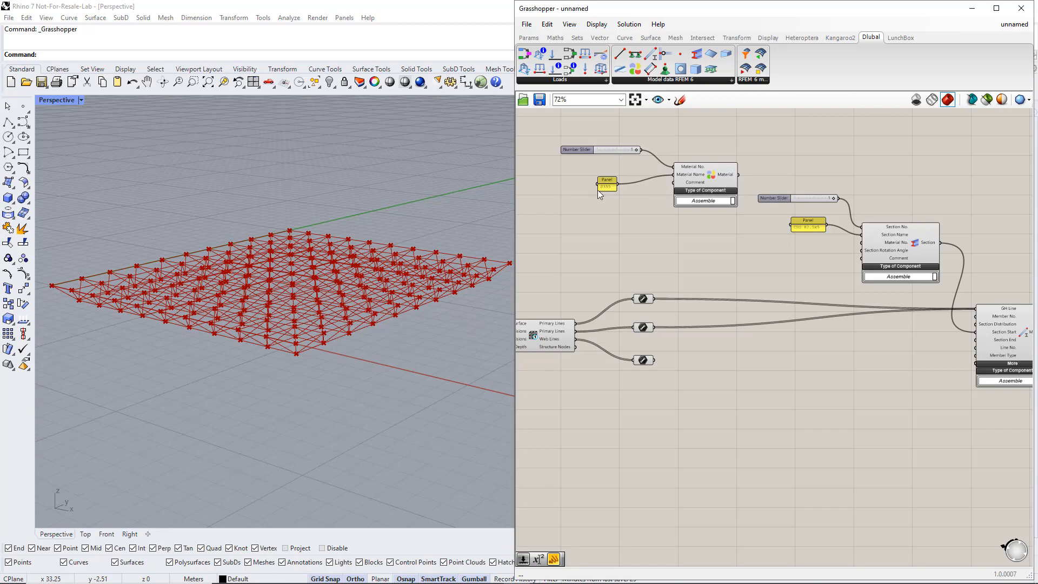
Shift the S355 panel away from the Material component and connect the Material output to the Section component's Material No. input.
{"action": "left_click_drag", "start_coordinate": [598, 188], "coordinate": [576, 186]}
{"action": "left_click_drag", "start_coordinate": [739, 174], "coordinate": [862, 242]}
Duplicate the Section and Member components with their slider and panel below the originals, and connect the web Line parameter to the copied Member's GH Line.
{"action": "scroll", "coordinate": [819, 267], "scroll_direction": "down", "scroll_amount": 2}
{"action": "right_click_drag", "start_coordinate": [897, 355], "coordinate": [852, 343]}
{"action": "left_click_drag", "start_coordinate": [944, 351], "coordinate": [709, 165]}
{"action": "left_click_drag", "start_coordinate": [886, 287], "coordinate": [927, 431]}
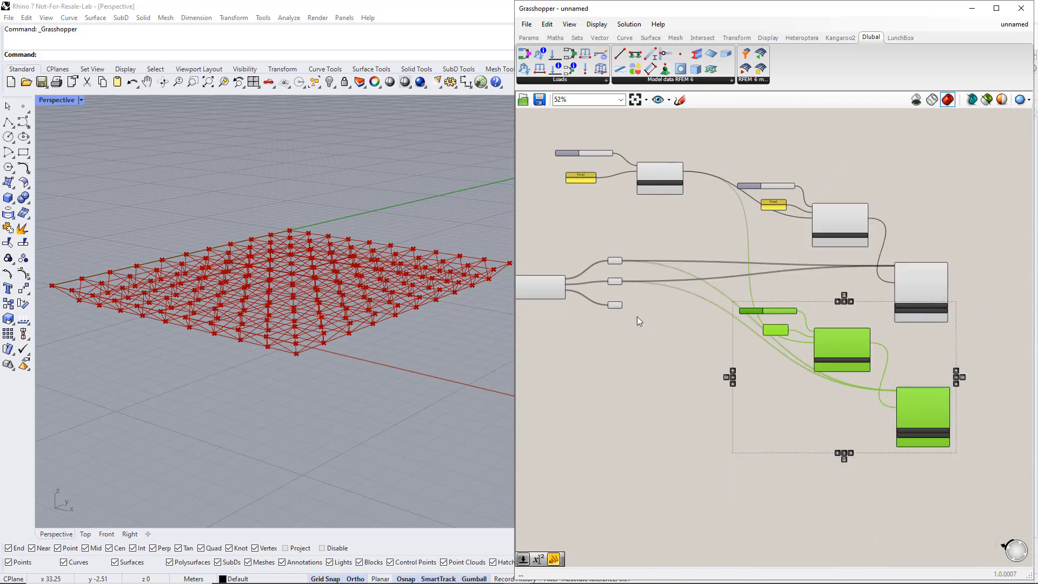
{"action": "scroll", "coordinate": [718, 352], "scroll_direction": "up", "scroll_amount": 3}
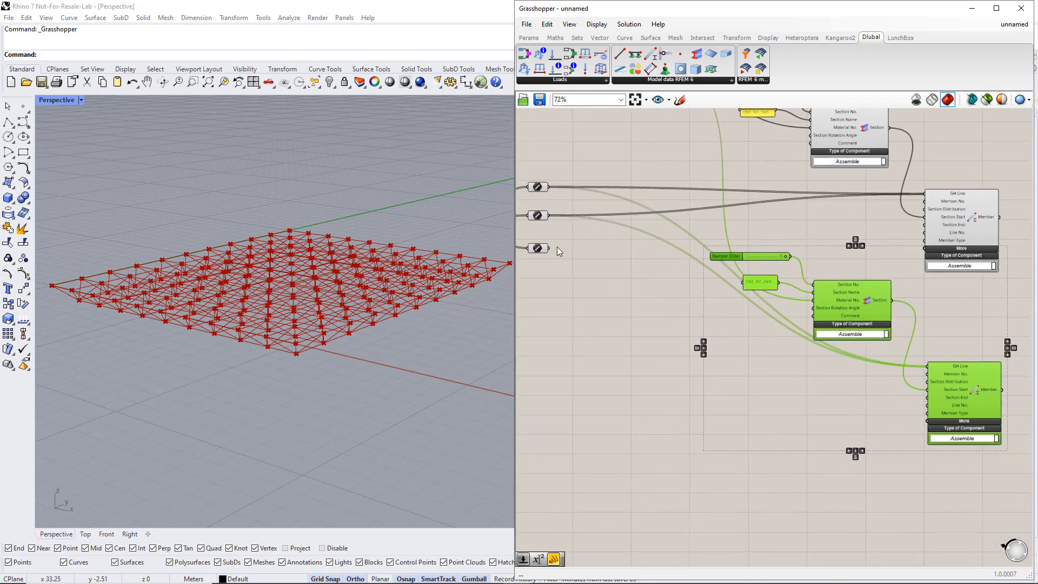
{"action": "left_click_drag", "start_coordinate": [550, 249], "coordinate": [927, 366]}
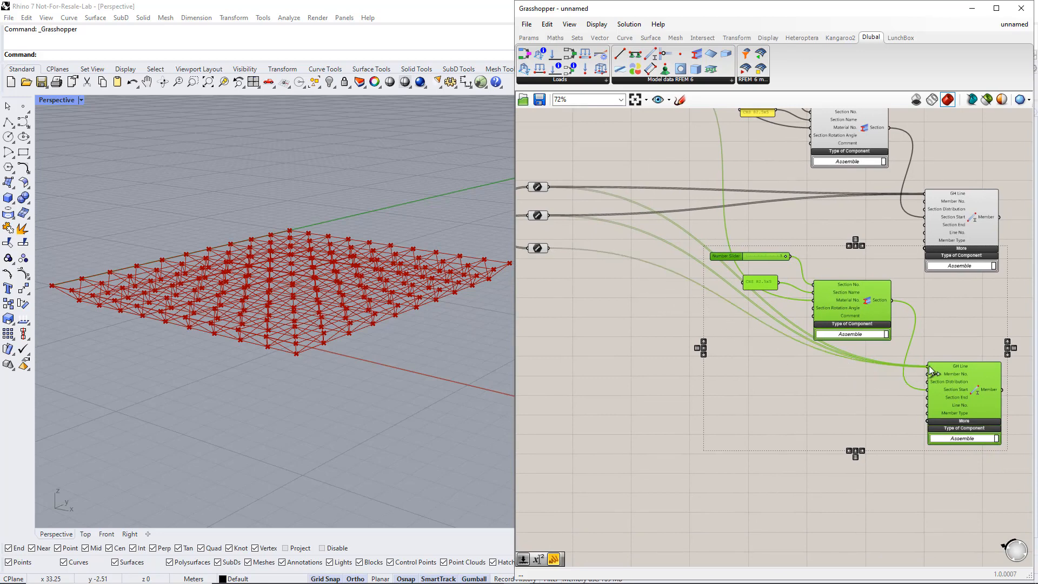
{"action": "left_click", "coordinate": [829, 258]}
Edit the duplicated Section No. slider to a maximum of 2 so that it supplies the value 2.
{"action": "double_click", "coordinate": [736, 258]}
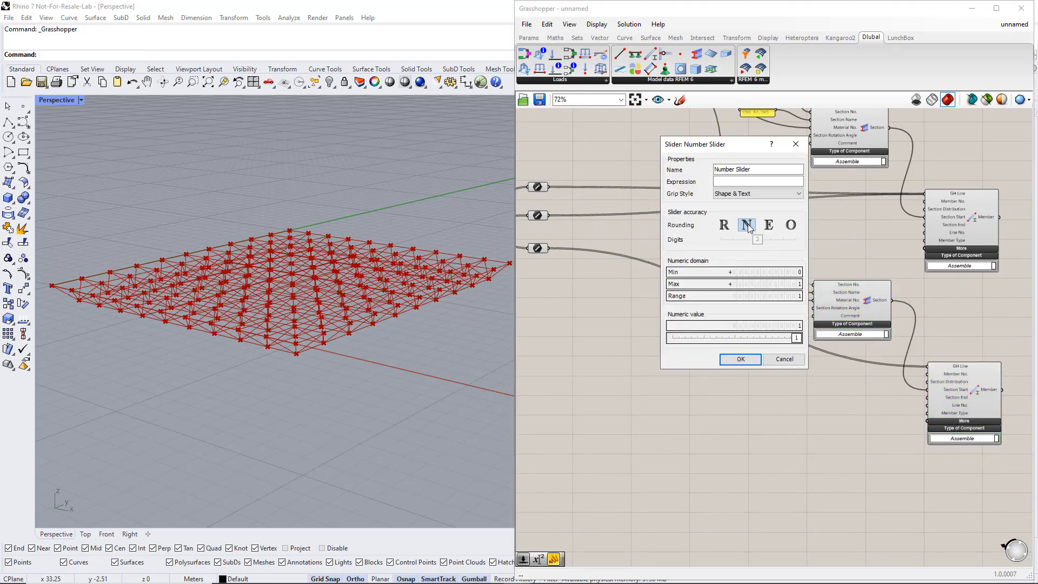
{"action": "double_click", "coordinate": [731, 284]}
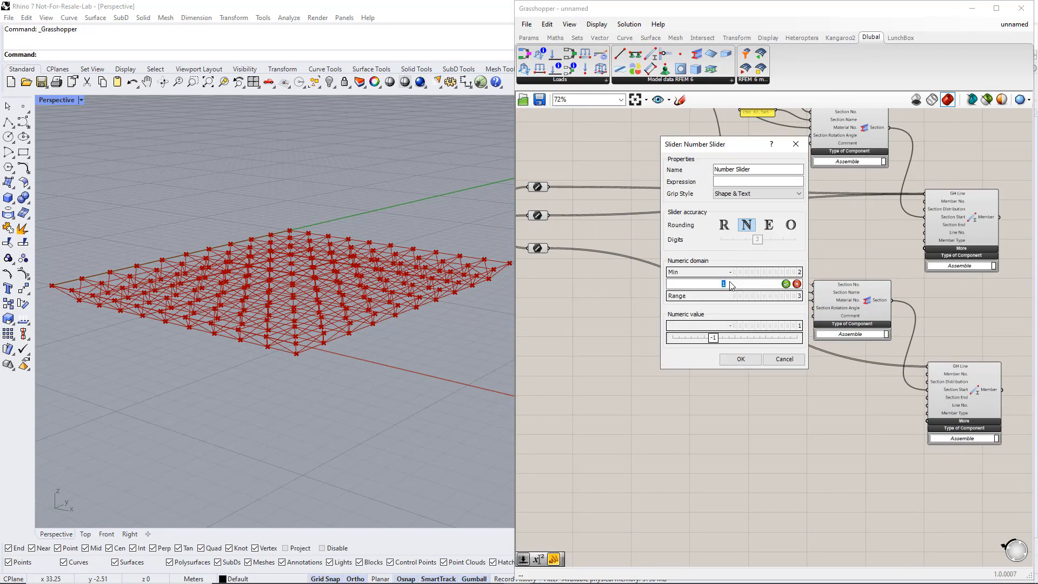
{"action": "type", "text": "2"}
{"action": "left_click", "coordinate": [786, 284]}
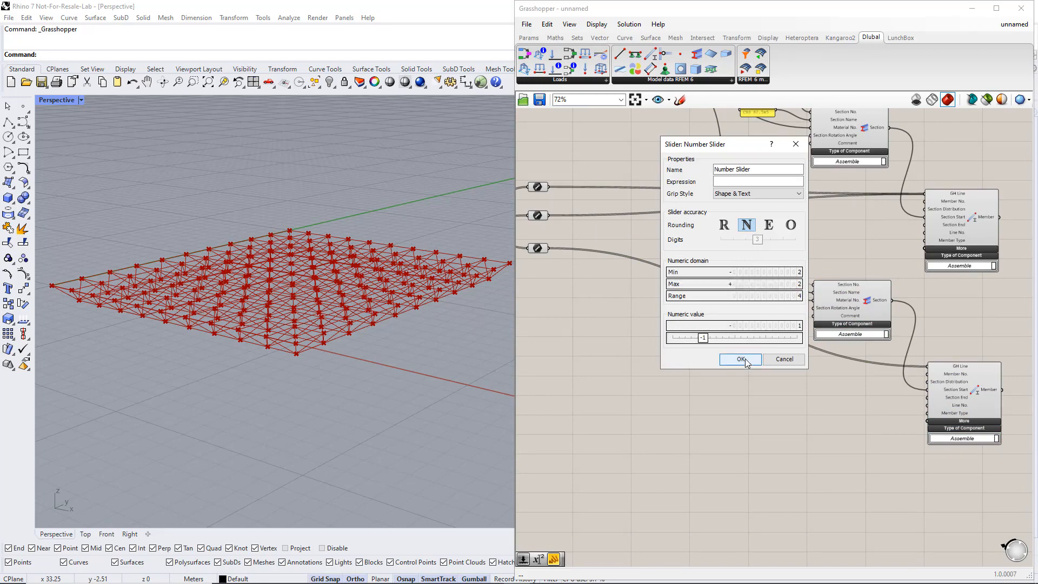
{"action": "left_click", "coordinate": [741, 359]}
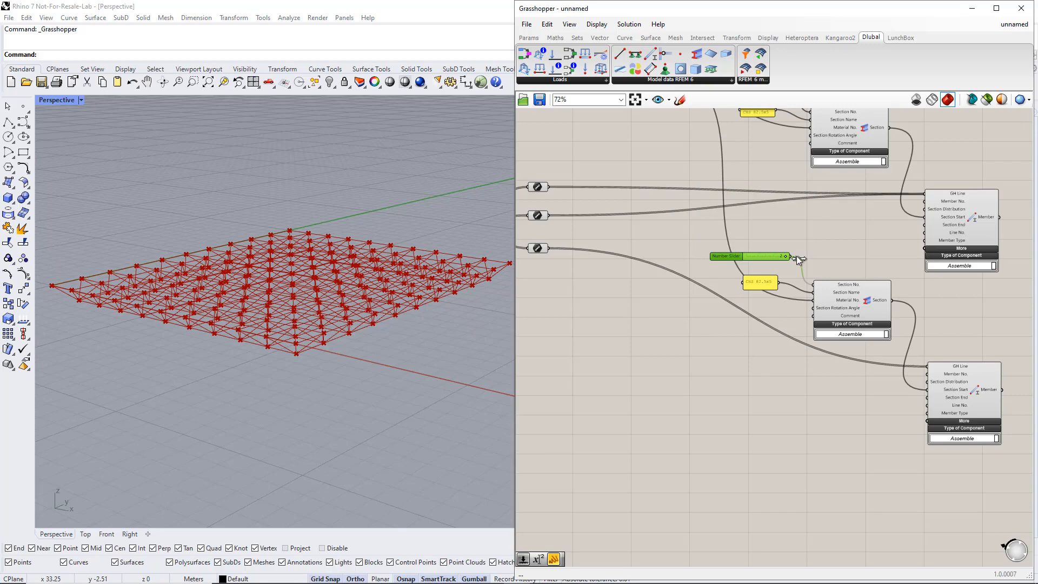
Change the duplicated section name panel to CHS 76.1x5.
{"action": "scroll", "coordinate": [780, 291], "scroll_direction": "up", "scroll_amount": 2}
{"action": "double_click", "coordinate": [760, 282]}
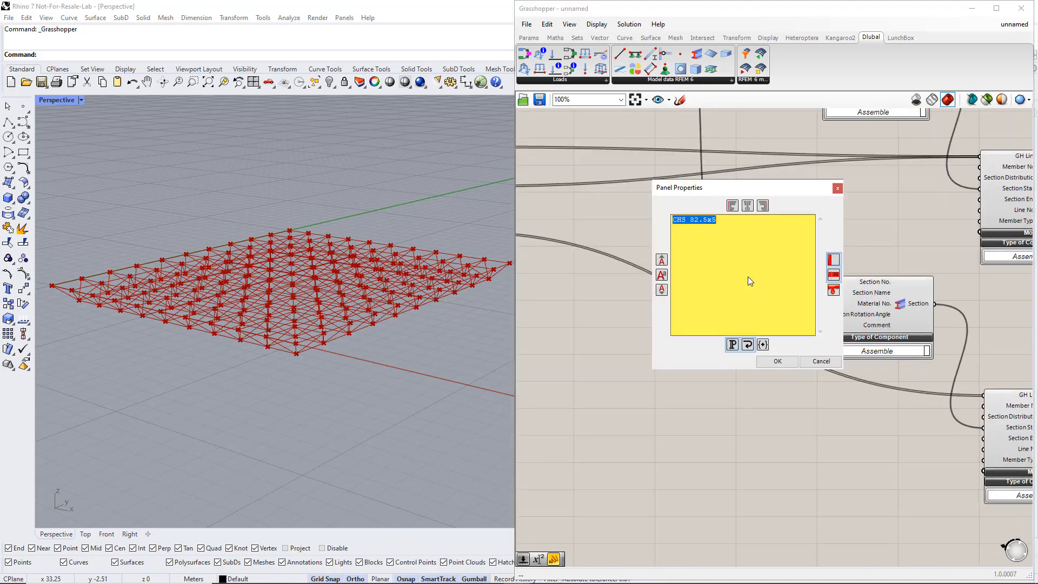
{"action": "double_click", "coordinate": [696, 220]}
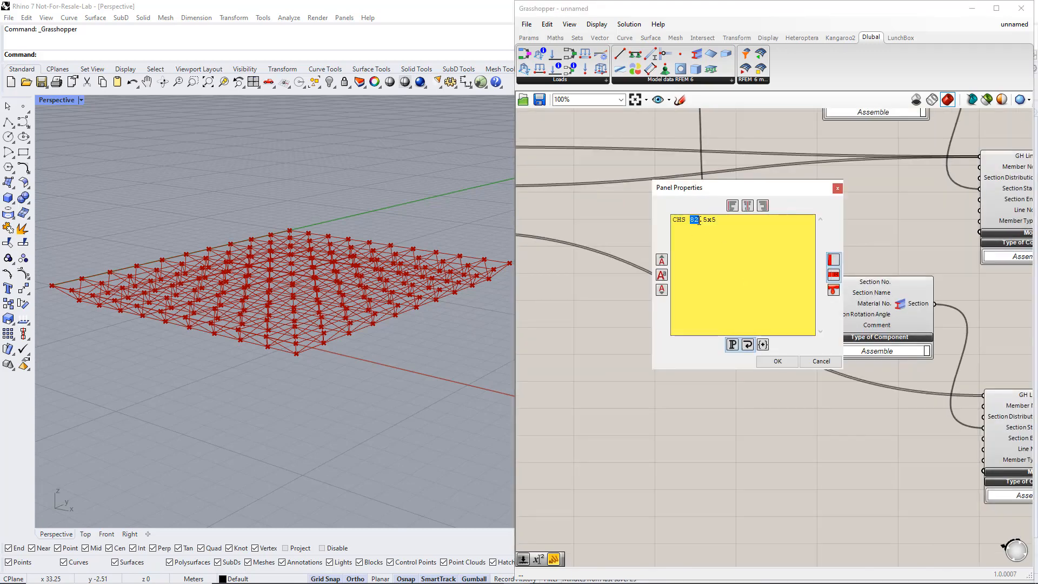
{"action": "left_click_drag", "start_coordinate": [698, 221], "coordinate": [705, 222]}
{"action": "type", "text": "76."}
{"action": "left_click", "coordinate": [777, 361]}
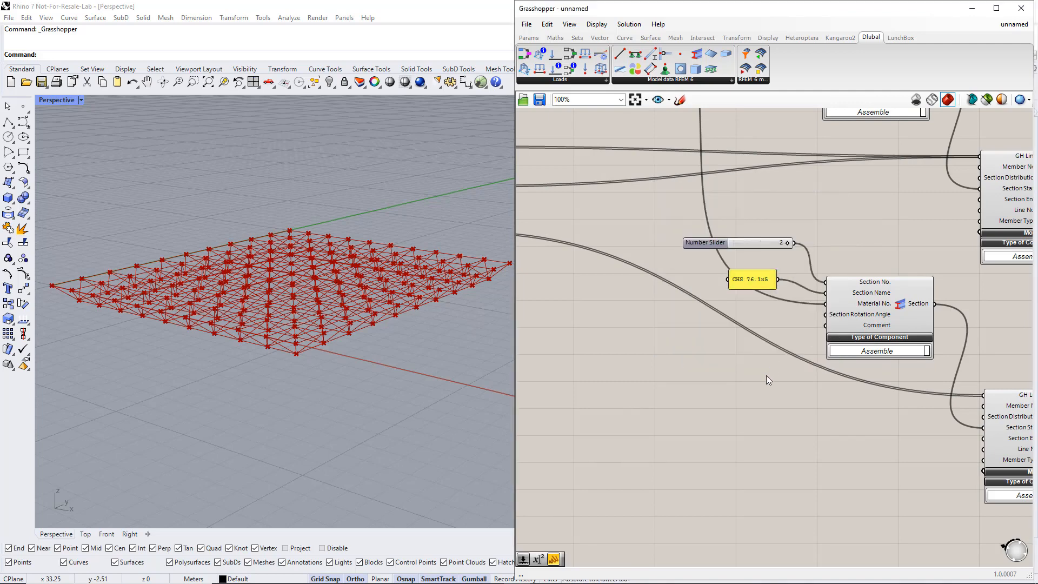
Place the Dlubal RFEM 6 export component with Run and Input inputs beside the two Member components.
{"action": "scroll", "coordinate": [767, 375], "scroll_direction": "down", "scroll_amount": 5}
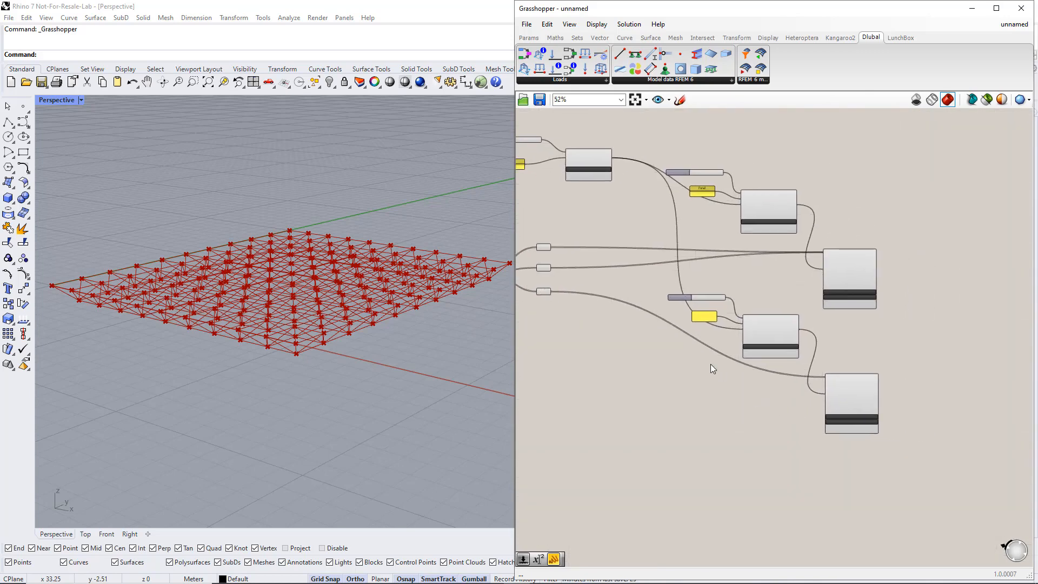
{"action": "scroll", "coordinate": [711, 367], "scroll_direction": "up", "scroll_amount": 3}
{"action": "right_click_drag", "start_coordinate": [941, 383], "coordinate": [759, 362]}
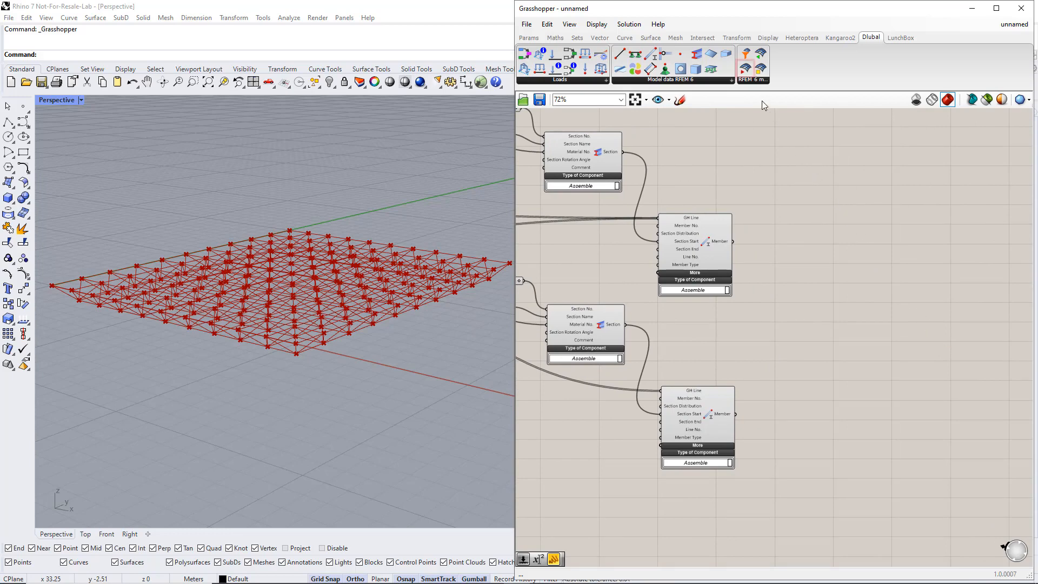
{"action": "left_click_drag", "start_coordinate": [745, 68], "coordinate": [908, 333]}
{"action": "left_click", "coordinate": [909, 341]}
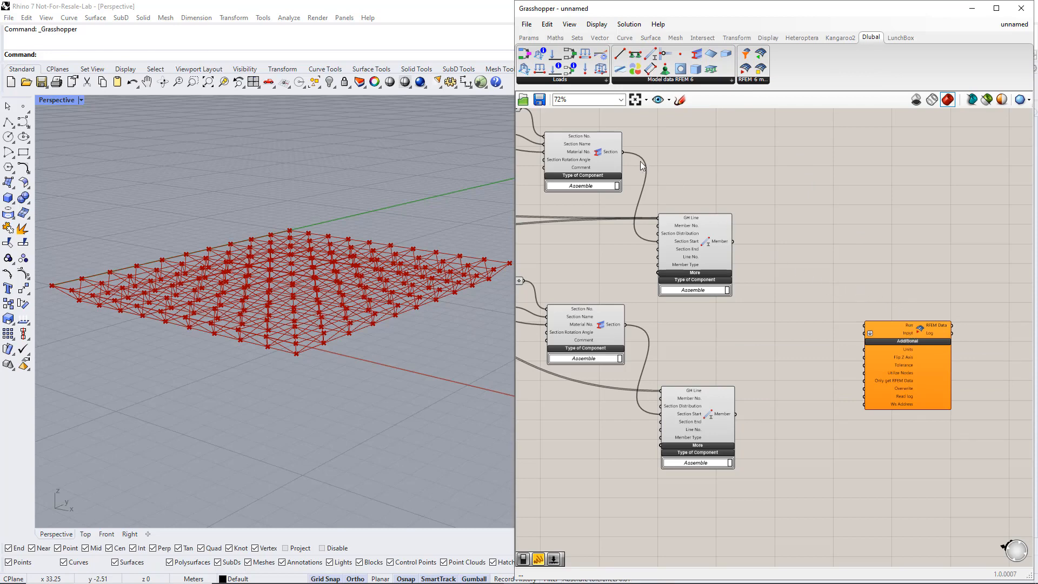
Connect a Boolean Toggle to the export component's Run input and a duplicated toggle set to True to its Overwrite input.
{"action": "left_click", "coordinate": [529, 38]}
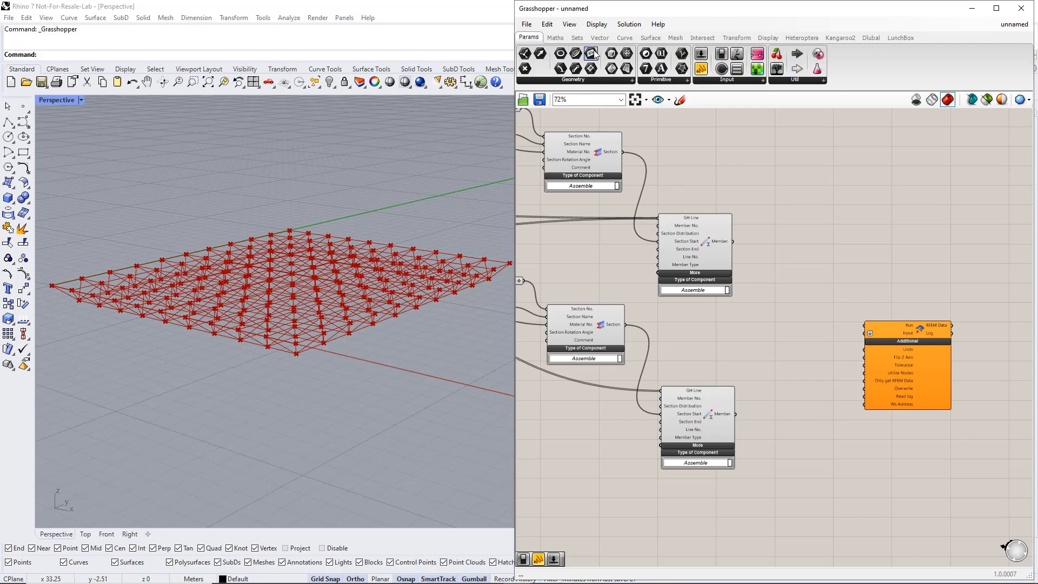
{"action": "left_click", "coordinate": [710, 80]}
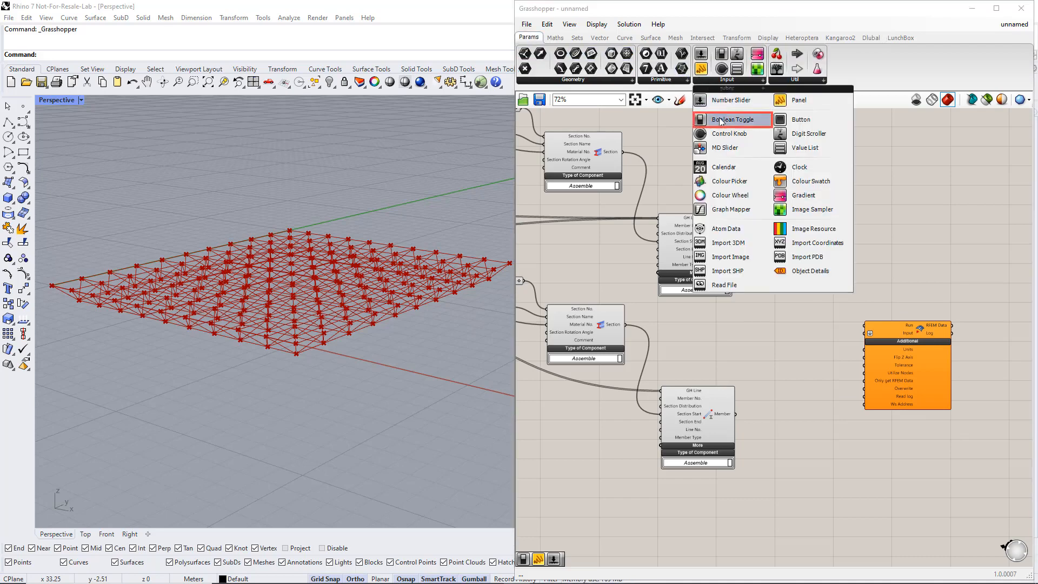
{"action": "left_click_drag", "start_coordinate": [720, 120], "coordinate": [865, 325]}
{"action": "left_click_drag", "start_coordinate": [829, 276], "coordinate": [831, 292]}
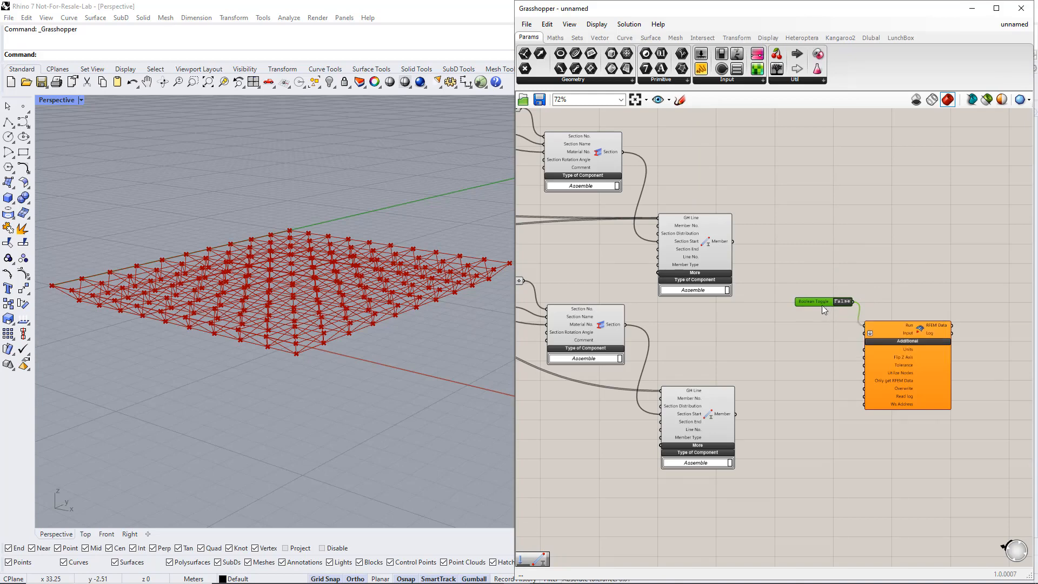
{"action": "double_click", "coordinate": [819, 338], "text": "alt"}
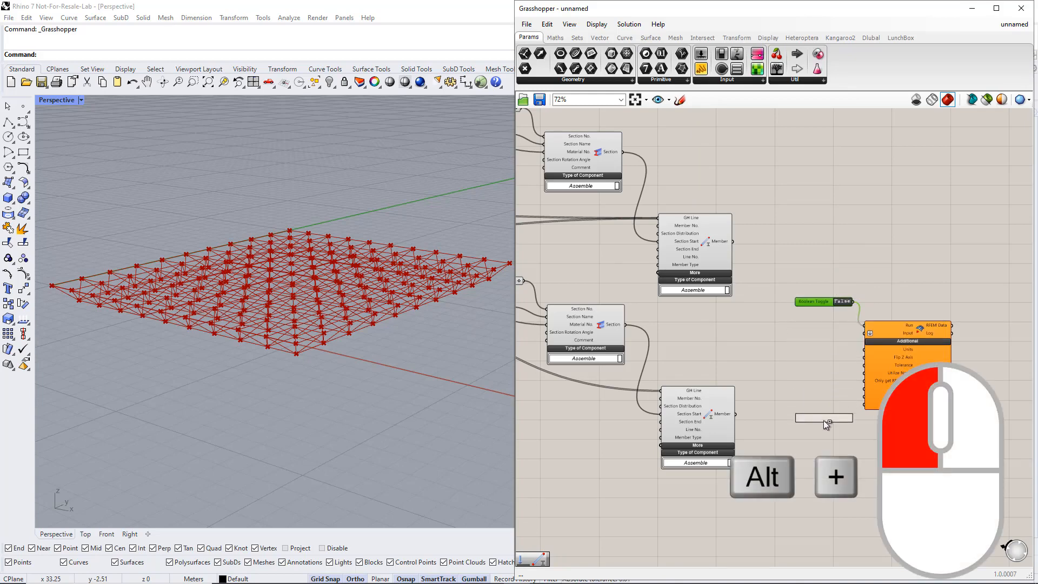
{"action": "left_click_drag", "start_coordinate": [823, 420], "coordinate": [864, 396], "text": "alt"}
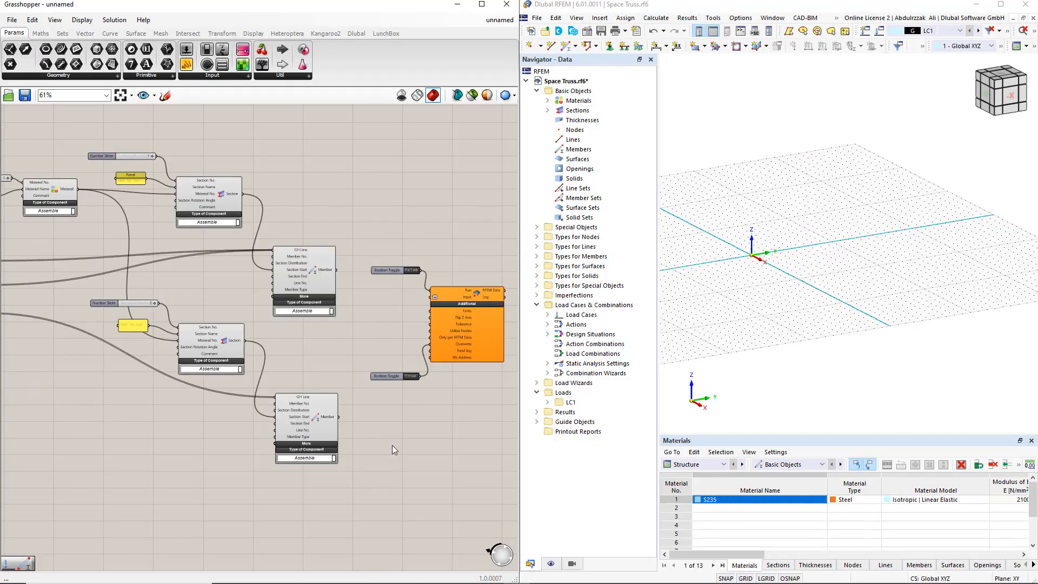
Connect both Member outputs, both Section outputs and the Material output together to the export component's Input.
{"action": "left_click_drag", "start_coordinate": [336, 270], "coordinate": [433, 297]}
{"action": "left_click_drag", "start_coordinate": [245, 196], "coordinate": [435, 296], "text": "shift"}
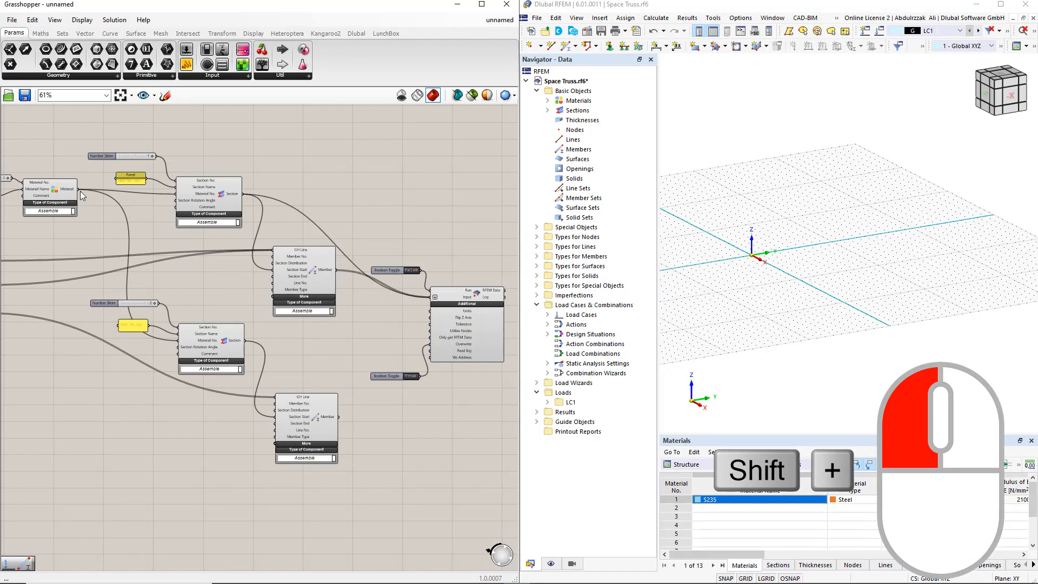
{"action": "left_click_drag", "start_coordinate": [79, 189], "coordinate": [434, 296], "text": "shift"}
{"action": "left_click_drag", "start_coordinate": [339, 417], "coordinate": [434, 297], "text": "shift"}
{"action": "left_click_drag", "start_coordinate": [246, 341], "coordinate": [434, 297], "text": "shift"}
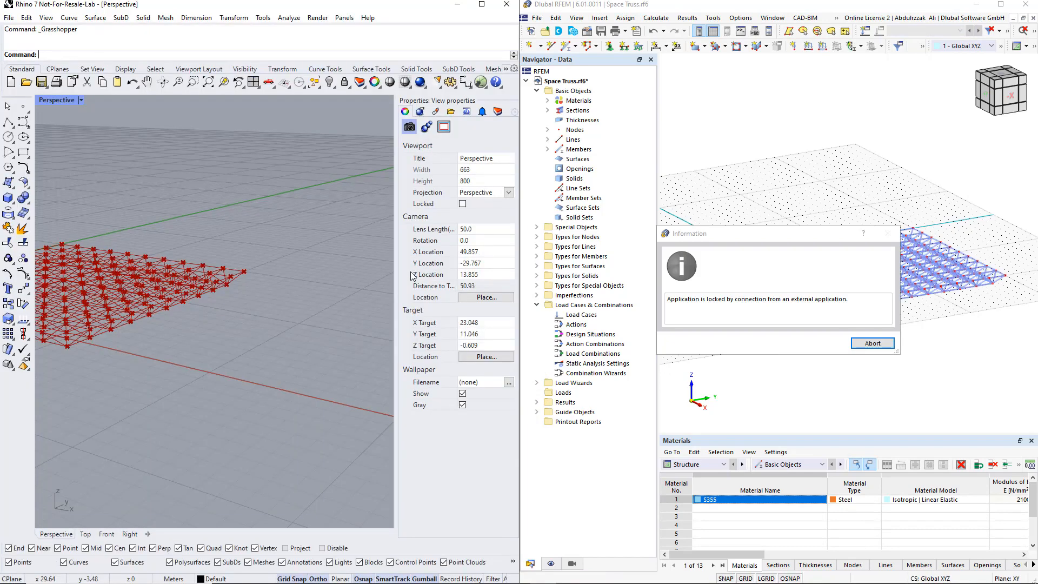
Switch to RFEM, dismiss the external connection lock notice and examine the section and material of a chord member at the near corner.
{"action": "left_click", "coordinate": [872, 344]}
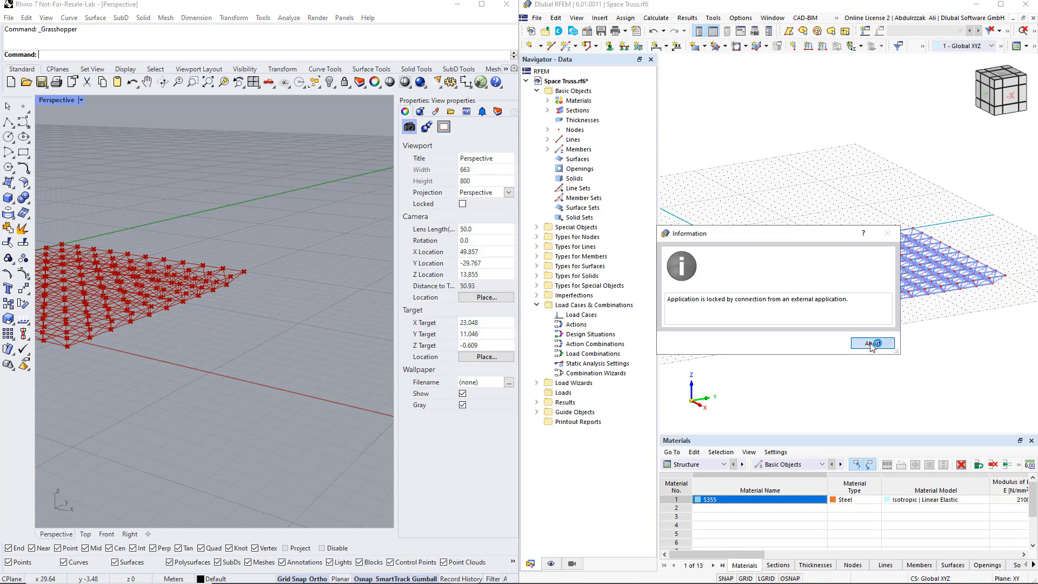
{"action": "left_click", "coordinate": [827, 344]}
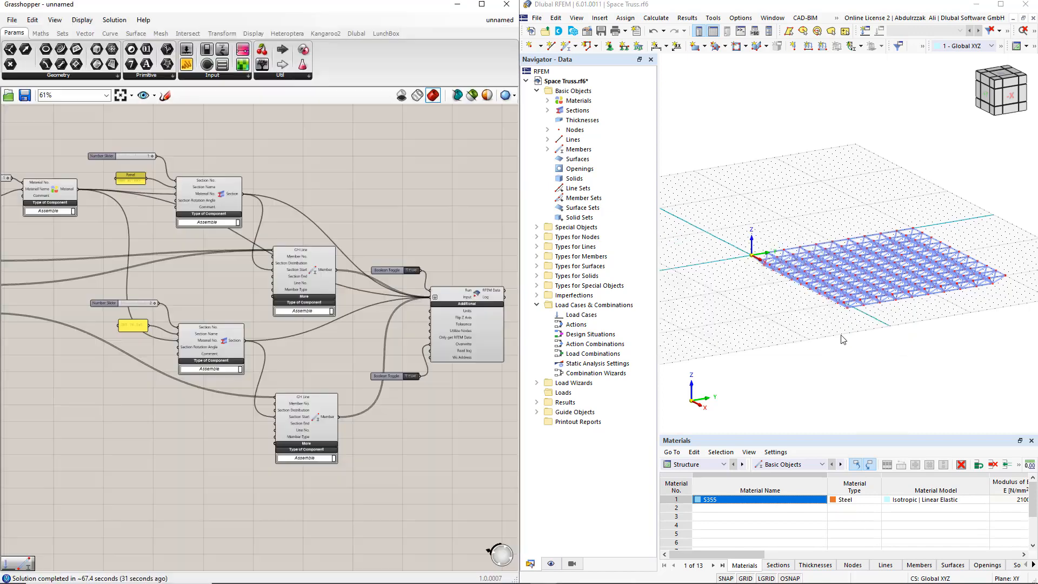
{"action": "scroll", "coordinate": [842, 340], "scroll_direction": "up", "scroll_amount": 6}
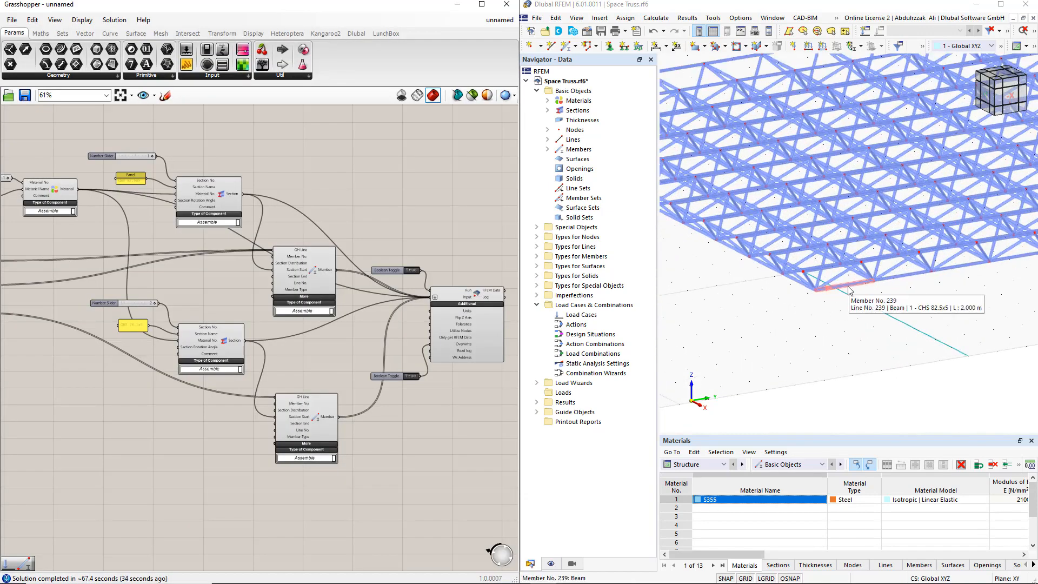
{"action": "double_click", "coordinate": [849, 290]}
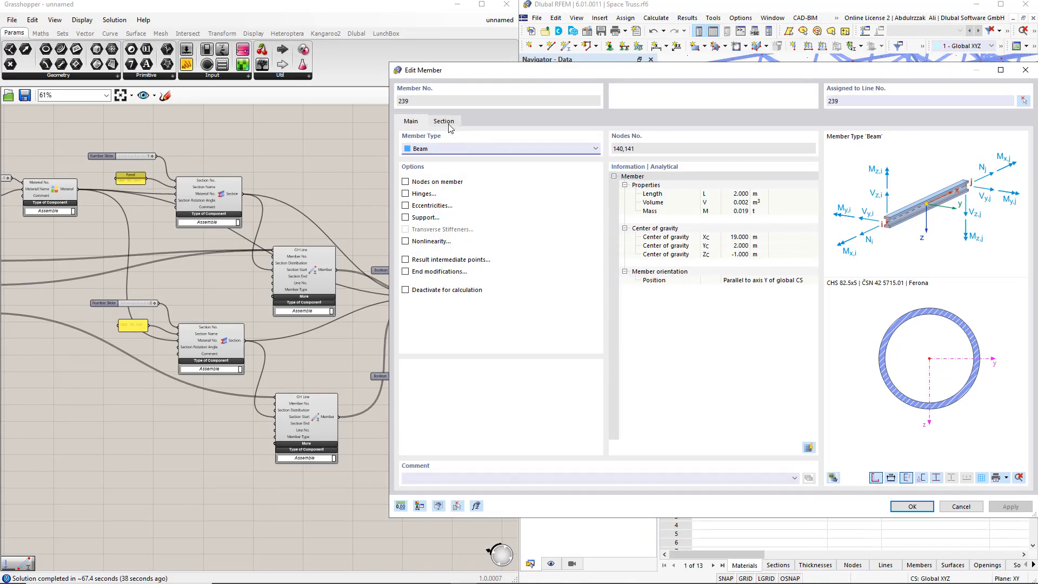
{"action": "left_click", "coordinate": [444, 122]}
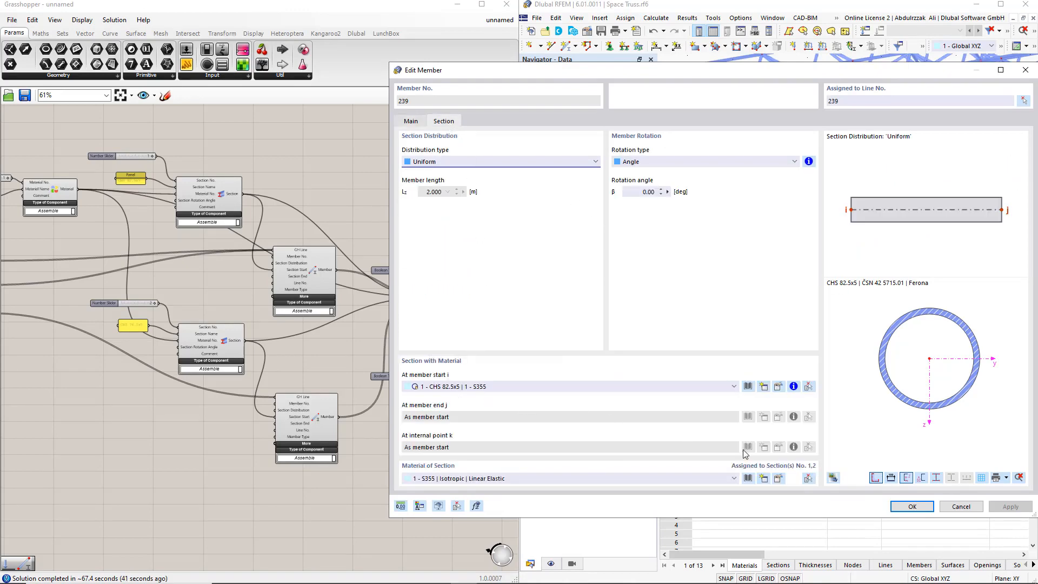
{"action": "left_click", "coordinate": [958, 507]}
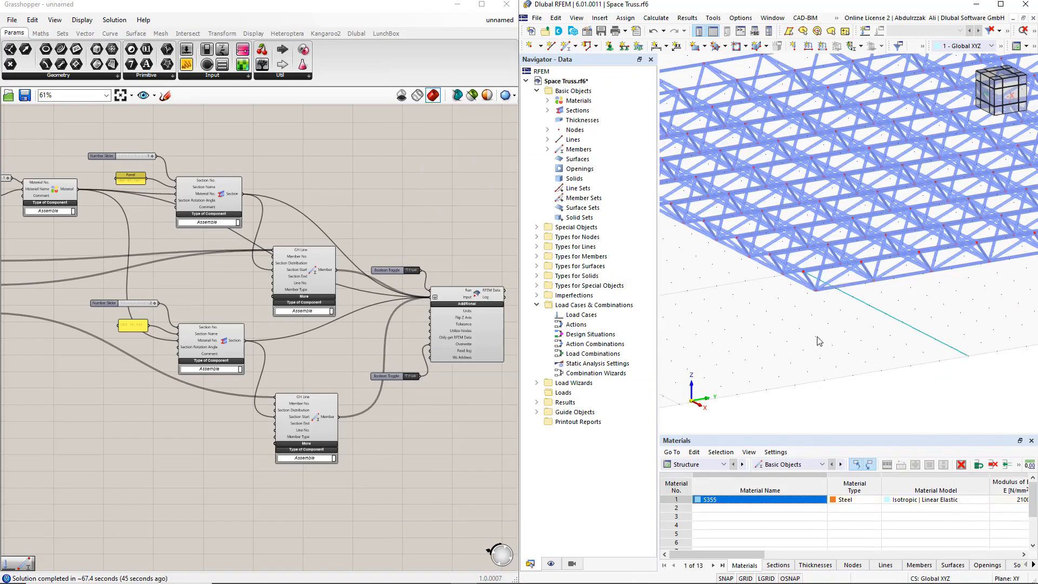
Examine the section and material assigned to a diagonal web member near the truss corner.
{"action": "middle_click_drag", "start_coordinate": [819, 341], "coordinate": [860, 352]}
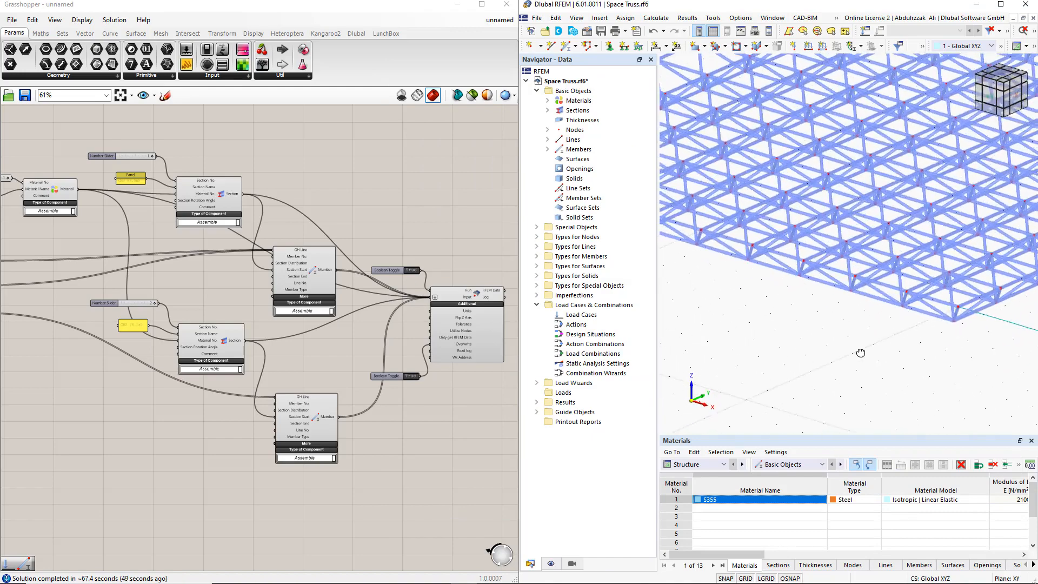
{"action": "double_click", "coordinate": [895, 292]}
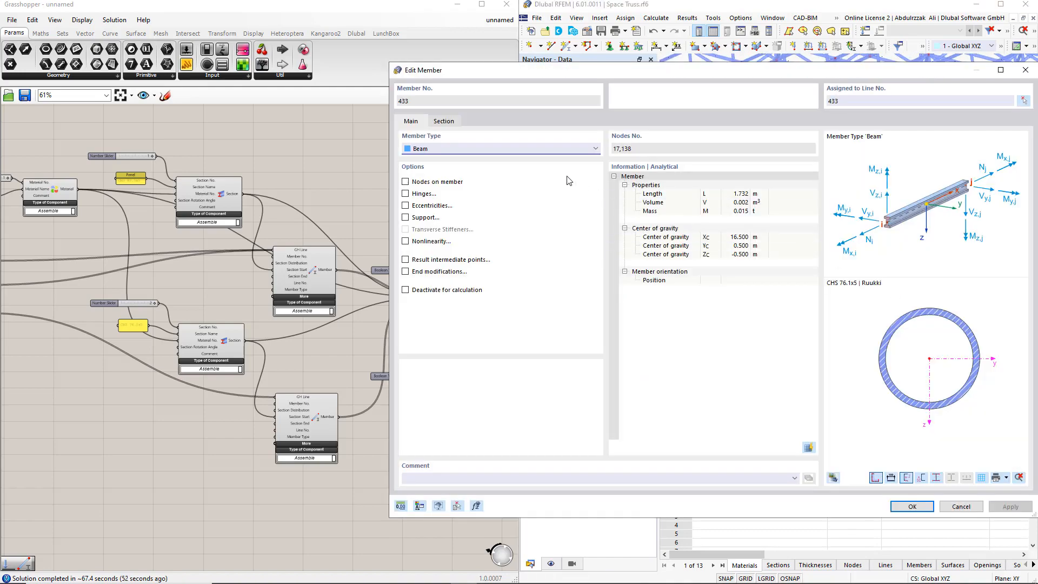
{"action": "left_click", "coordinate": [451, 123]}
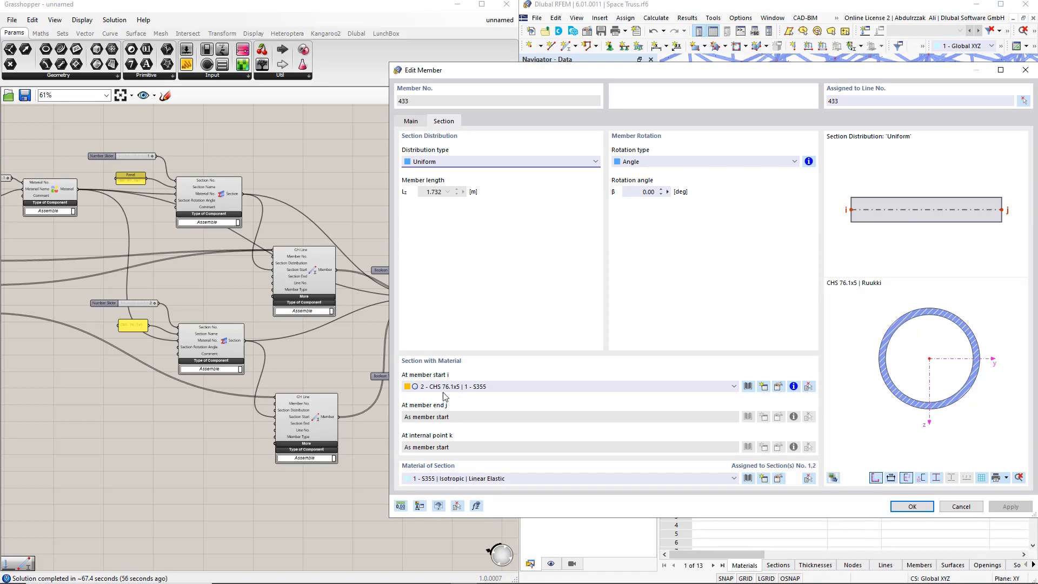
{"action": "left_click", "coordinate": [961, 506]}
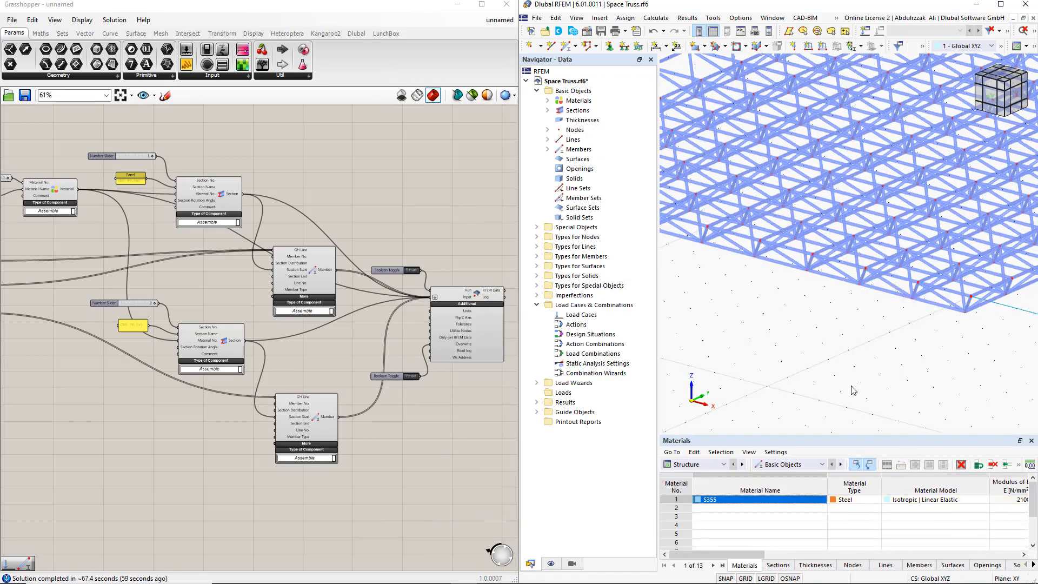
{"action": "scroll", "coordinate": [853, 390], "scroll_direction": "down", "scroll_amount": 2}
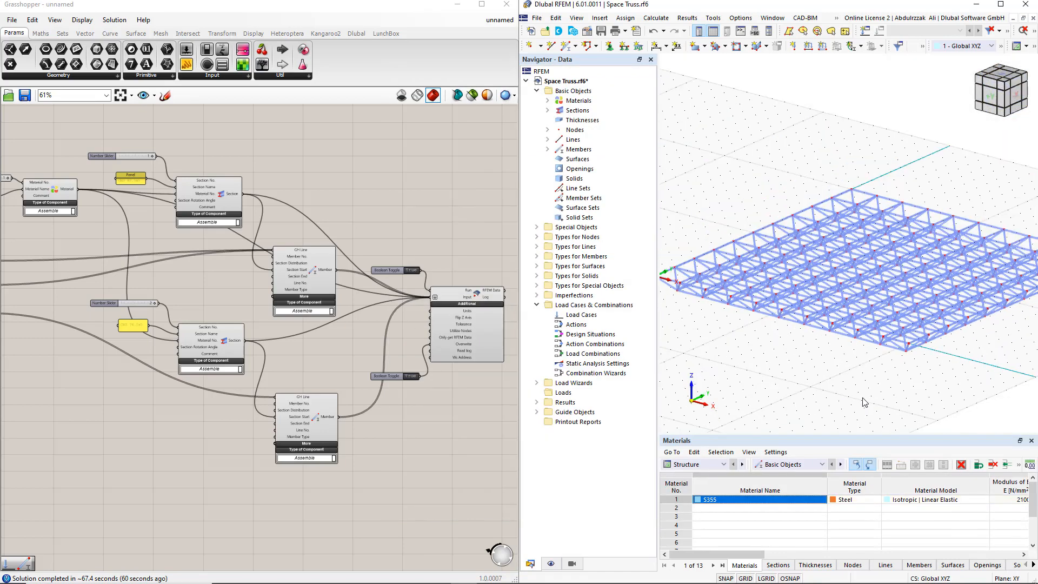